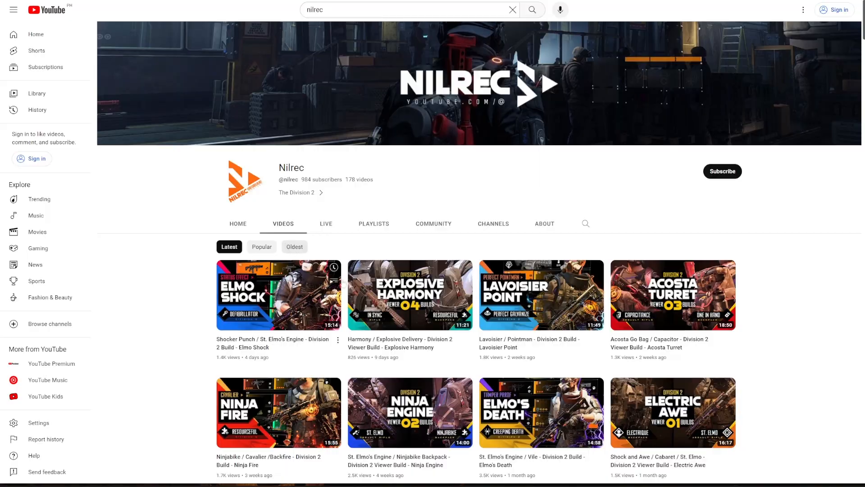
# - Look through the Nilrec channel's video thumbnails from the latest uploads to the oldest and back
pyautogui.scroll(-4, 356, 284)
pyautogui.scroll(-17, 366, 294)
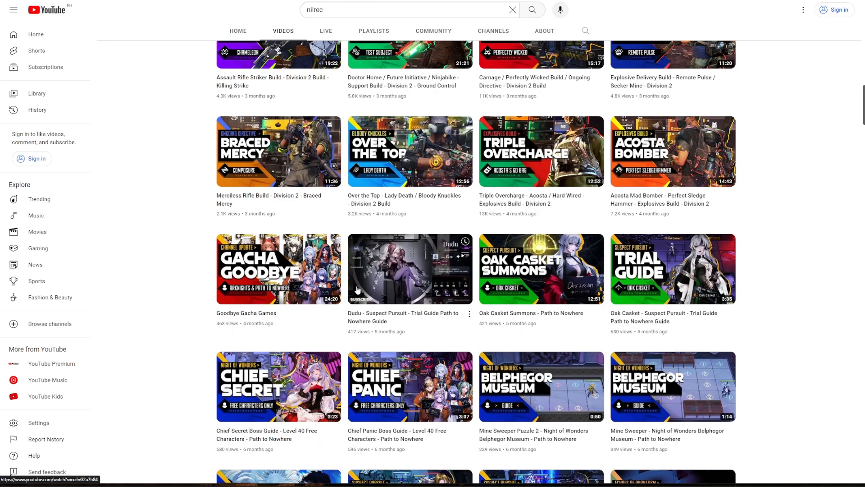
pyautogui.scroll(-20, 356, 289)
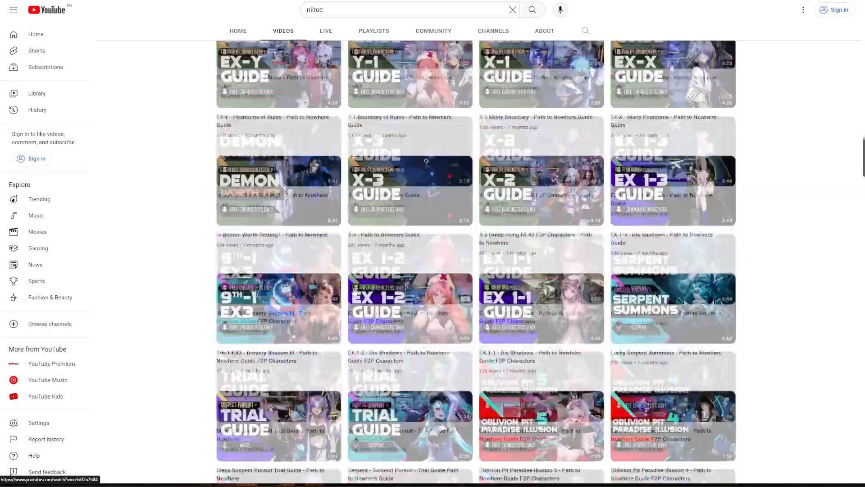
pyautogui.scroll(-2, 355, 292)
pyautogui.scroll(-8, 355, 292)
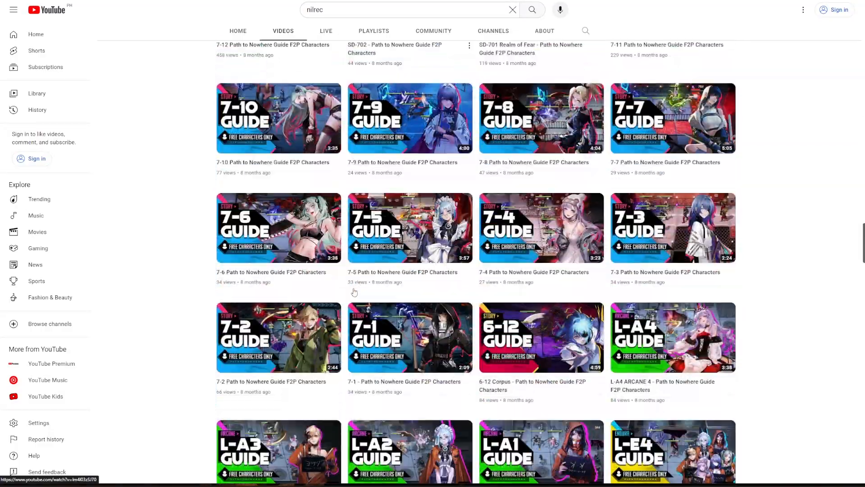
pyautogui.scroll(-20, 353, 292)
pyautogui.scroll(-8, 354, 294)
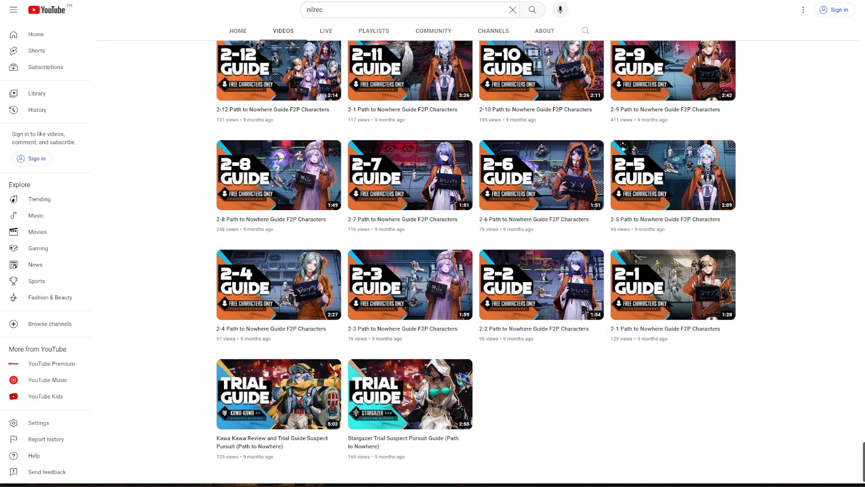
pyautogui.scroll(18, 514, 387)
pyautogui.scroll(20, 524, 398)
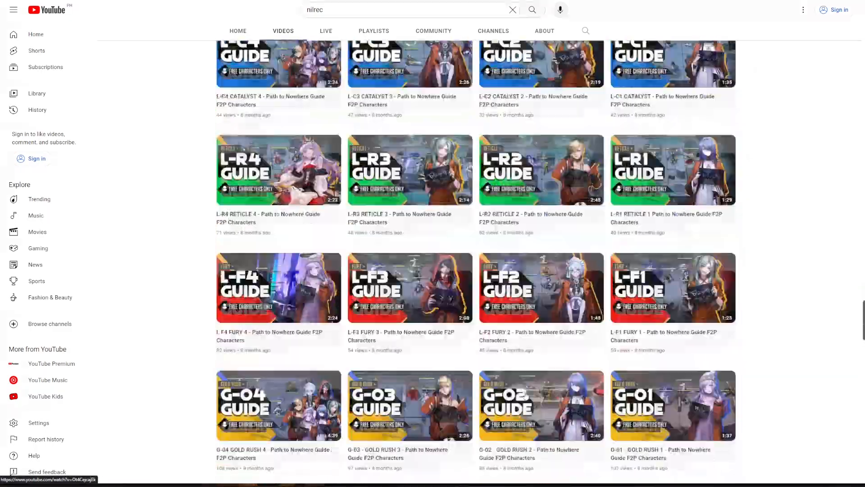
pyautogui.scroll(20, 528, 395)
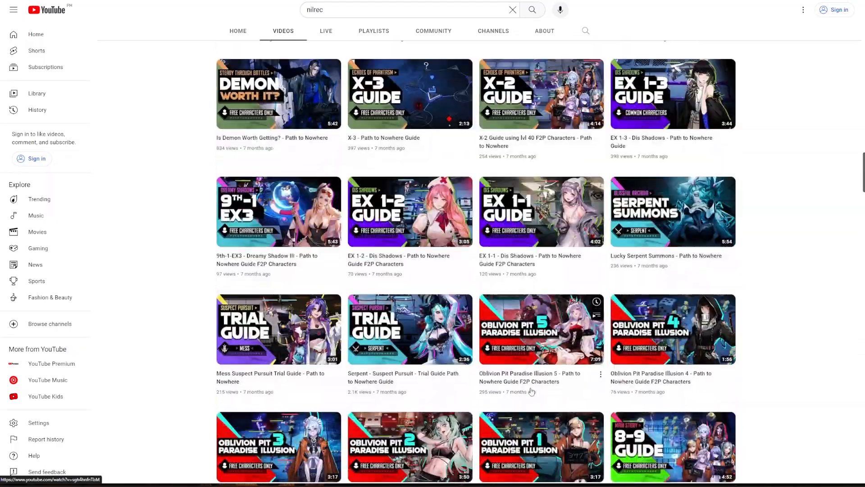
pyautogui.scroll(20, 537, 388)
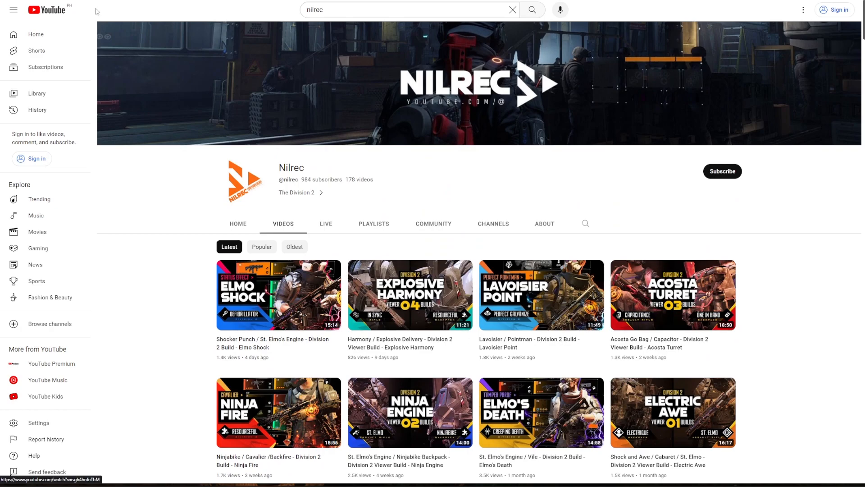
# - Switch to the Souljuh channel's videos and adjust the page zoom until the thumbnails are large enough to examine
pyautogui.click(69, 1)
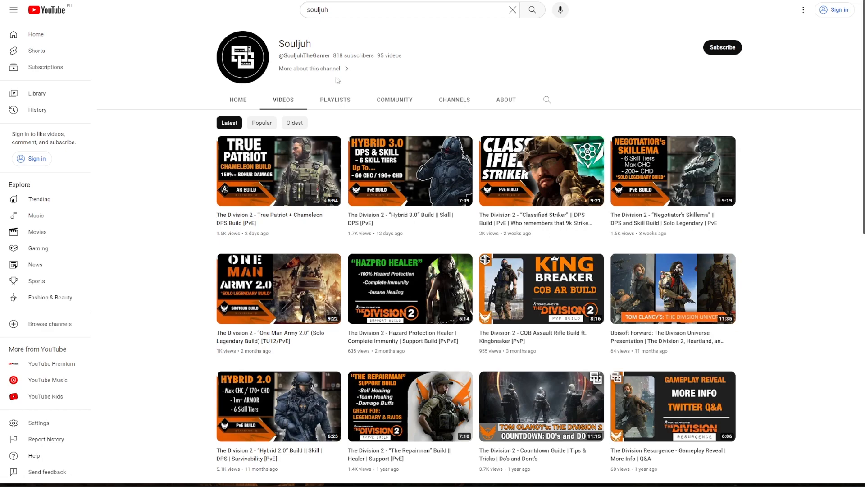
pyautogui.hotkey('ctrl', '+')
pyautogui.hotkey('ctrl', '+')
pyautogui.hotkey('ctrl', '+')
pyautogui.hotkey('ctrl', '+')
pyautogui.hotkey('ctrl', '+')
pyautogui.hotkey('ctrl', '+')
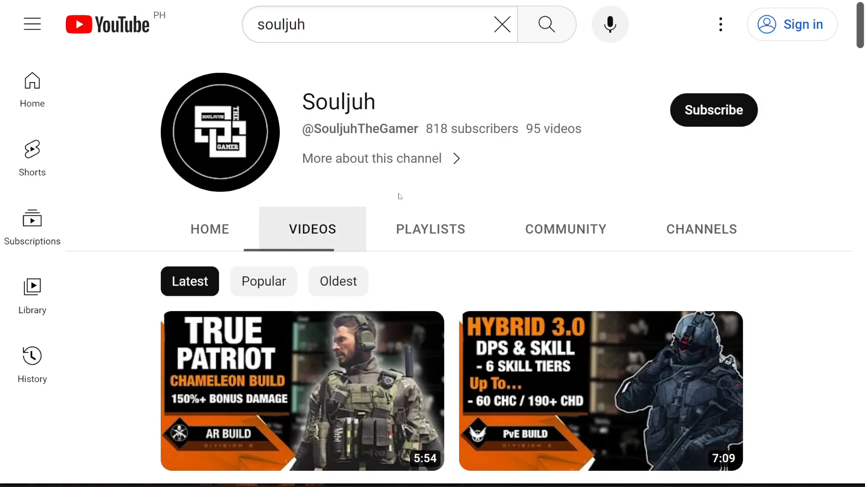
pyautogui.hotkey('ctrl', '-')
pyautogui.hotkey('ctrl', '-')
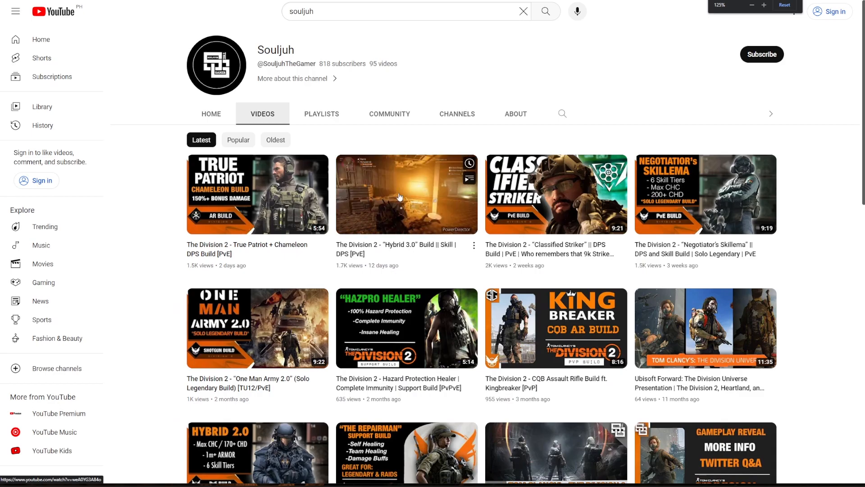
pyautogui.hotkey('ctrl', '+')
pyautogui.hotkey('ctrl', '+')
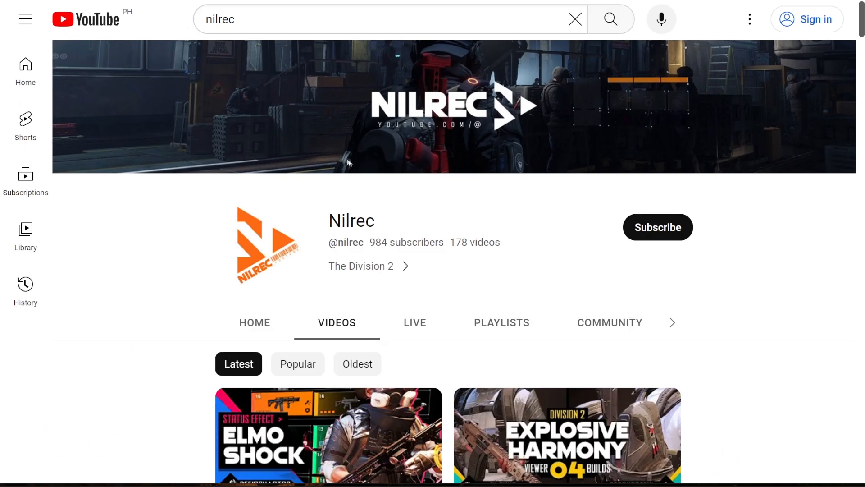
# - Open HAZARD-NINJA.jpg from the DIVISION 2 folder, widen its viewer window and enlarge the image to 121%
pyautogui.scroll(-3, 346, 161)
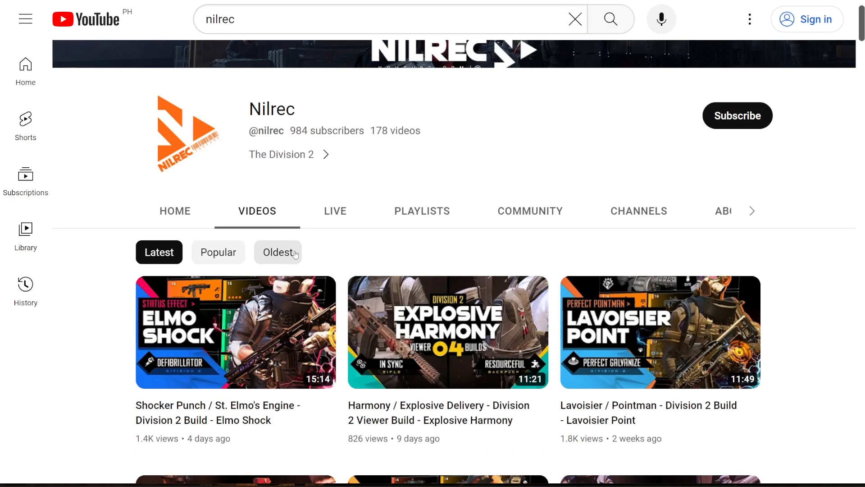
pyautogui.hotkey('alt', 'Tab')
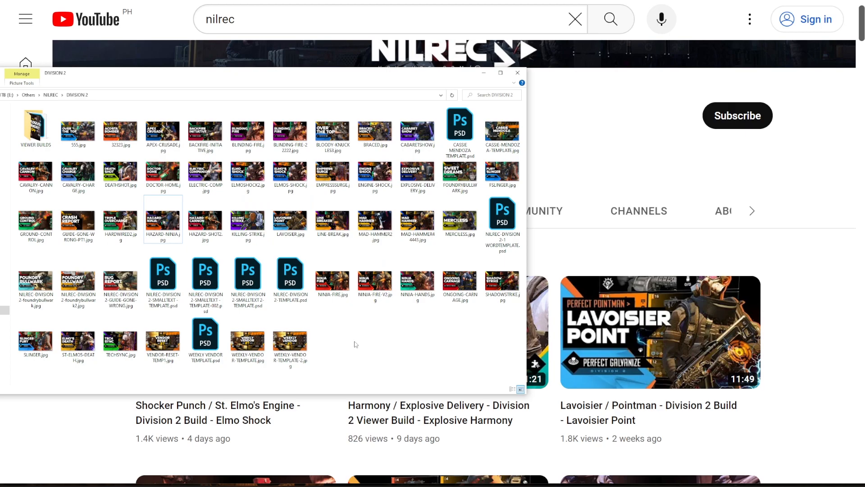
pyautogui.doubleClick(179, 221)
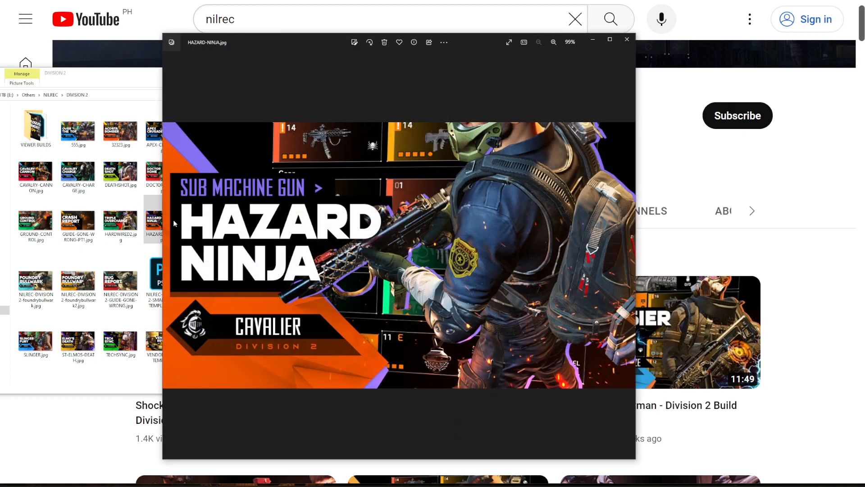
pyautogui.moveTo(635, 193); pyautogui.dragTo(783, 181)
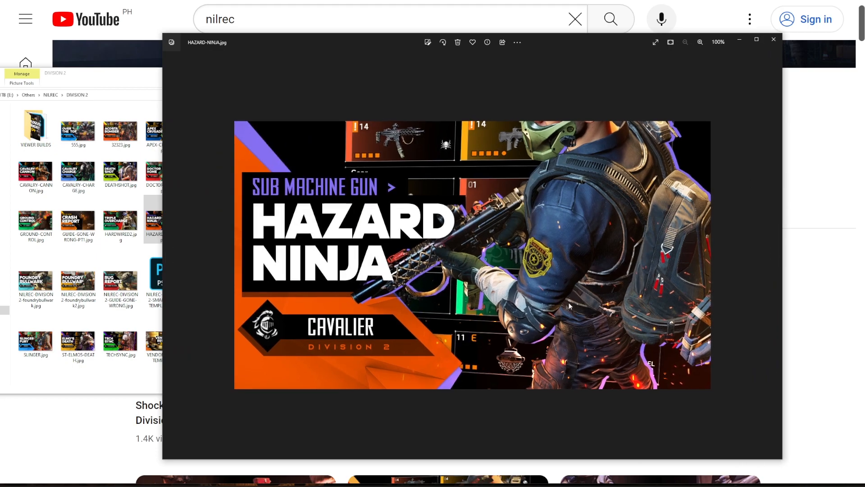
pyautogui.scroll(2, 524, 330)
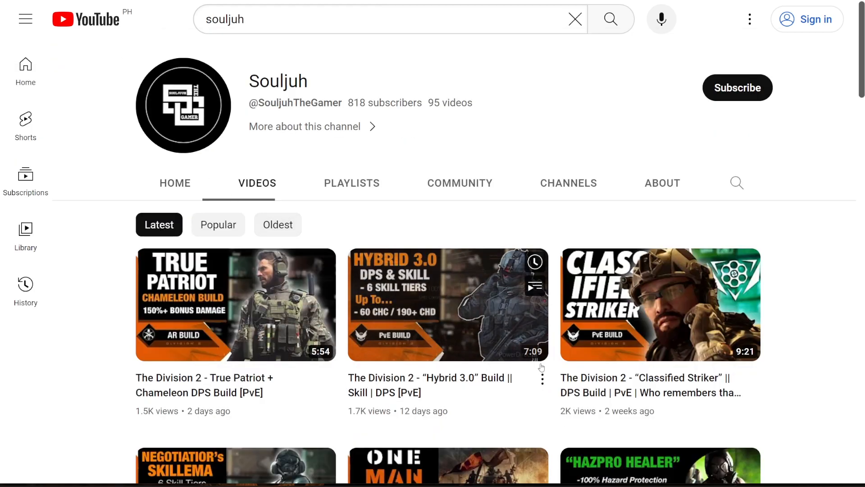
# - Magnify Souljuh's video page to 300% and compare the True Patriot and Hybrid 3.0 thumbnails with HAZARD-NINJA.jpg
pyautogui.hotkey('ctrl', '+')
pyautogui.hotkey('ctrl', '+')
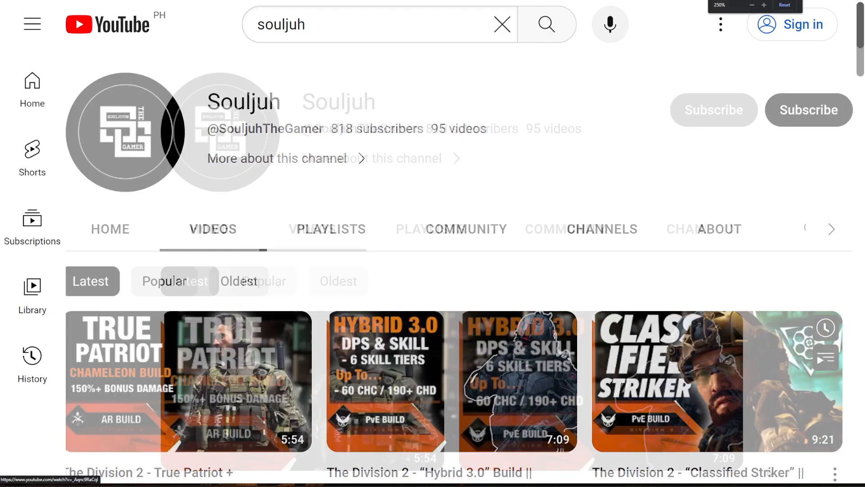
pyautogui.hotkey('ctrl', '+')
pyautogui.scroll(-3, 772, 468)
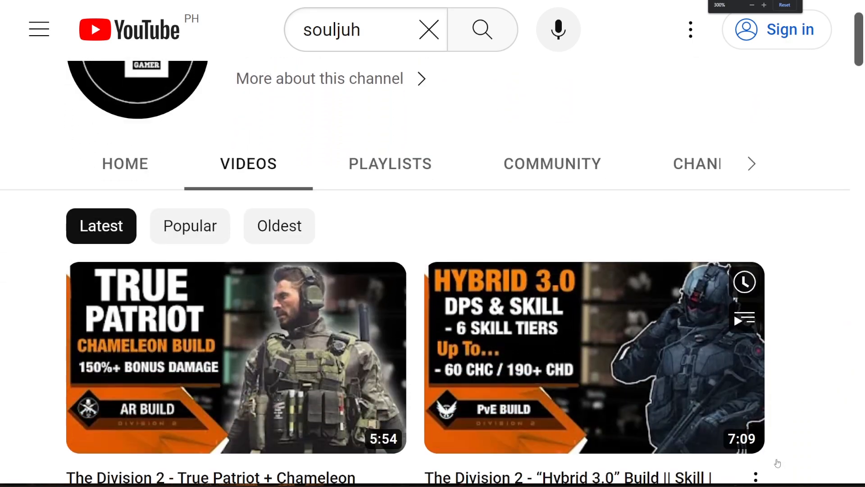
pyautogui.scroll(3, 849, 421)
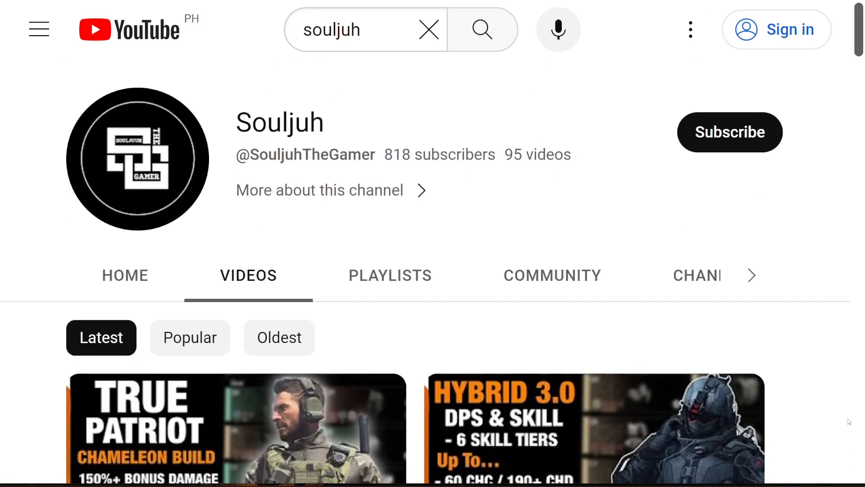
pyautogui.scroll(-3, 848, 421)
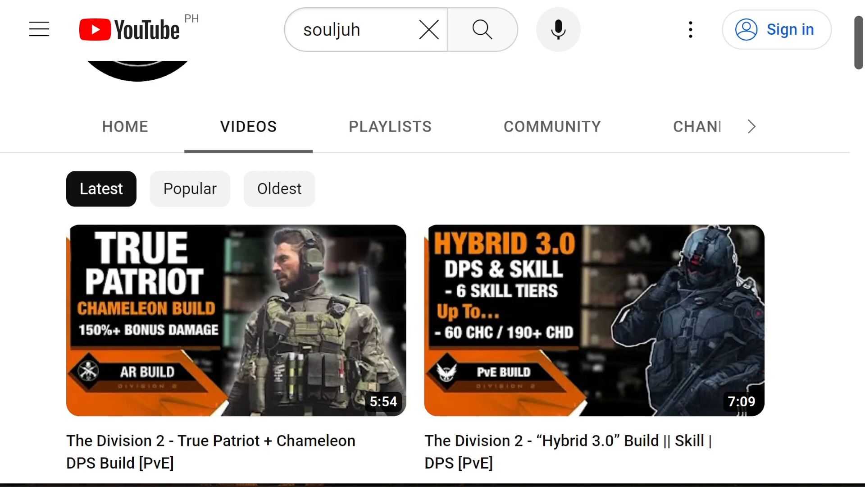
pyautogui.hotkey('alt', 'Tab')
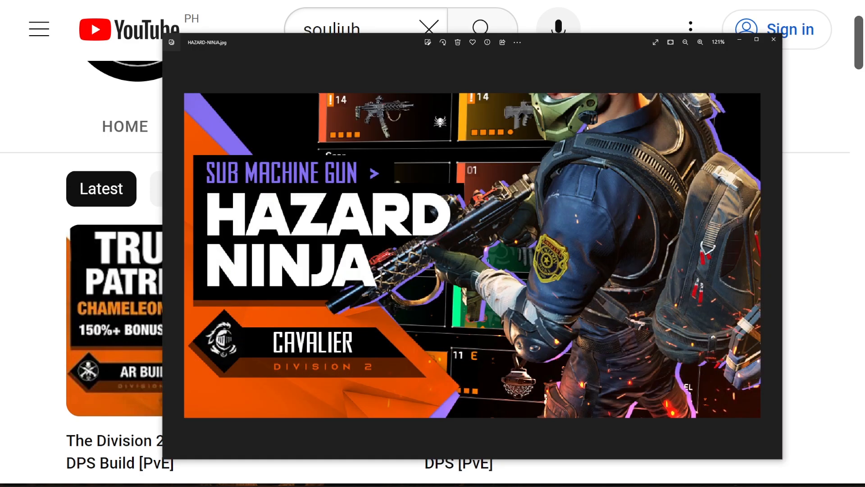
pyautogui.hotkey('alt', 'Tab')
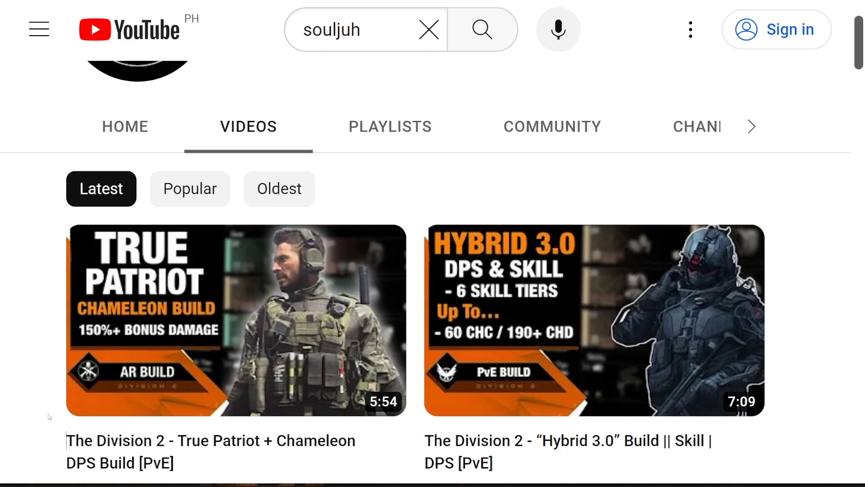
# - Reduce the page zoom to 125% and look through Souljuh's video thumbnails down to the oldest upload
pyautogui.hotkey('ctrl', '-')
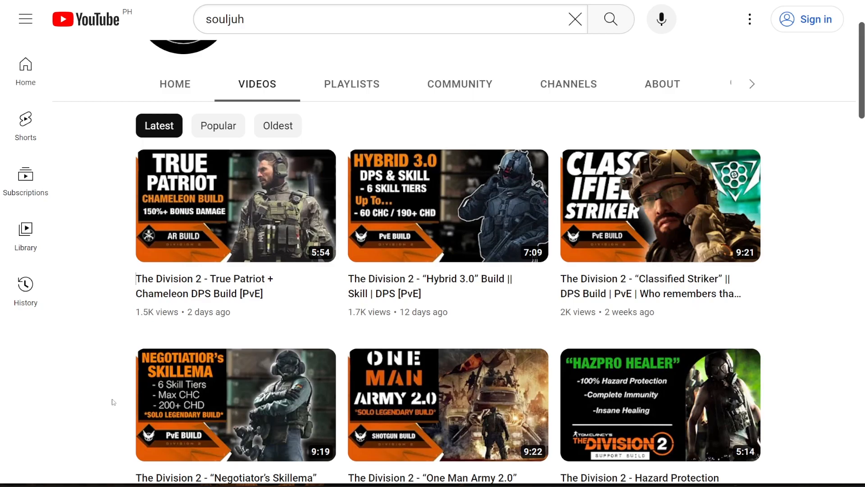
pyautogui.hotkey('ctrl', '-')
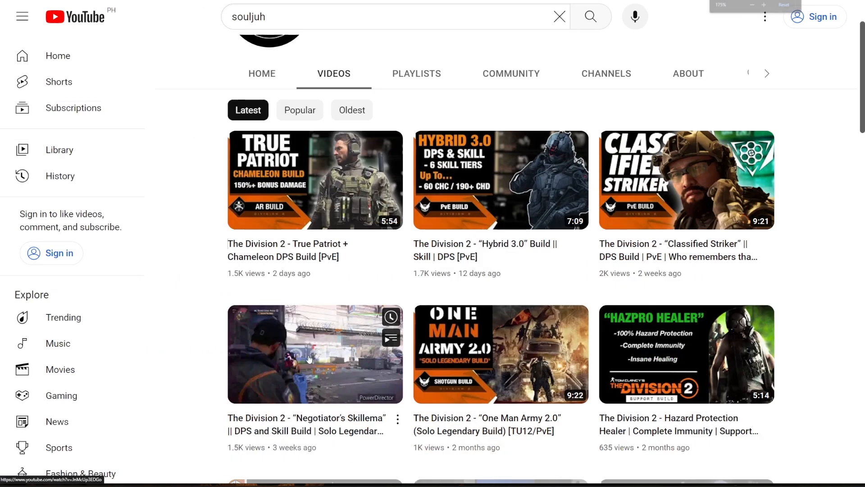
pyautogui.hotkey('ctrl', '-')
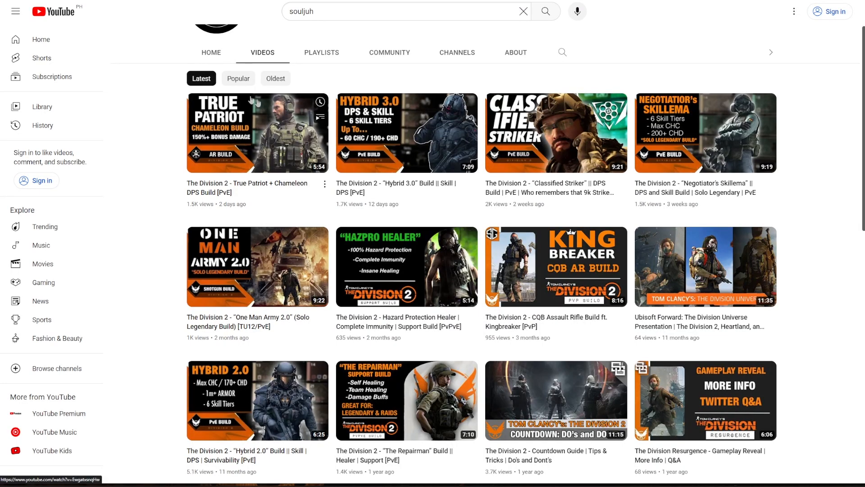
pyautogui.scroll(-6, 443, 300)
pyautogui.scroll(-6, 428, 235)
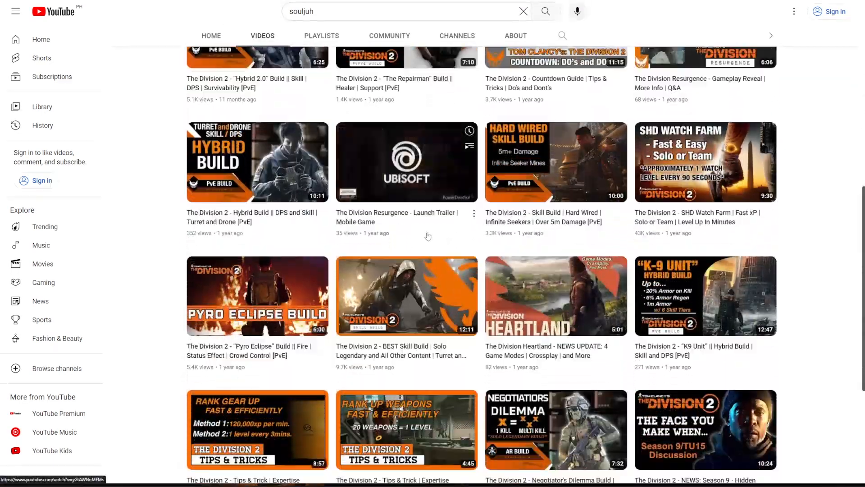
pyautogui.scroll(-10, 402, 282)
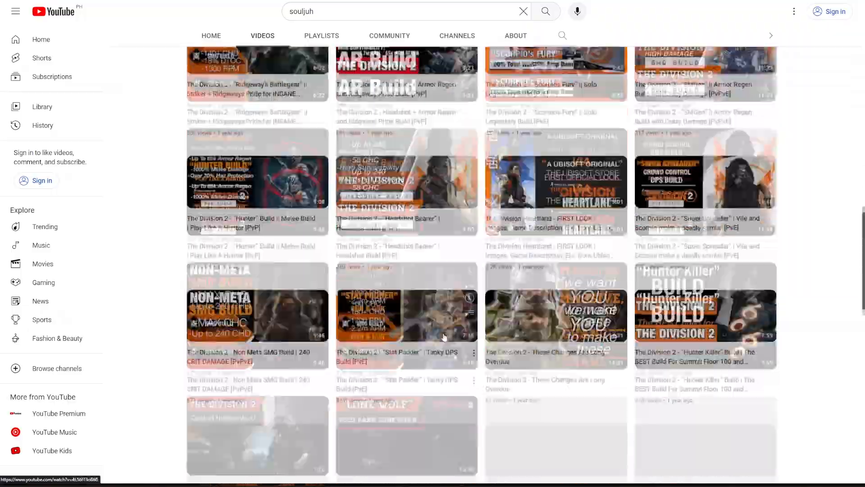
pyautogui.scroll(-20, 442, 325)
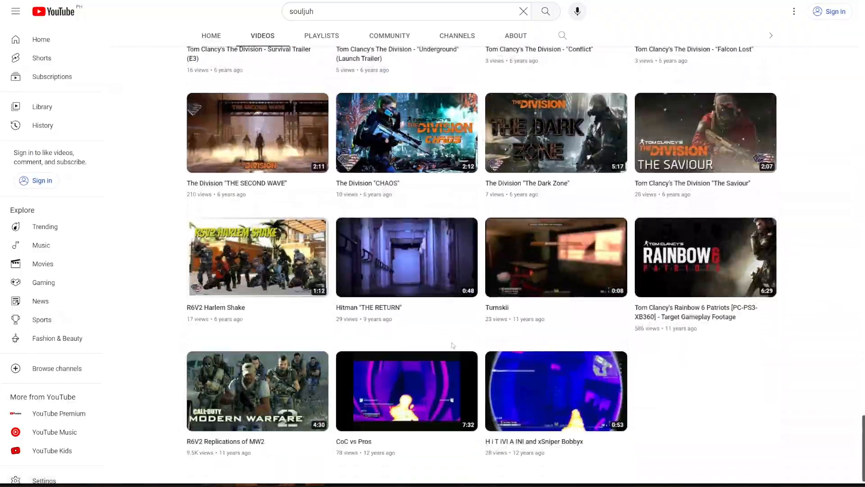
# - Go back to Souljuh's Division 2 thumbnails from one to two years ago and examine them at 175% page zoom
pyautogui.scroll(9, 452, 344)
pyautogui.scroll(3, 453, 345)
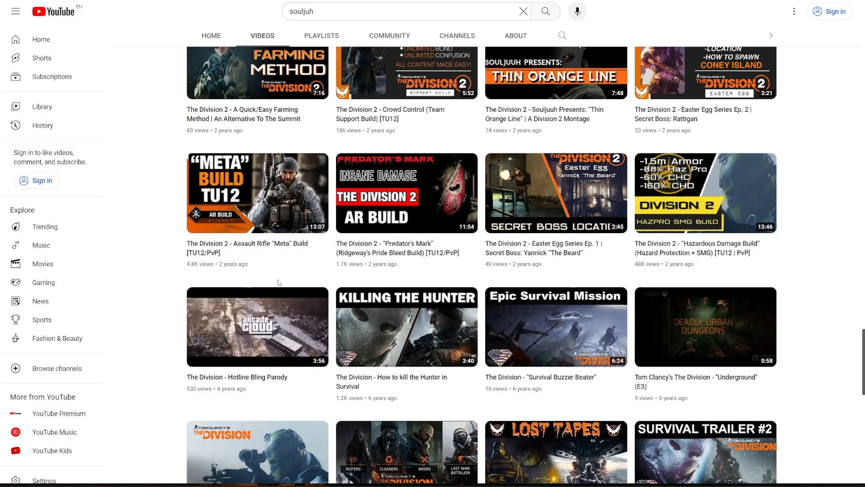
pyautogui.scroll(-5, 247, 278)
pyautogui.scroll(2, 284, 285)
pyautogui.scroll(2, 336, 296)
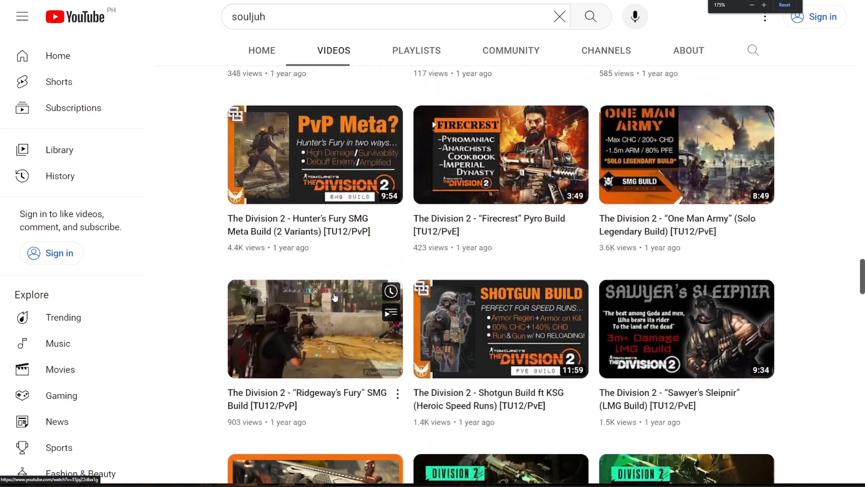
pyautogui.scroll(-2, 428, 332)
pyautogui.scroll(-6, 428, 332)
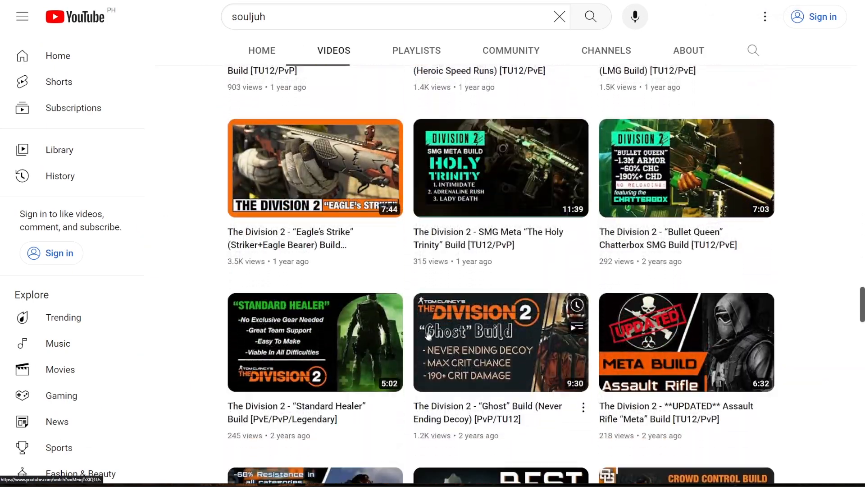
pyautogui.scroll(-8, 431, 342)
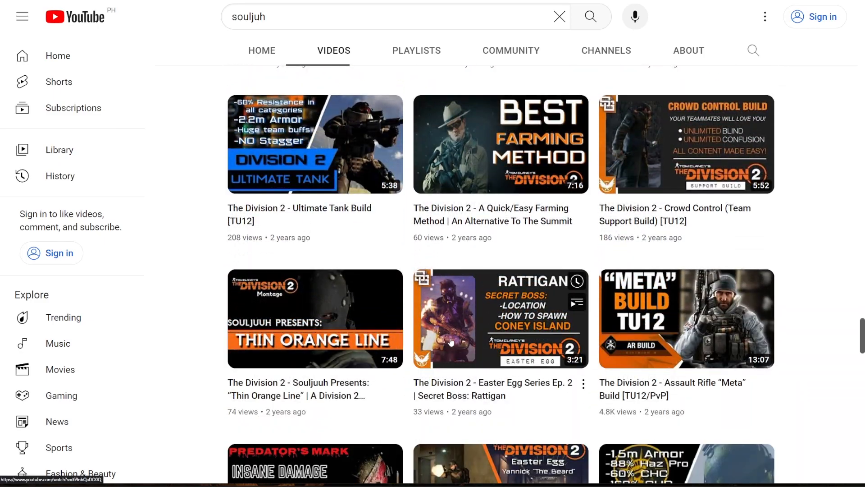
# - Look through Nilrec's older video thumbnails to compare them with Souljuh's
pyautogui.scroll(5, 513, 357)
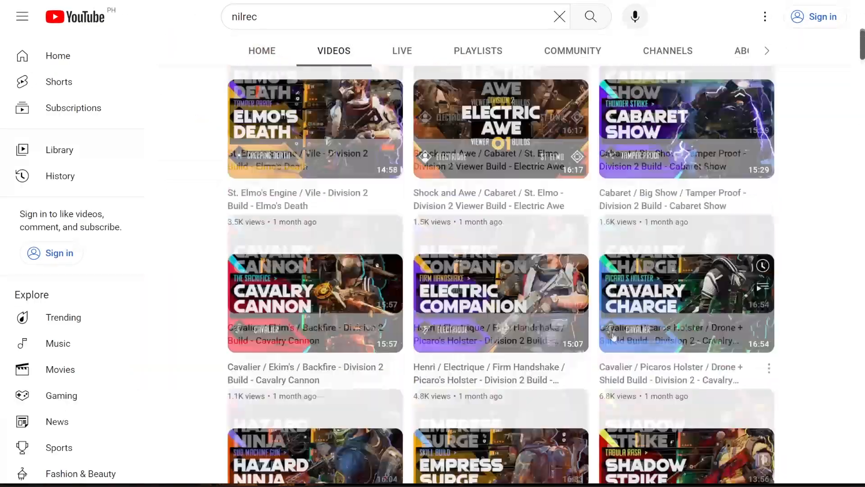
pyautogui.scroll(-20, 613, 335)
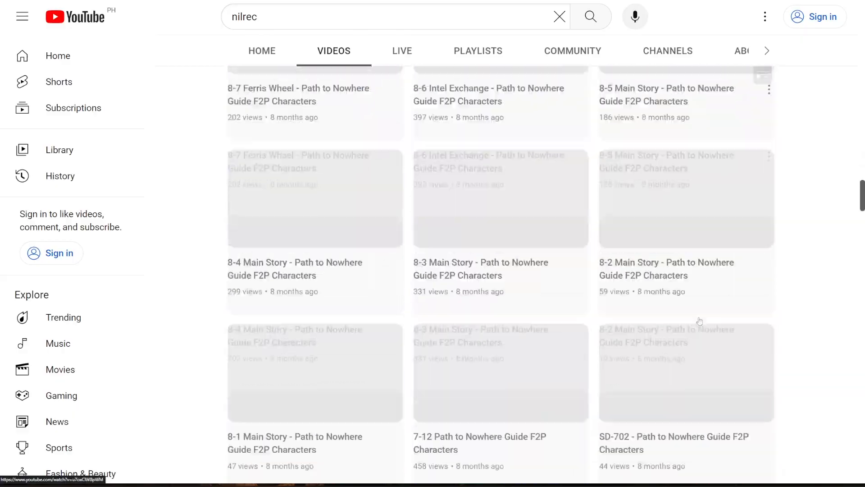
pyautogui.scroll(-20, 729, 325)
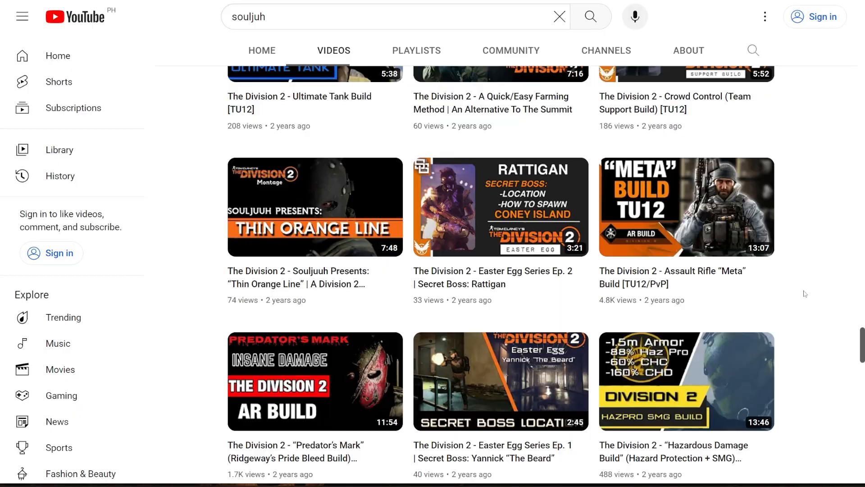
# - Look through Souljuh's Division 2 thumbnails from two years ago up to the newer one-year-old uploads
pyautogui.scroll(14, 816, 307)
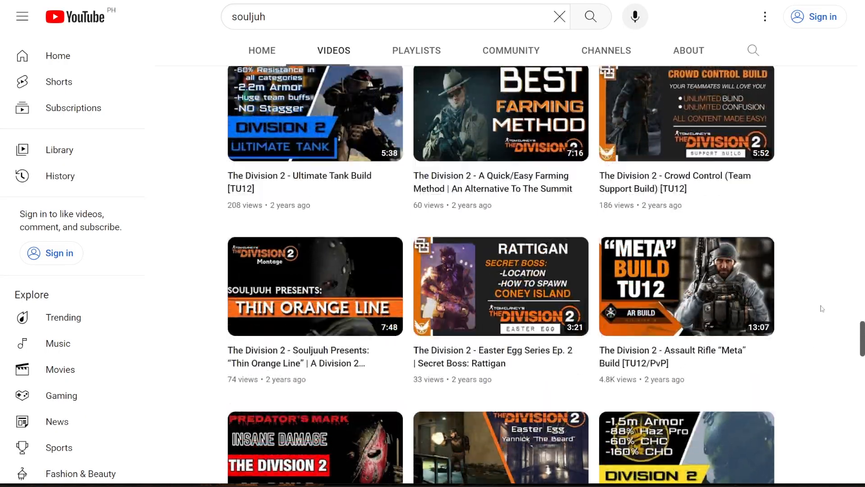
pyautogui.scroll(7, 823, 308)
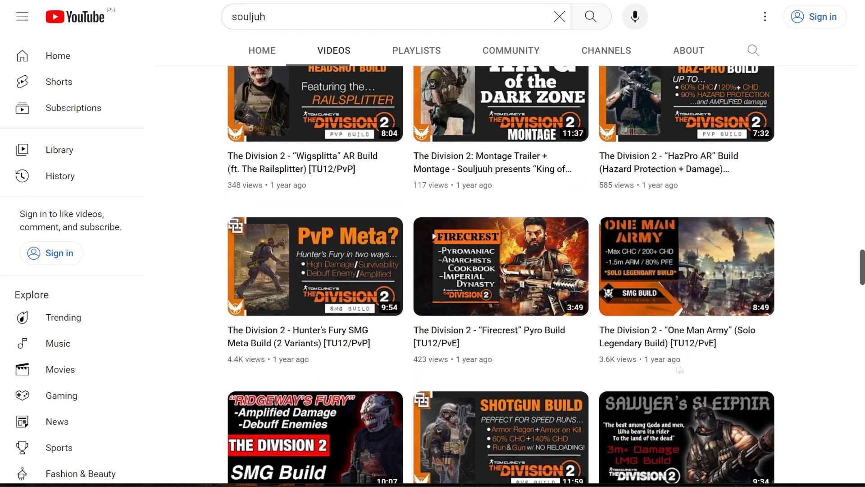
pyautogui.scroll(9, 804, 360)
pyautogui.scroll(6, 805, 363)
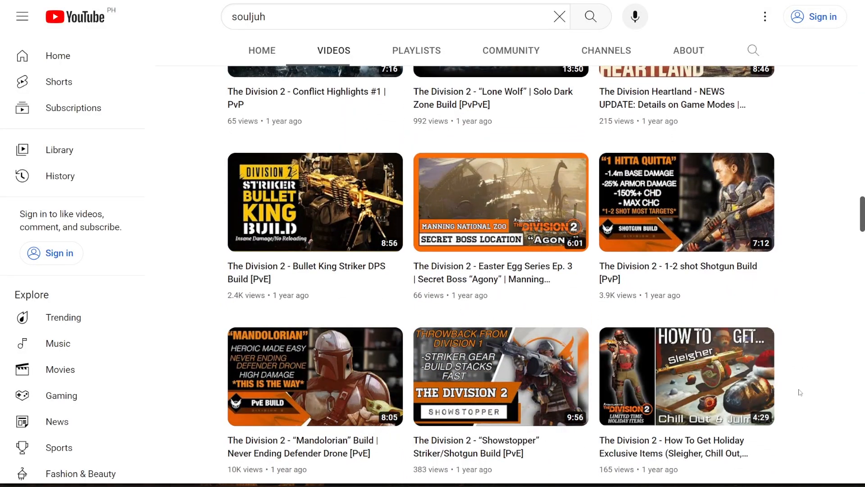
pyautogui.scroll(-4, 804, 389)
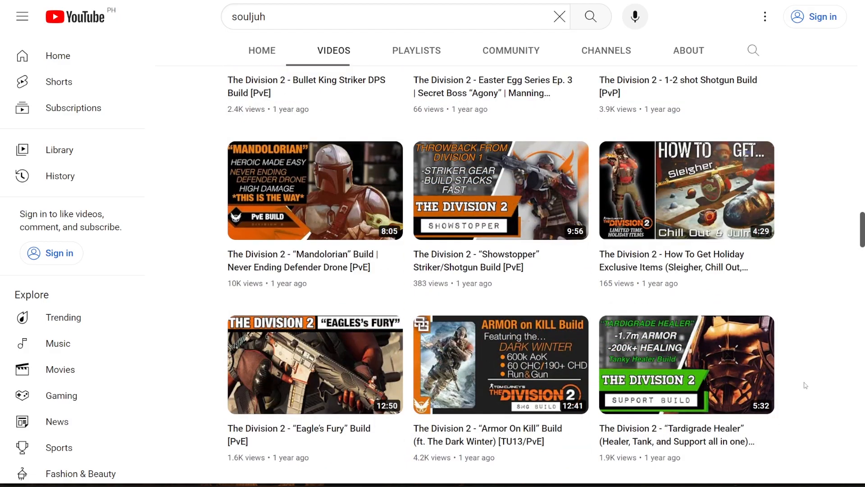
pyautogui.scroll(5, 805, 385)
pyautogui.scroll(4, 805, 385)
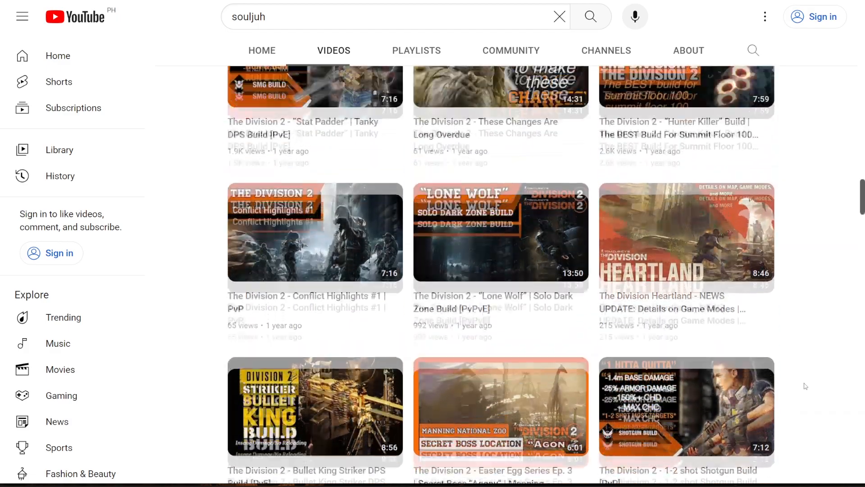
pyautogui.scroll(-4, 806, 386)
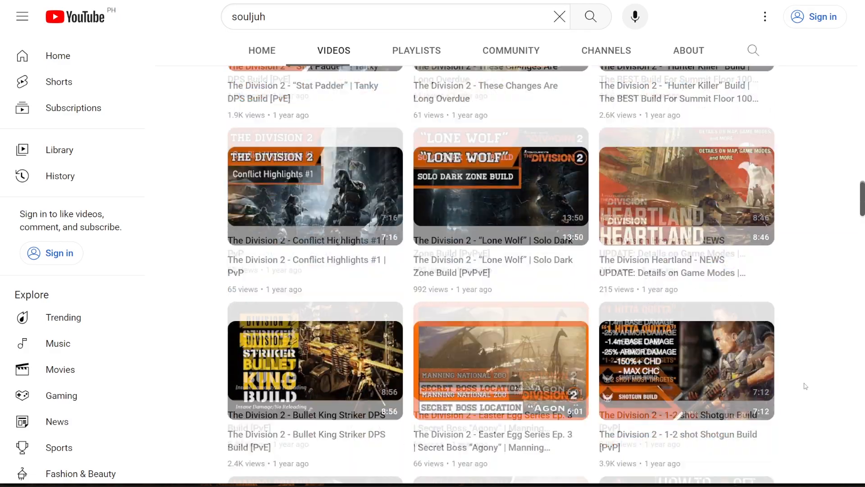
pyautogui.scroll(4, 807, 387)
pyautogui.scroll(6, 807, 387)
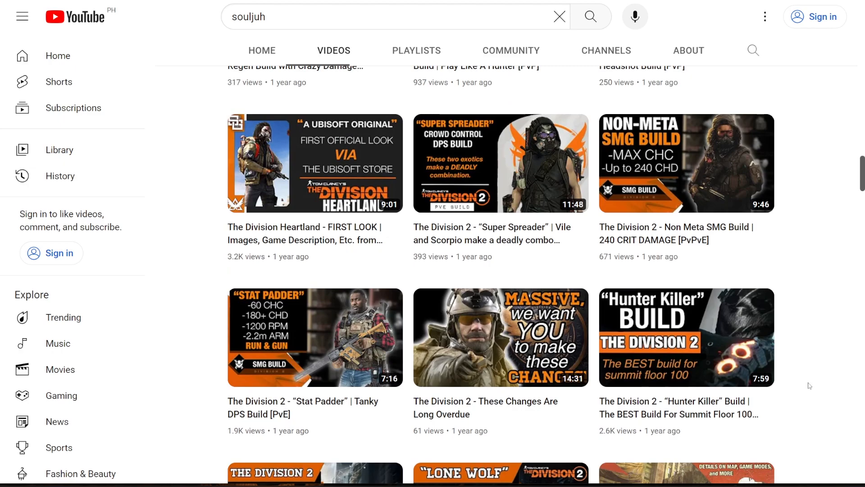
pyautogui.scroll(6, 810, 385)
pyautogui.scroll(3, 819, 384)
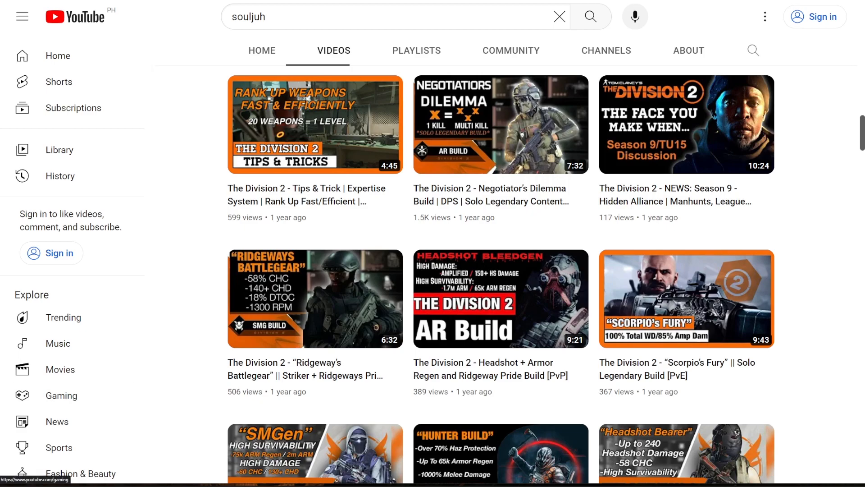
# - Compare Souljuh's Ridgeway's Battlegear and Negotiator's Dilemma thumbnails with HAZARD-NINJA.jpg
pyautogui.hotkey('alt', 'Tab')
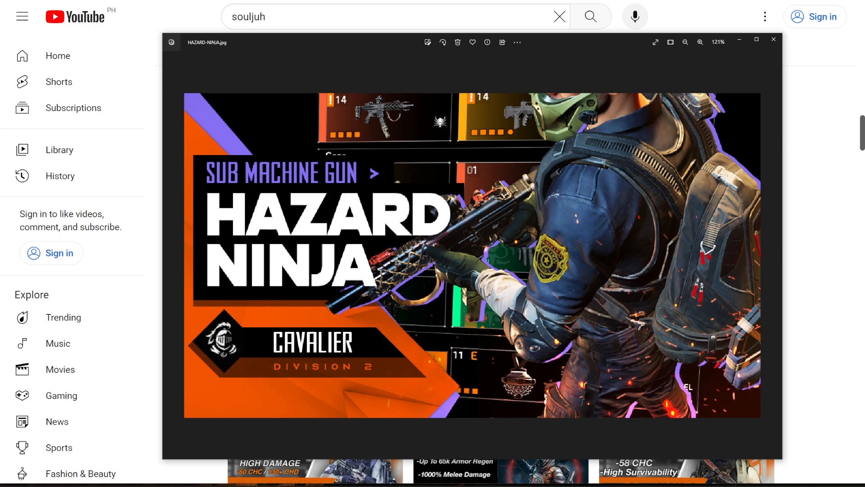
pyautogui.hotkey('alt', 'Tab')
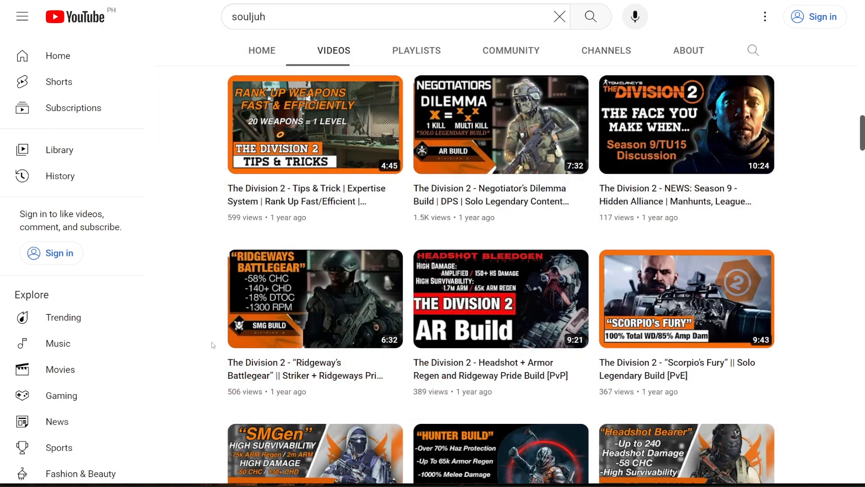
pyautogui.hotkey('alt', 'Tab')
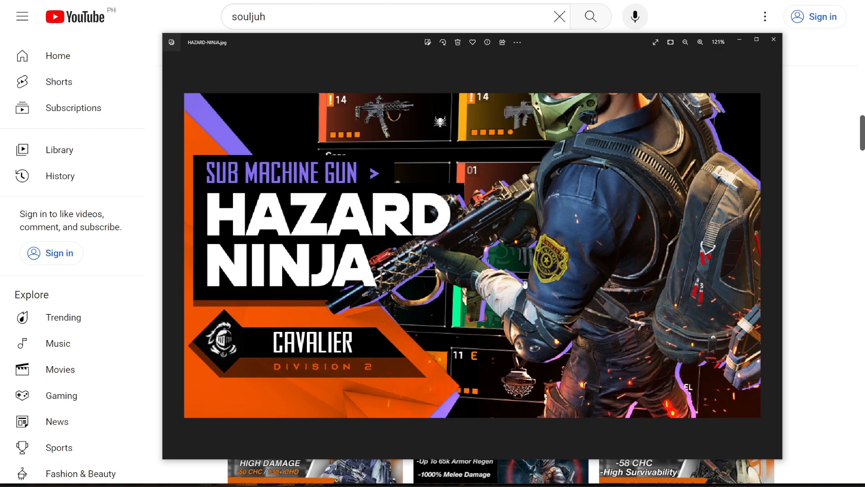
pyautogui.click(104, 5)
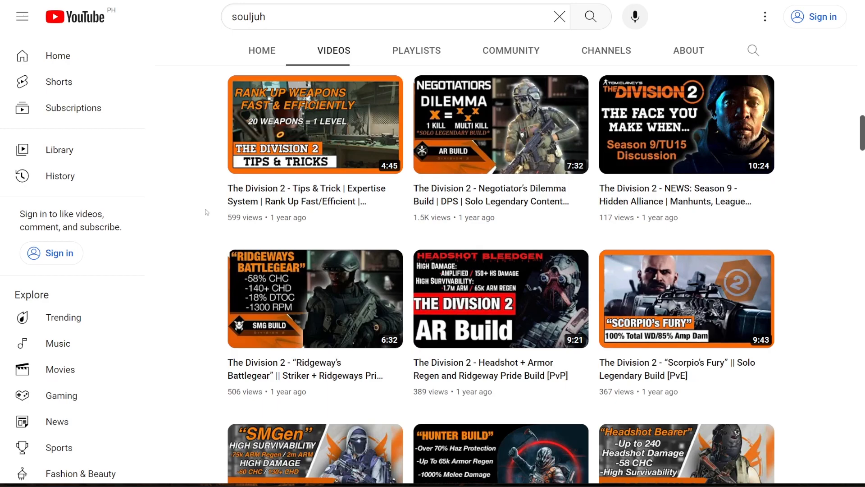
# - Examine Souljuh's more recent thumbnails, from Negotiator's Dilemma up to the latest True Patriot upload
pyautogui.scroll(4, 206, 212)
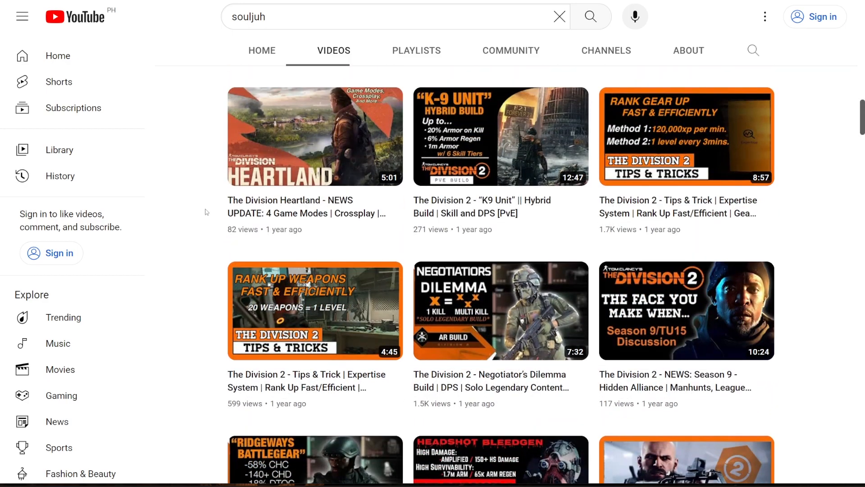
pyautogui.scroll(1, 206, 212)
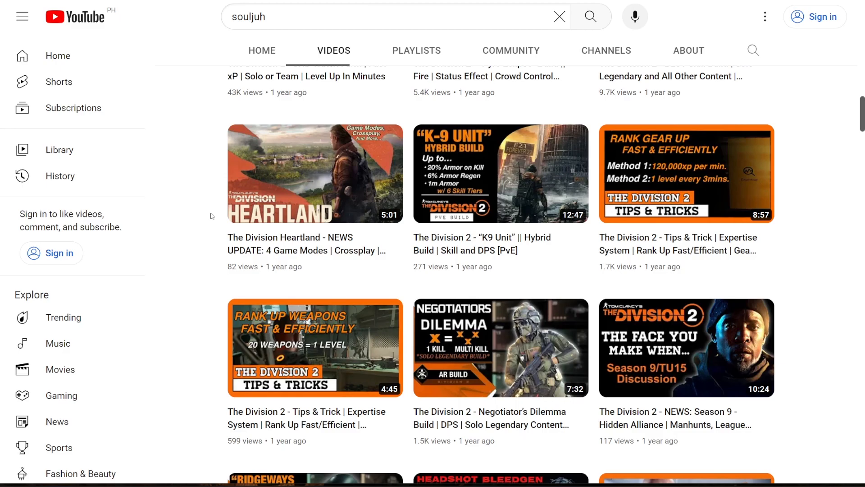
pyautogui.scroll(6, 212, 216)
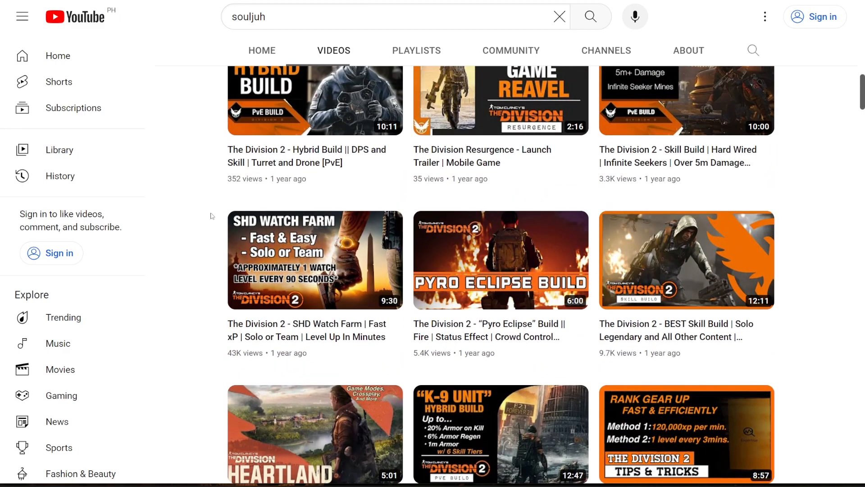
pyautogui.scroll(8, 212, 216)
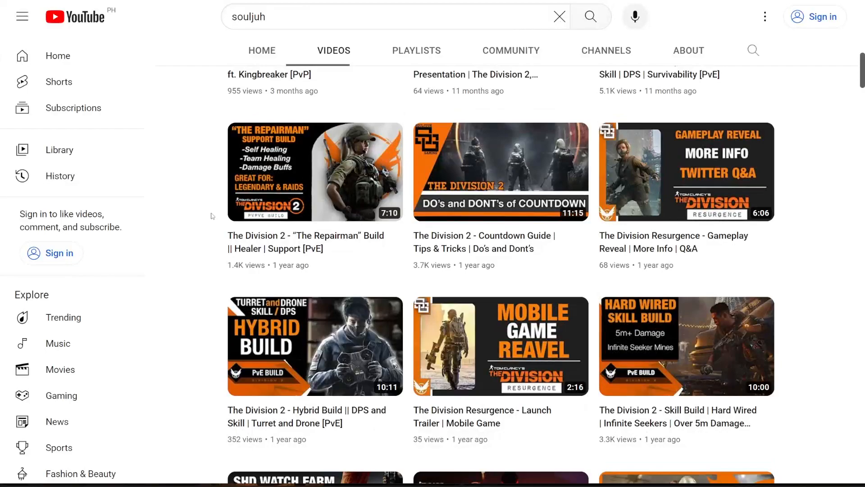
pyautogui.scroll(1, 213, 216)
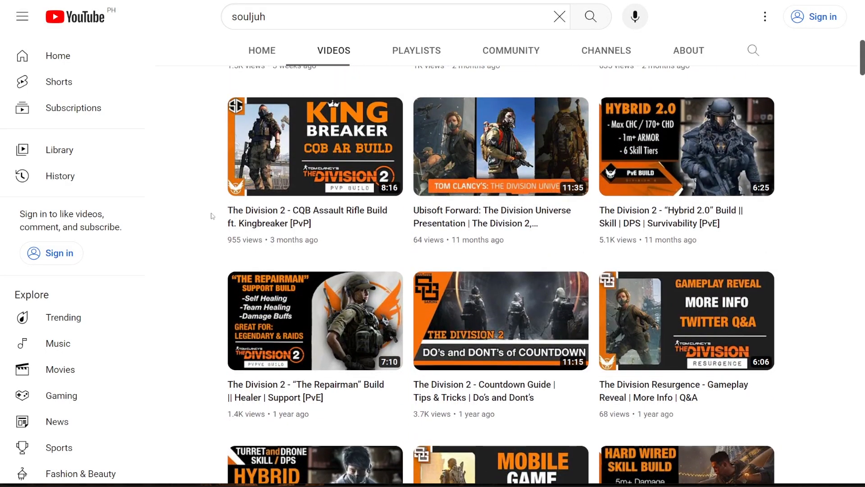
pyautogui.scroll(7, 212, 216)
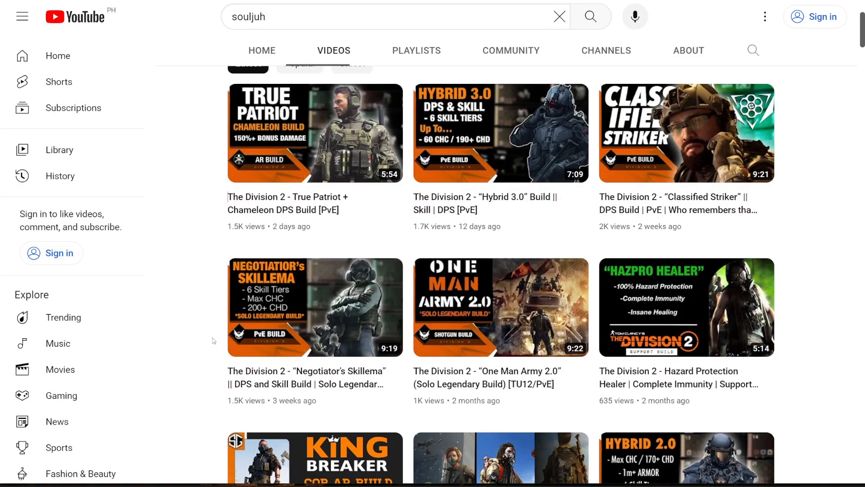
pyautogui.scroll(3, 214, 340)
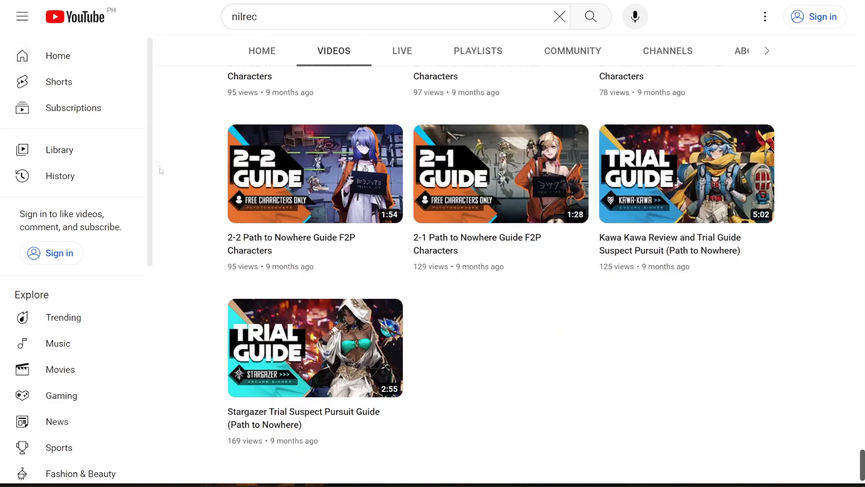
pyautogui.scroll(6, 235, 241)
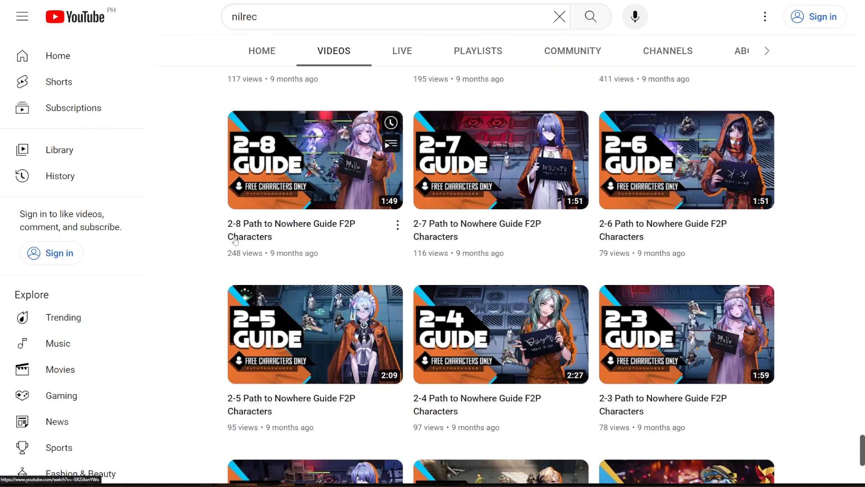
pyautogui.scroll(5, 235, 241)
pyautogui.hotkey('ctrl', '-')
pyautogui.scroll(20, 258, 234)
pyautogui.scroll(20, 283, 222)
pyautogui.scroll(20, 314, 213)
pyautogui.scroll(6, 314, 214)
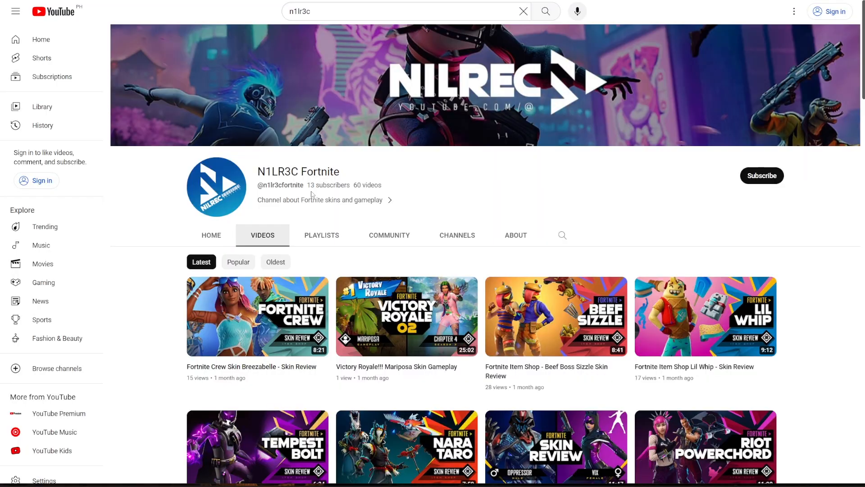
# - Look through the N1LR3C Fortnite channel's skin review and gameplay thumbnails from the newest to the oldest upload
pyautogui.scroll(-20, 388, 226)
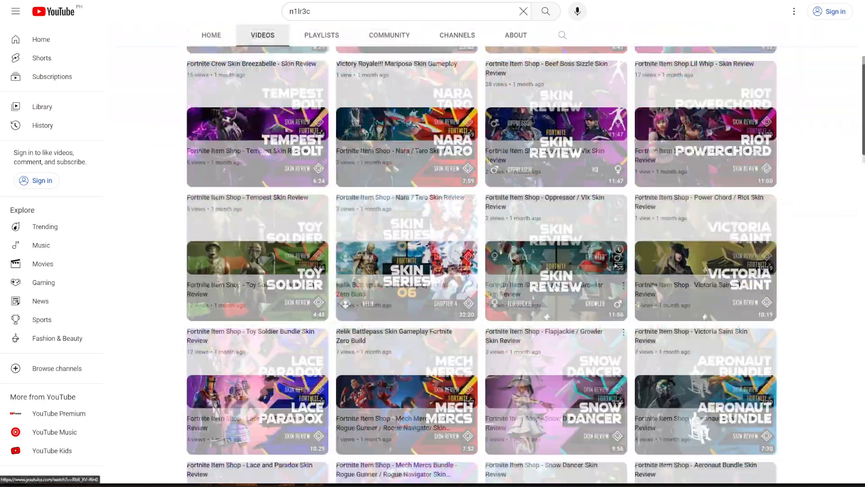
pyautogui.scroll(-7, 554, 289)
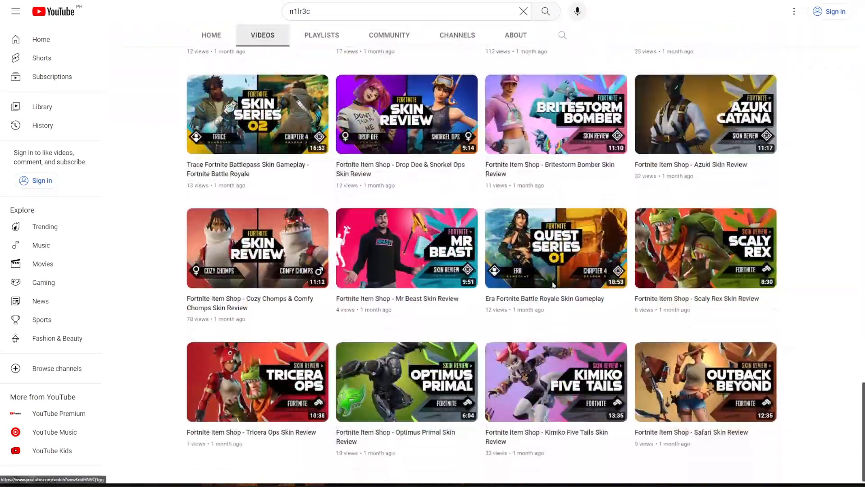
pyautogui.scroll(12, 497, 314)
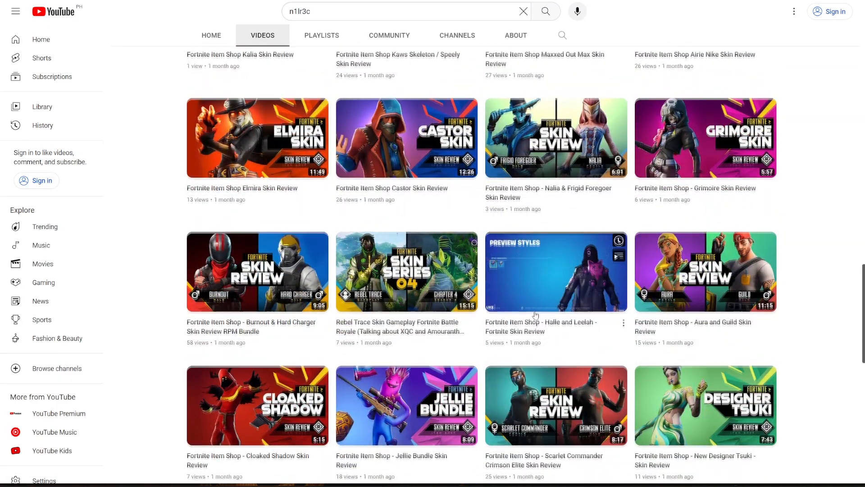
pyautogui.scroll(-3, 535, 315)
pyautogui.scroll(10, 536, 313)
pyautogui.scroll(15, 536, 312)
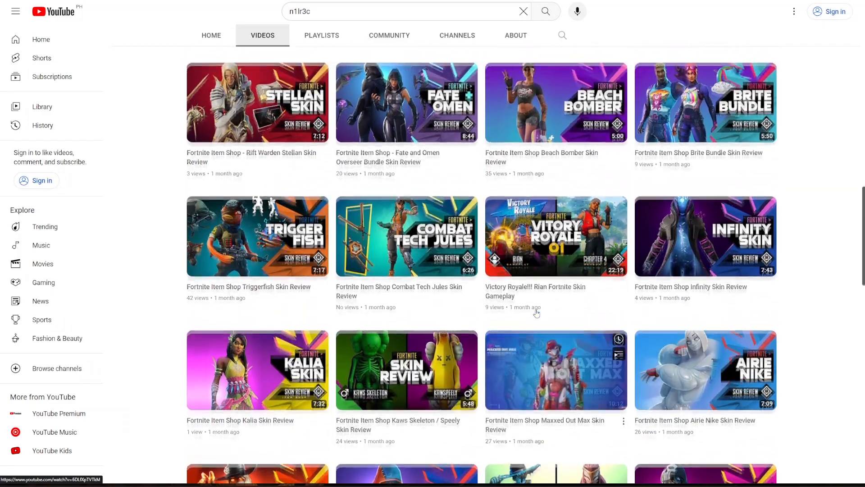
pyautogui.scroll(4, 537, 312)
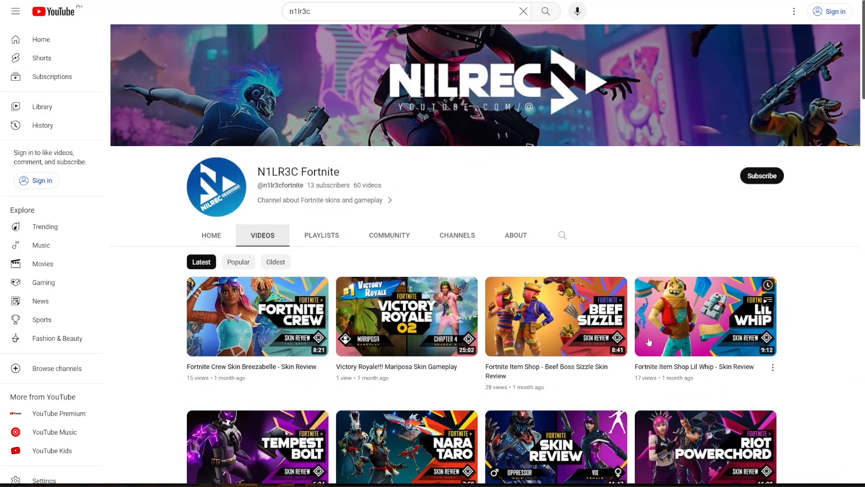
pyautogui.scroll(-18, 595, 334)
pyautogui.scroll(-13, 599, 333)
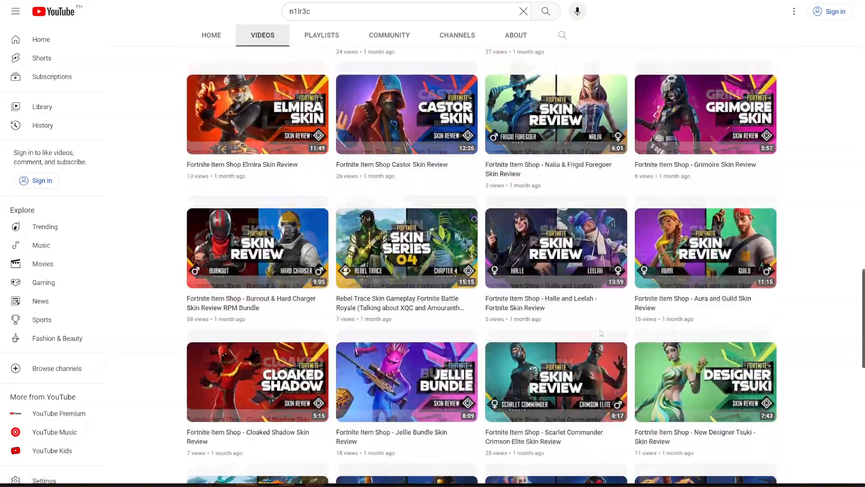
pyautogui.scroll(3, 606, 335)
pyautogui.scroll(-5, 611, 338)
pyautogui.scroll(-4, 611, 338)
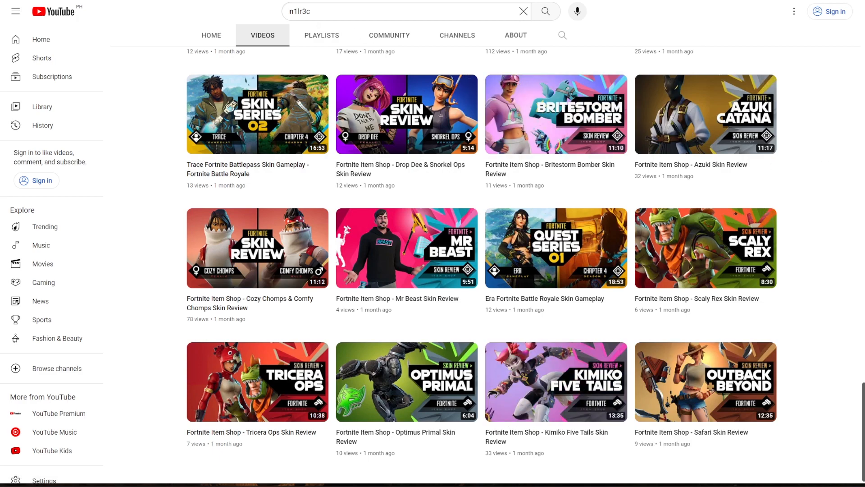
# - Compare the N1LR3C Fortnite thumbnails with the latest Division 2 thumbnails on Nilrec's main channel
pyautogui.hotkey('ctrl', 'Tab')
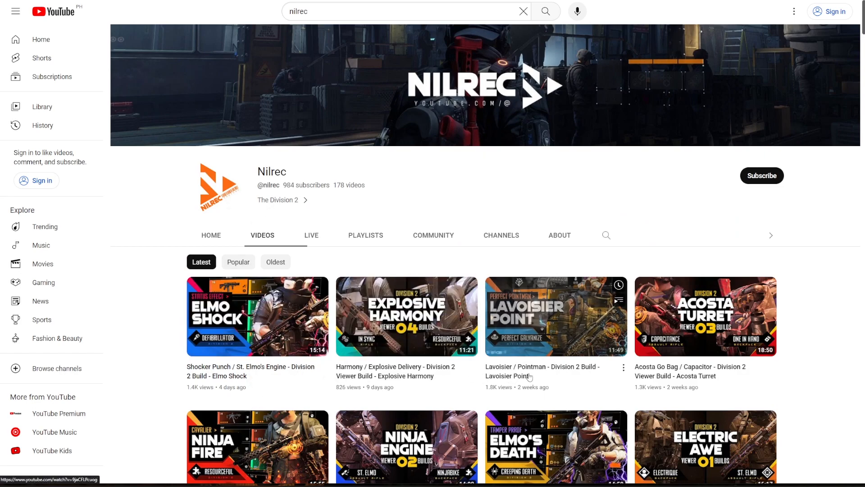
pyautogui.hotkey('ctrl', 'shift', 'Tab')
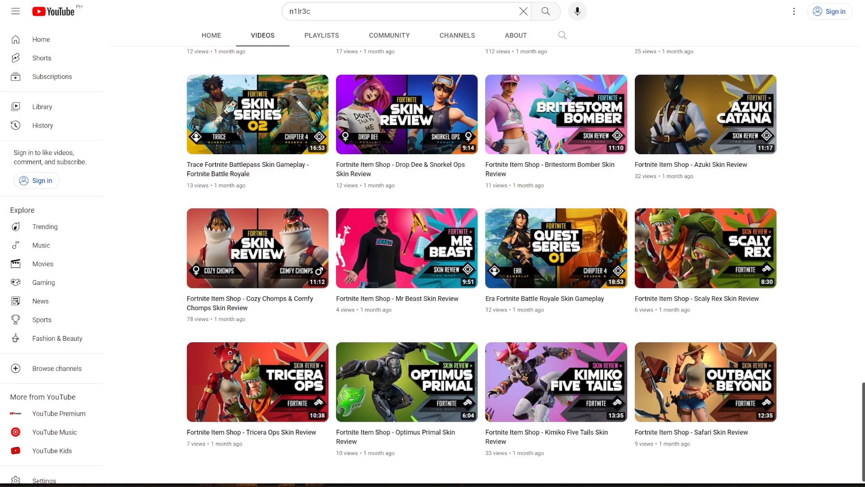
pyautogui.scroll(-10, 562, 231)
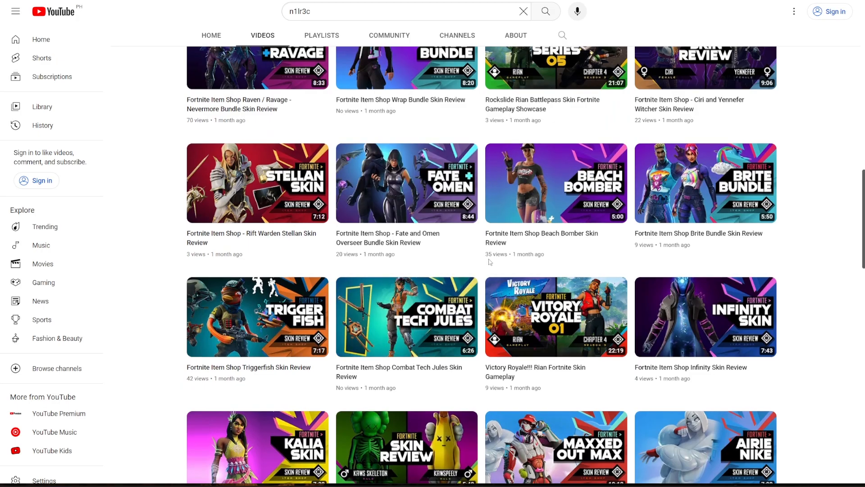
pyautogui.scroll(15, 474, 260)
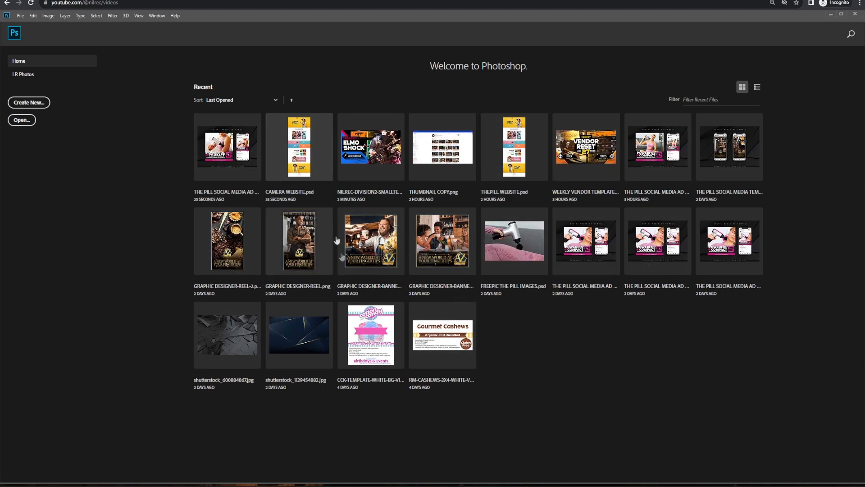
# - Open CAMERA WEBSITE.psd and examine the Our Products cards together with the clipped photo layers behind them
pyautogui.click(307, 157)
pyautogui.scroll(4, 337, 174)
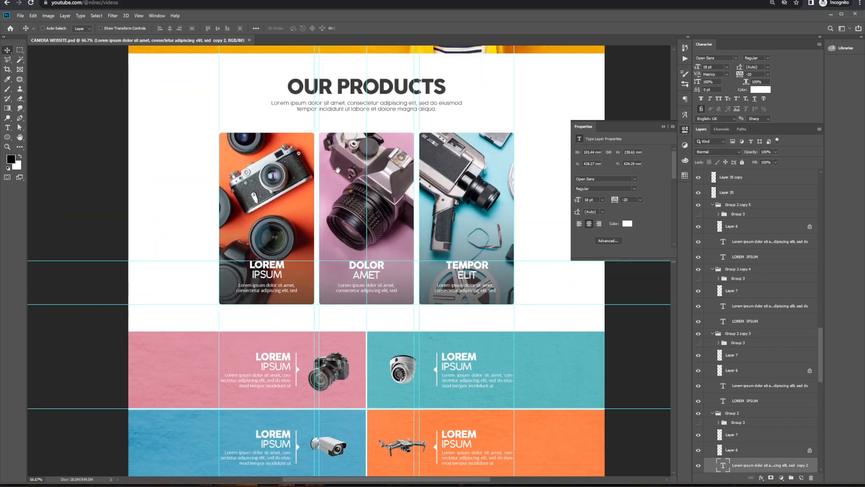
pyautogui.scroll(1, 338, 170)
pyautogui.moveTo(259, 210); pyautogui.dragTo(216, 193)
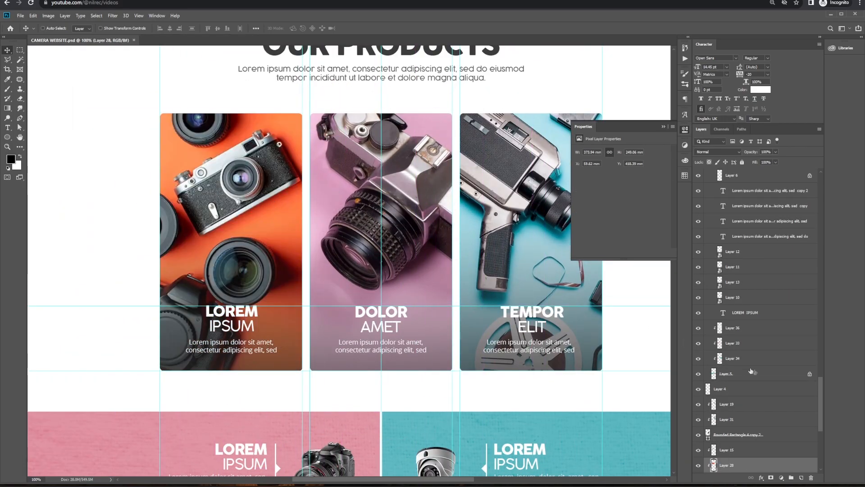
pyautogui.scroll(-3, 745, 368)
pyautogui.click(732, 393)
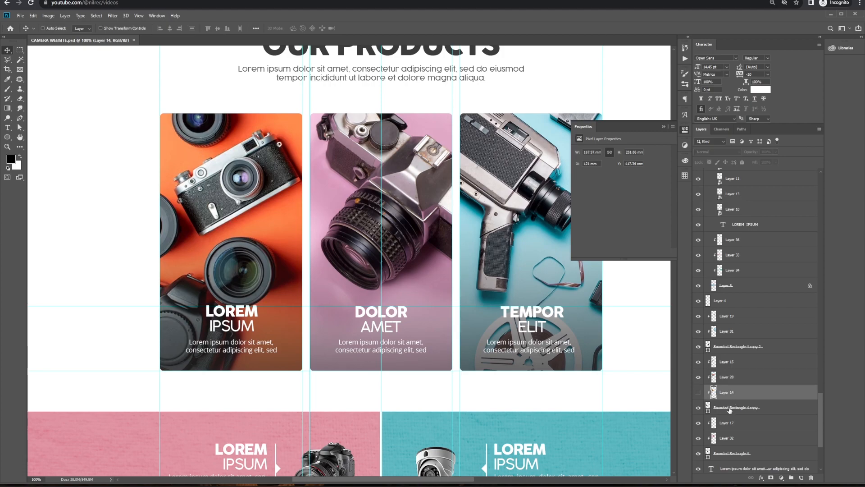
pyautogui.click(730, 410)
# - Try moving the orange card's photo and the DSLR camera on the pink banner, undoing each move
pyautogui.moveTo(231, 227); pyautogui.dragTo(201, 217)
pyautogui.hotkey('ctrl', 'z')
pyautogui.moveTo(341, 267); pyautogui.dragTo(376, 36)
pyautogui.moveTo(373, 245); pyautogui.dragTo(396, 238)
pyautogui.hotkey('ctrl', 'z')
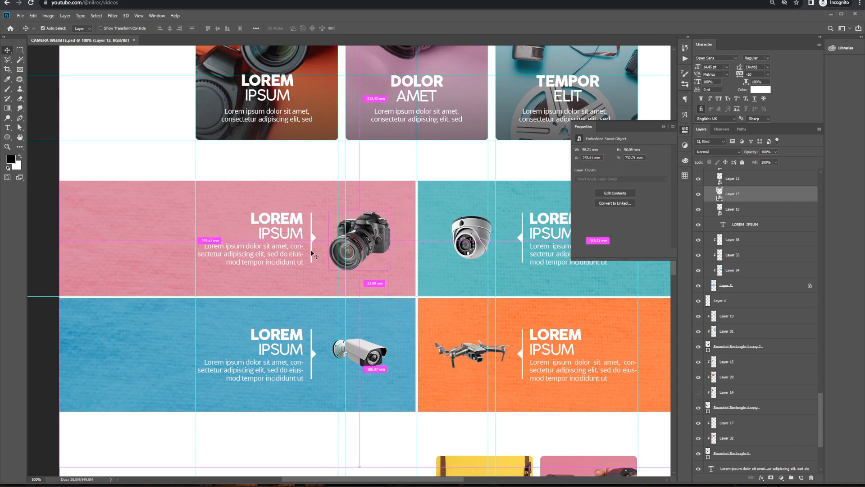
# - Select the divider arrow beside the pink banner's DSLR camera and examine the surrounding layers and groups
pyautogui.click(315, 243)
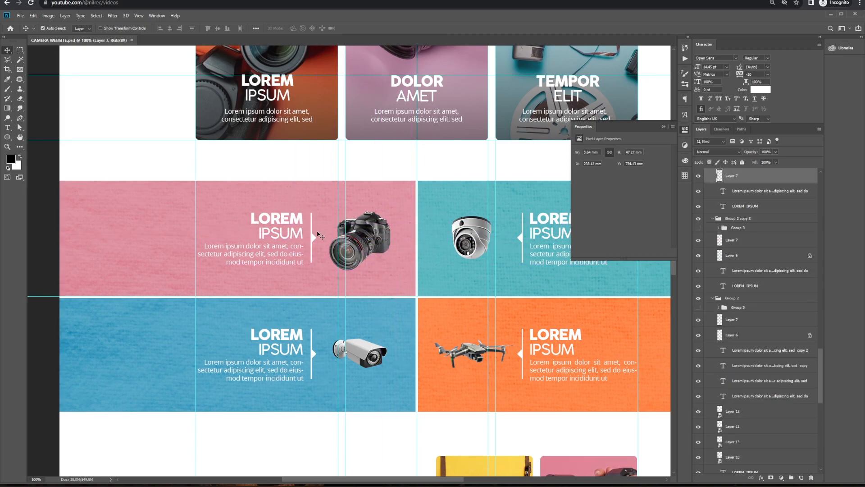
pyautogui.scroll(4, 343, 239)
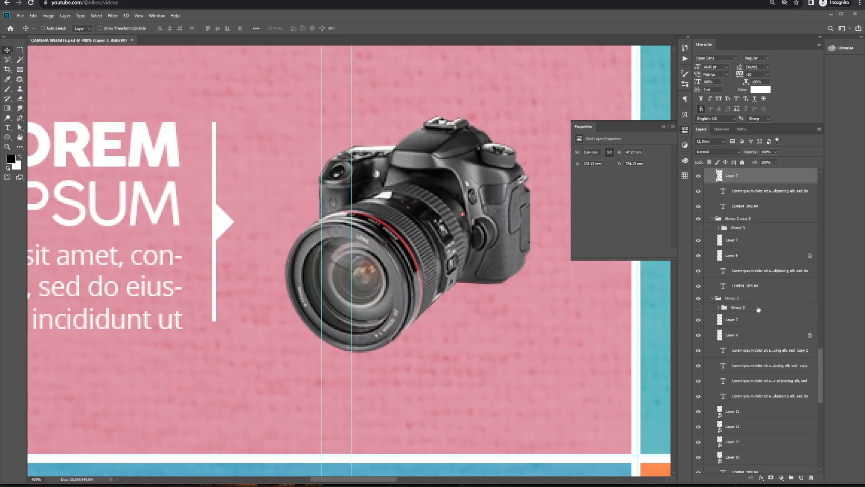
pyautogui.scroll(-10, 756, 301)
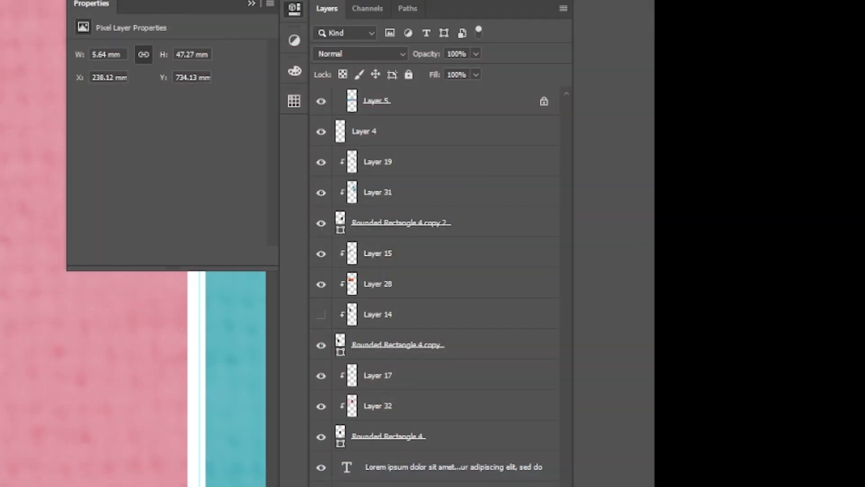
pyautogui.scroll(10, 411, 342)
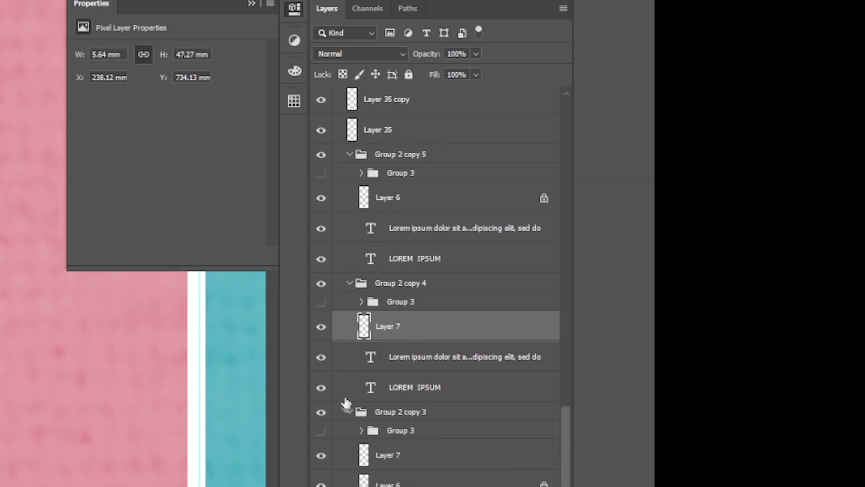
# - Collapse the layer groups and look through the complete layer stack of the camera website design
pyautogui.keyDown('ctrl'); pyautogui.click(348, 412); pyautogui.keyUp('ctrl')
pyautogui.scroll(-10, 361, 315)
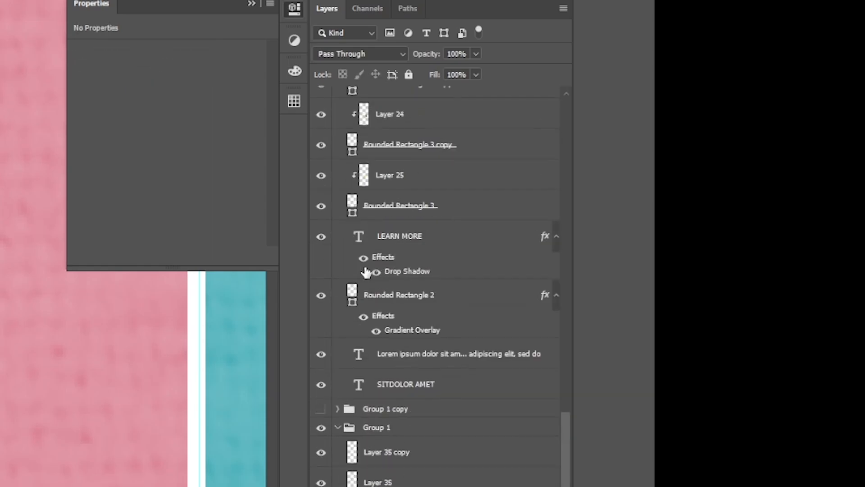
pyautogui.scroll(5, 374, 280)
pyautogui.scroll(5, 381, 281)
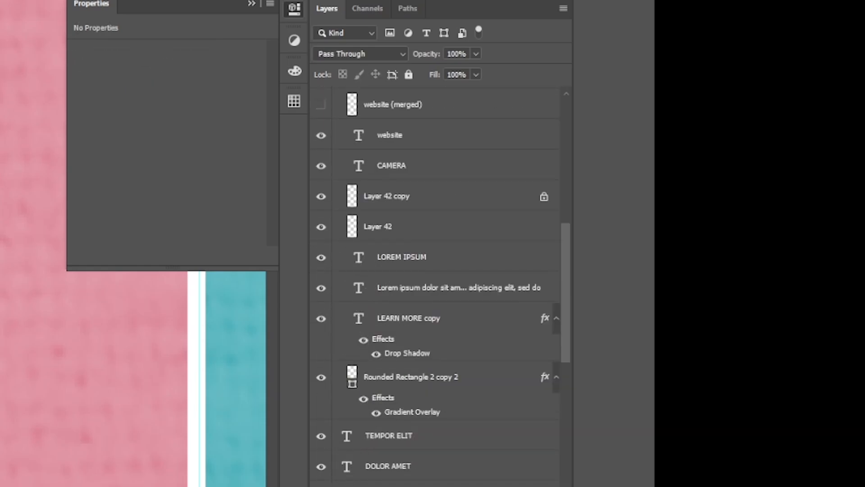
pyautogui.scroll(-10, 404, 282)
pyautogui.scroll(6, 432, 322)
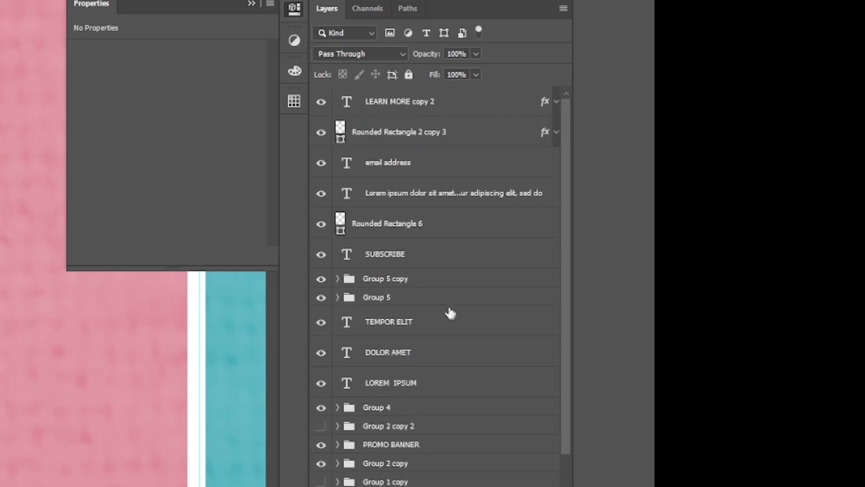
pyautogui.scroll(-4, 438, 362)
pyautogui.scroll(-4, 438, 363)
# - Review the banner and SITDOLOR AMET photo sections, select the yellow card's photo layer, and close CAMERA WEBSITE.psd without saving
pyautogui.moveTo(412, 296); pyautogui.dragTo(413, 289)
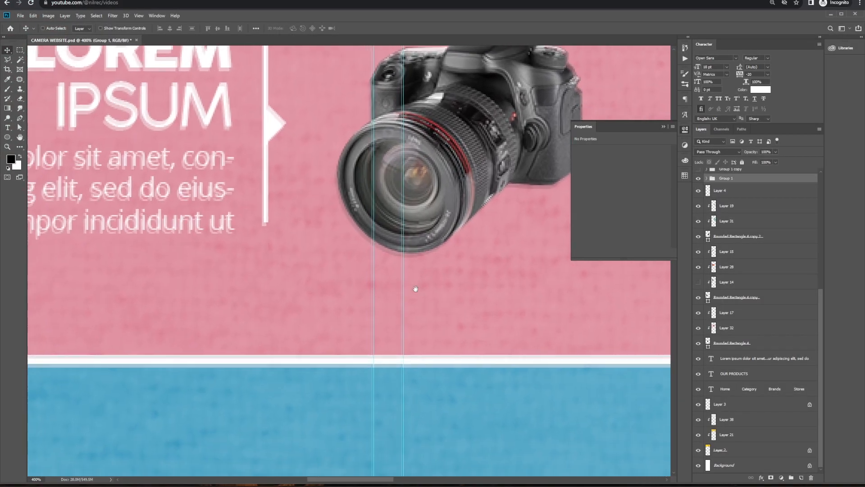
pyautogui.keyDown('alt'); pyautogui.click(415, 289); pyautogui.keyUp('alt')
pyautogui.keyDown('alt'); pyautogui.click(415, 289); pyautogui.keyUp('alt')
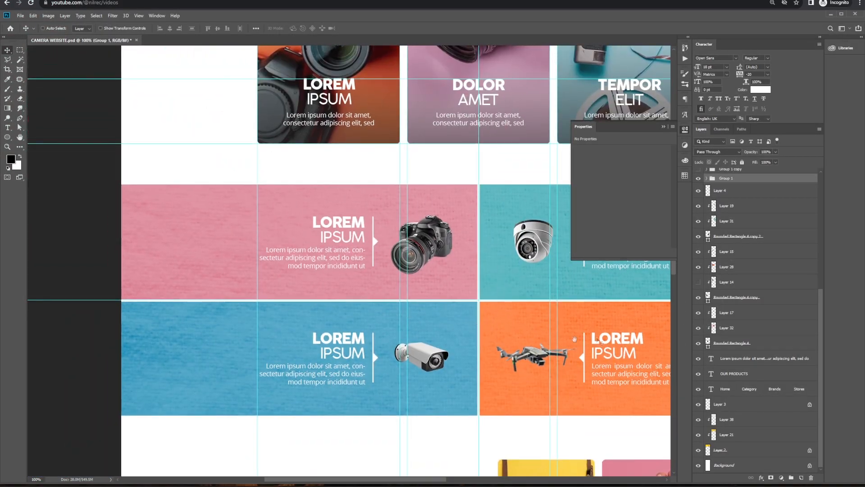
pyautogui.scroll(-10, 598, 340)
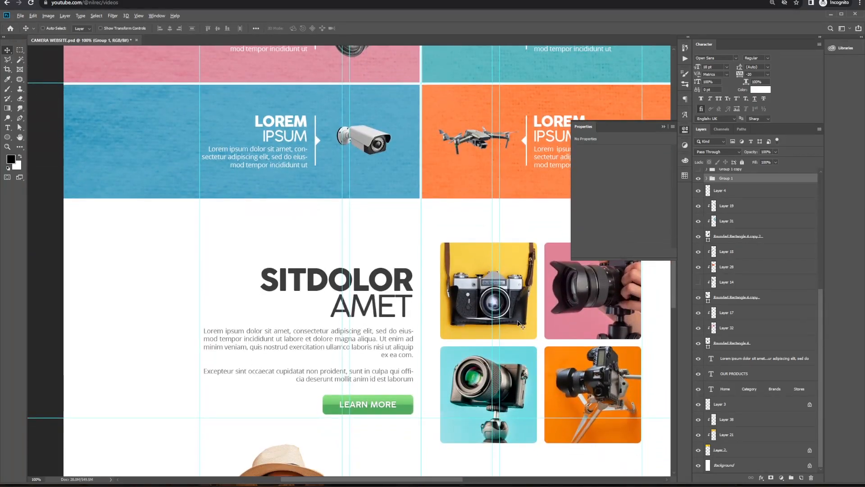
pyautogui.keyDown('ctrl'); pyautogui.click(517, 323); pyautogui.keyUp('ctrl')
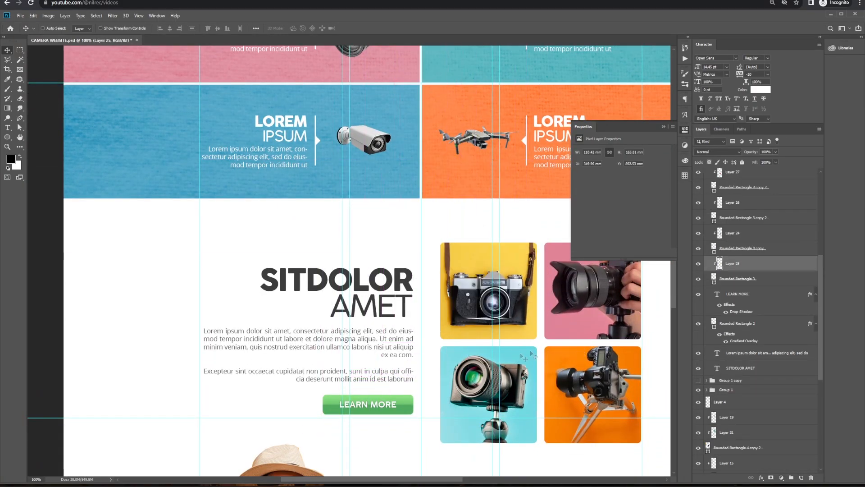
pyautogui.keyDown('alt'); pyautogui.click(489, 338); pyautogui.keyUp('alt')
pyautogui.keyDown('alt'); pyautogui.click(489, 339); pyautogui.keyUp('alt')
pyautogui.keyDown('alt'); pyautogui.click(489, 338); pyautogui.keyUp('alt')
pyautogui.moveTo(489, 338); pyautogui.dragTo(429, 369)
pyautogui.hotkey('ctrl', 'w')
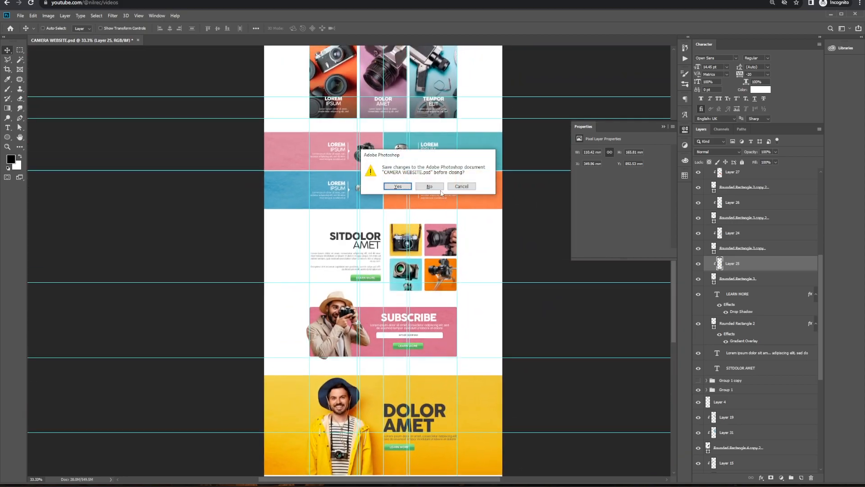
pyautogui.click(436, 188)
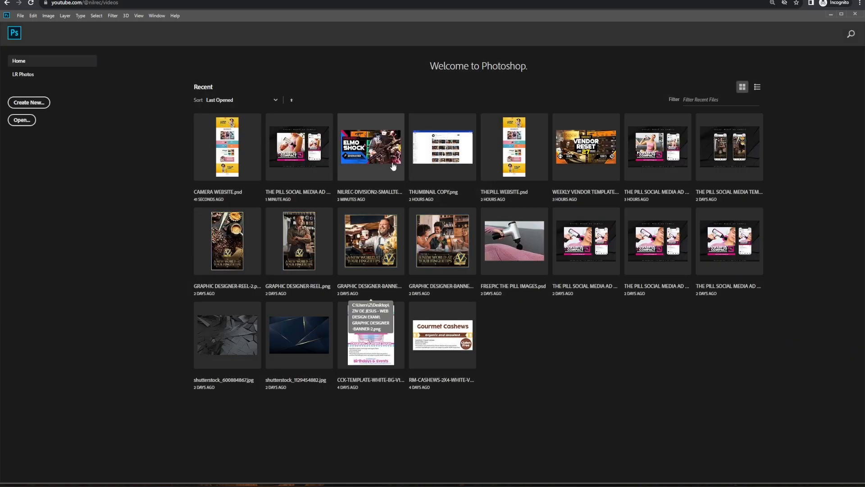
# - Open the recent NILREC-DIVISION2-SMALLTEXT template with the Elmo Shock design and close the floating Properties panel
pyautogui.click(393, 167)
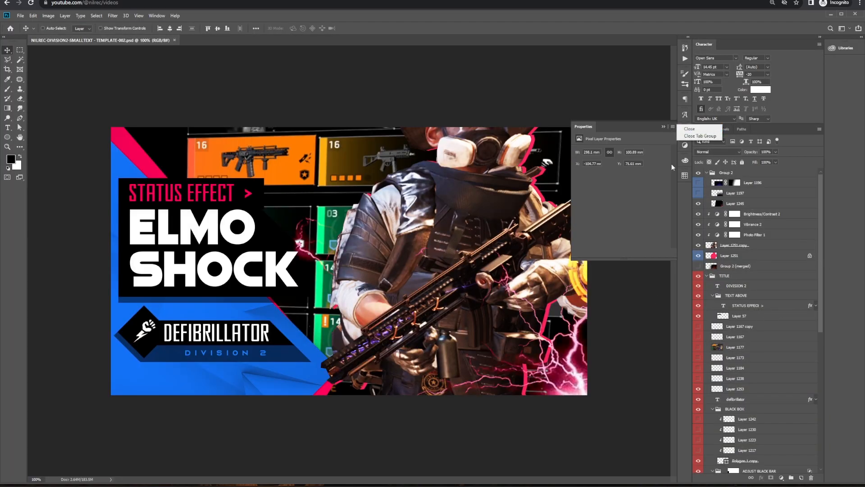
pyautogui.click(681, 133)
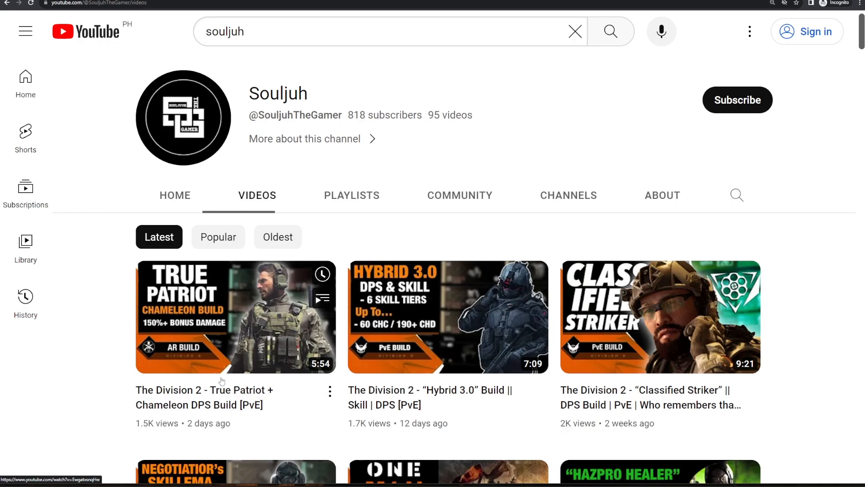
# - Enlarge the Souljuh channel page and examine the title and AR Build graphics of the True Patriot thumbnail
pyautogui.hotkey('ctrl', '+')
pyautogui.hotkey('ctrl', '+')
pyautogui.hotkey('ctrl', '+')
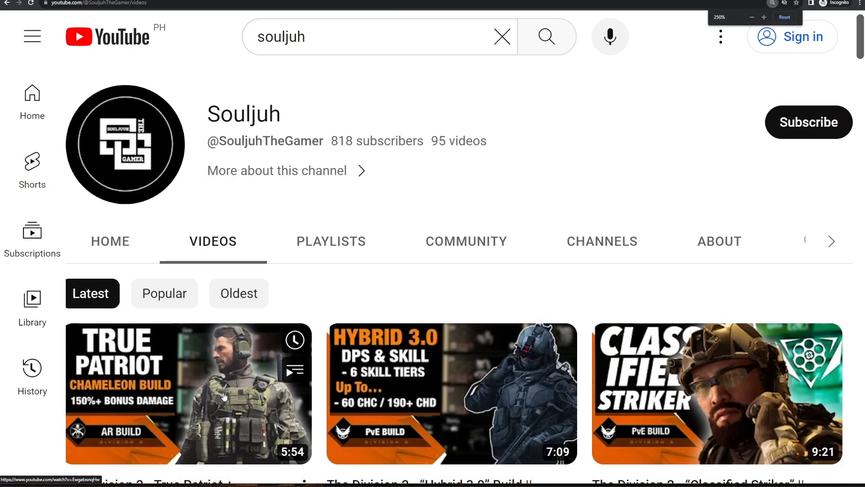
pyautogui.scroll(-3, 224, 399)
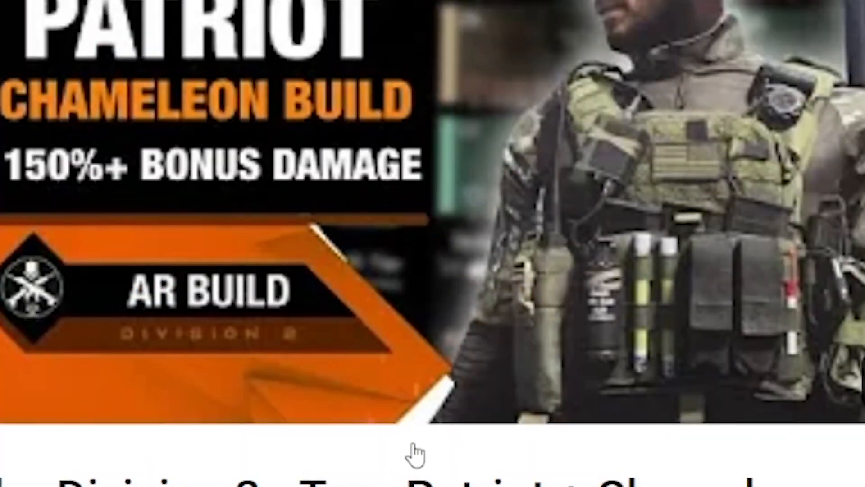
# - Switch to Photoshop and examine the Cavalier label, orange shape, character and sparks in HAZARD-NINJA.jpg
pyautogui.hotkey('alt', 'Tab')
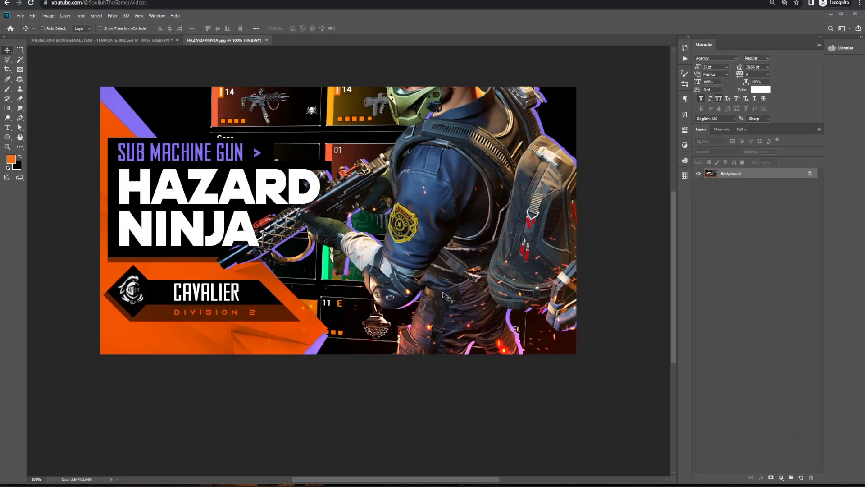
pyautogui.scroll(1, 410, 291)
pyautogui.moveTo(408, 310); pyautogui.dragTo(493, 373)
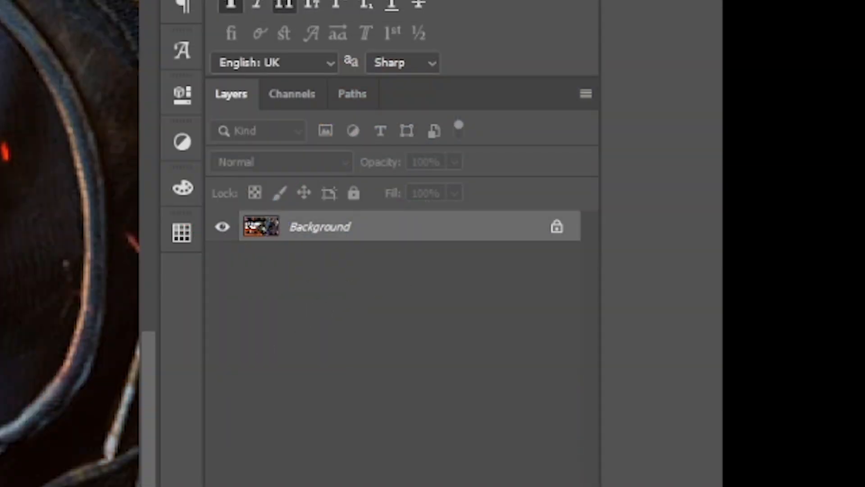
pyautogui.moveTo(315, 368); pyautogui.dragTo(434, 332)
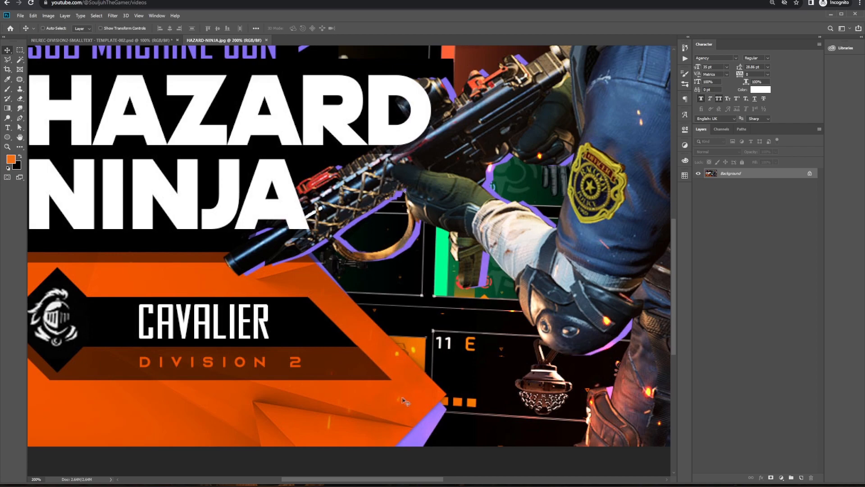
pyautogui.moveTo(336, 391); pyautogui.dragTo(343, 373)
pyautogui.moveTo(525, 347); pyautogui.dragTo(310, 372)
pyautogui.moveTo(659, 392); pyautogui.dragTo(469, 384)
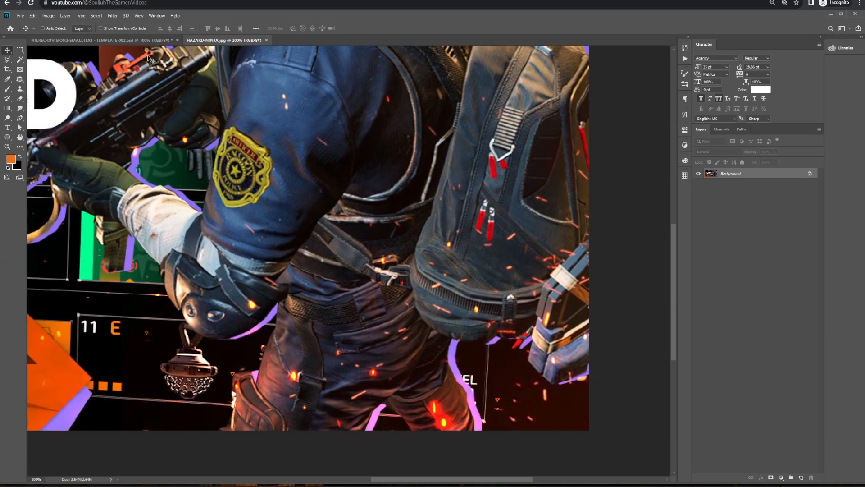
# - In the Elmo Shock template, hide the pink lightning on Layer 1245 and show the orange sparks on Layer 1197
pyautogui.click(147, 41)
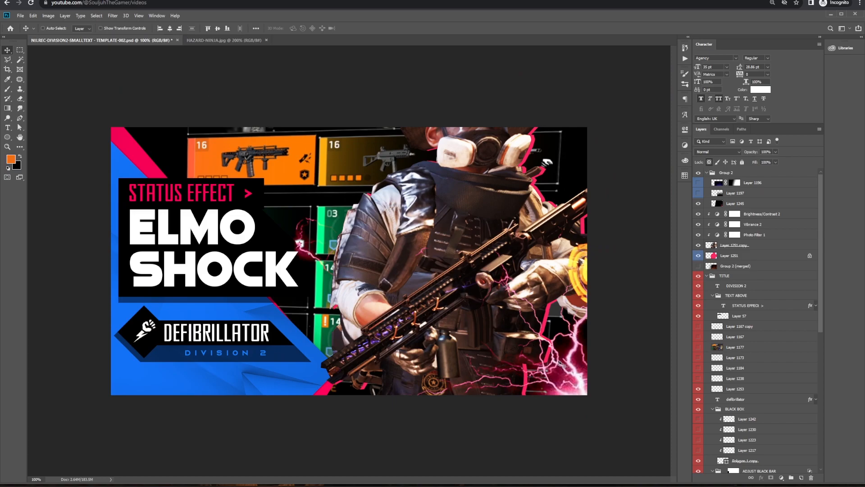
pyautogui.keyDown('ctrl'); pyautogui.click(567, 367); pyautogui.keyUp('ctrl')
pyautogui.click(700, 205)
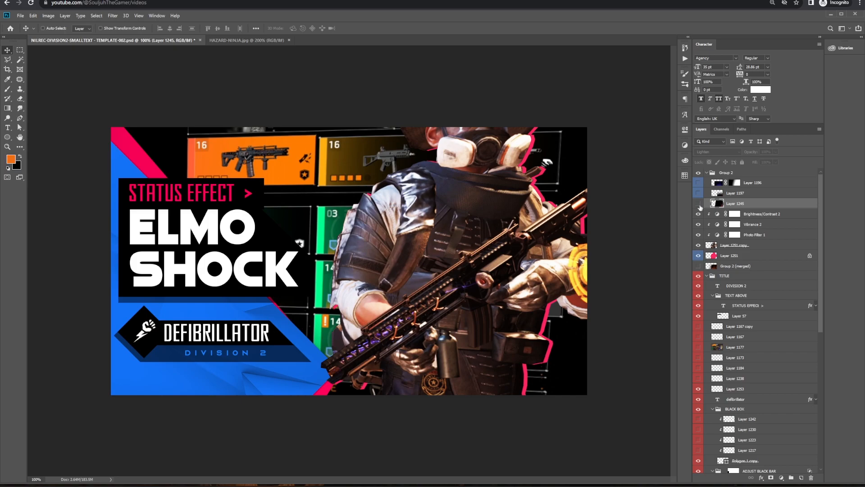
pyautogui.click(698, 193)
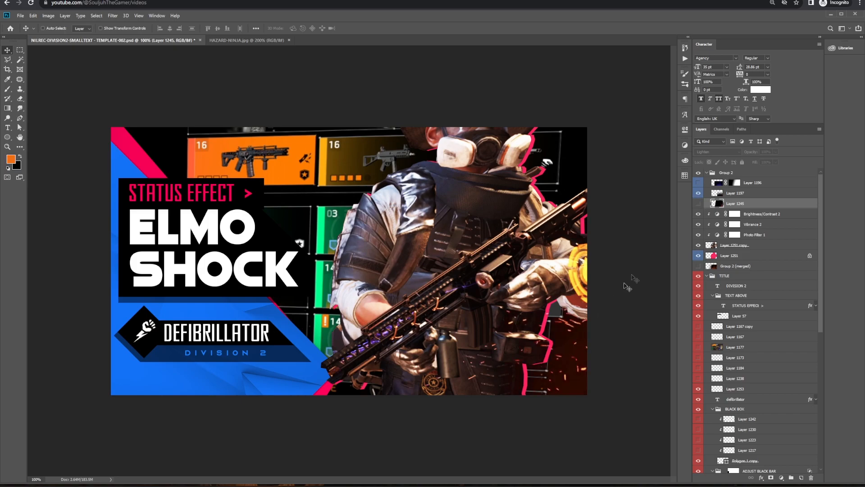
pyautogui.click(736, 195)
pyautogui.moveTo(561, 340); pyautogui.dragTo(539, 325)
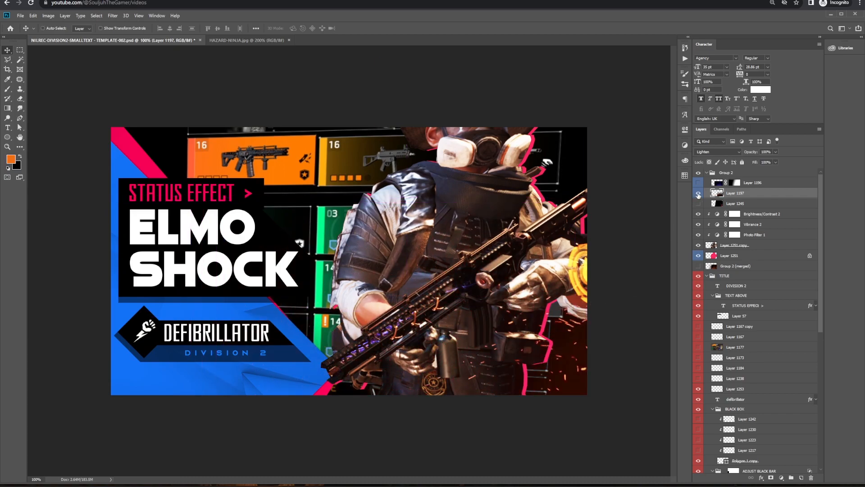
# - Hide the sparks on Layer 1197 and briefly preview the blue glow on Layer 1196 before hiding it
pyautogui.click(698, 193)
pyautogui.click(698, 182)
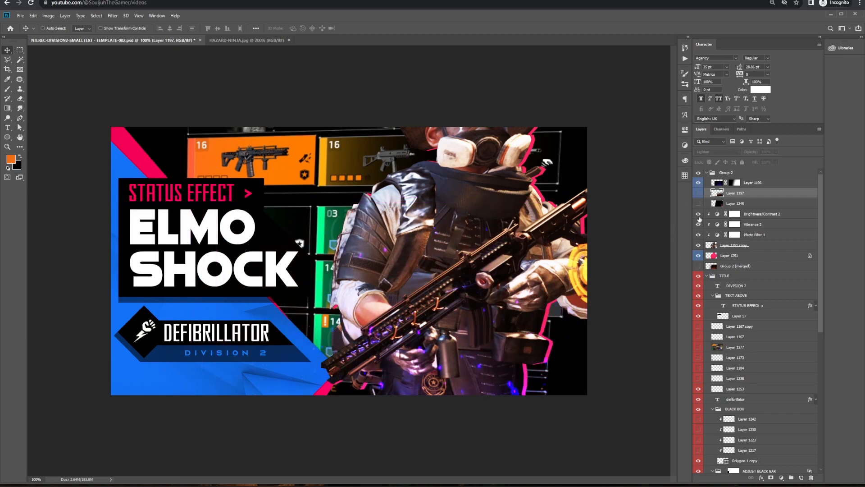
pyautogui.click(698, 182)
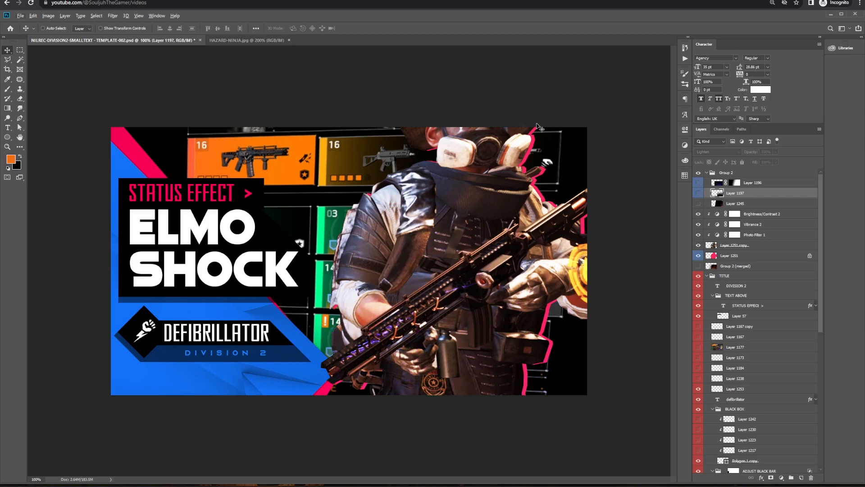
# - Return to HAZARD-NINJA.jpg and examine the orange shape around the Cavalier label and its purple corner accent
pyautogui.click(247, 40)
pyautogui.moveTo(237, 278); pyautogui.dragTo(515, 238)
pyautogui.hotkey('ctrl', '-')
pyautogui.moveTo(375, 288); pyautogui.dragTo(343, 361)
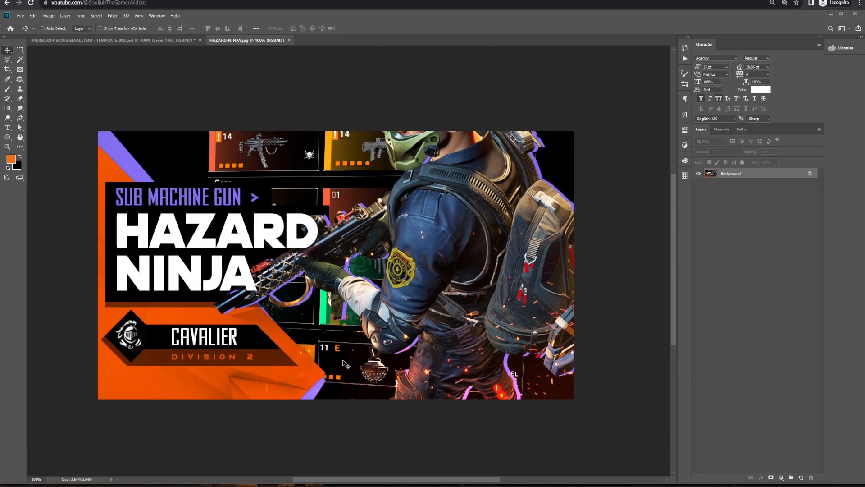
pyautogui.keyDown('ctrl'); pyautogui.click(305, 363); pyautogui.keyUp('ctrl')
pyautogui.moveTo(304, 362); pyautogui.dragTo(204, 374)
pyautogui.hscroll(-5, 436, 365)
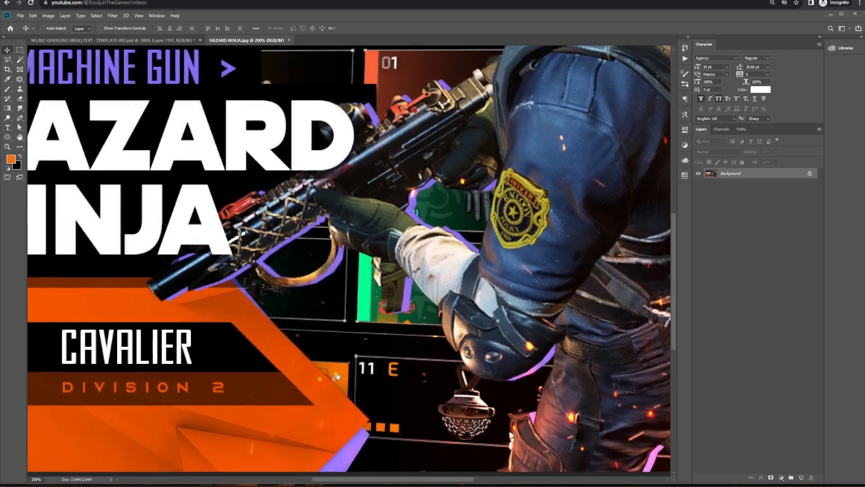
pyautogui.moveTo(316, 380); pyautogui.dragTo(372, 354)
pyautogui.moveTo(423, 320)
pyautogui.mouseDown()
pyautogui.moveTo(425, 337)
pyautogui.moveTo(400, 333)
pyautogui.moveTo(414, 372)
pyautogui.mouseUp()
# - Outline the purple accent at the orange shape's lower tip with the Polygonal Lasso, fill it with white, and deselect
pyautogui.hotkey('ctrl', '-')
pyautogui.scroll(1, 393, 330)
pyautogui.press('l')
pyautogui.press('d')
pyautogui.press('x')
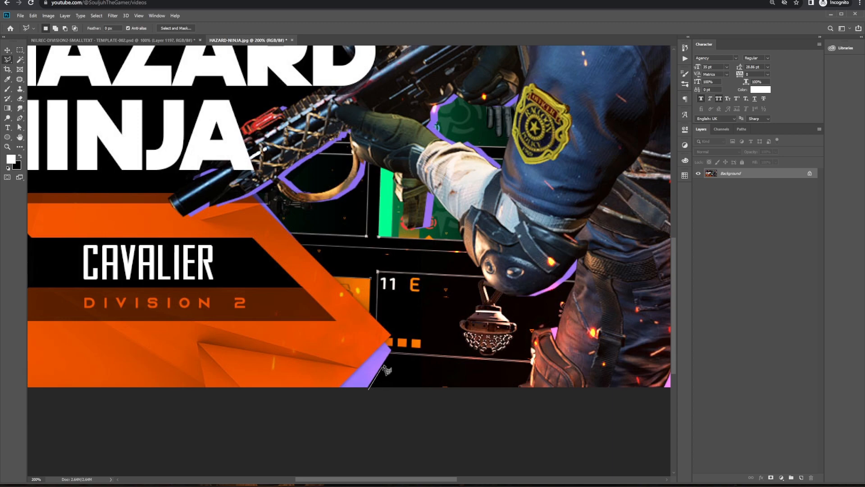
pyautogui.click(385, 341)
pyautogui.doubleClick(338, 388)
pyautogui.hotkey('alt', 'BackSpace')
pyautogui.hotkey('ctrl', 'd')
pyautogui.moveTo(406, 313); pyautogui.dragTo(460, 365)
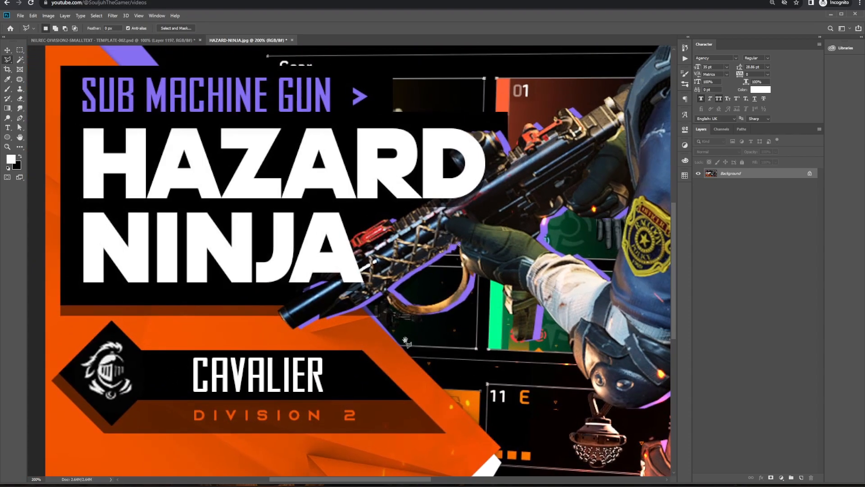
# - Outline the purple diagonal stripe along the orange shape's upper edge with the Polygonal Lasso, fill it with white, and deselect
pyautogui.moveTo(376, 305); pyautogui.dragTo(447, 410)
pyautogui.click(447, 419)
pyautogui.click(115, 68)
pyautogui.click(115, 97)
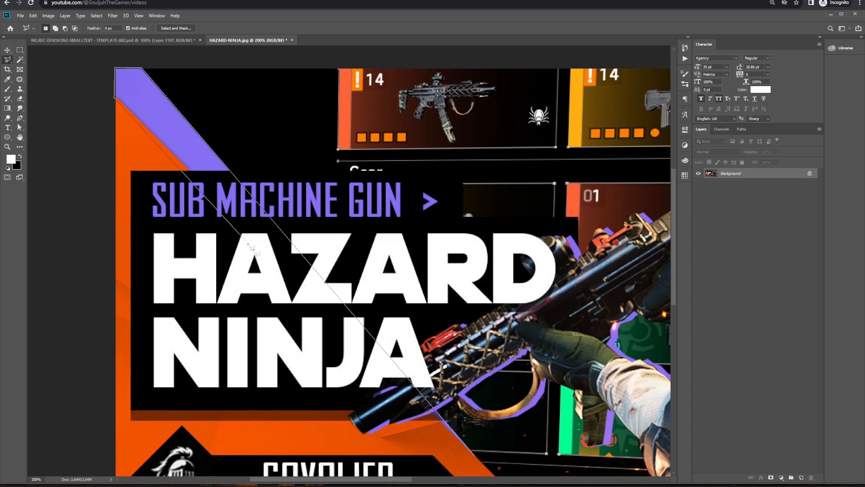
pyautogui.moveTo(300, 303); pyautogui.dragTo(276, 289)
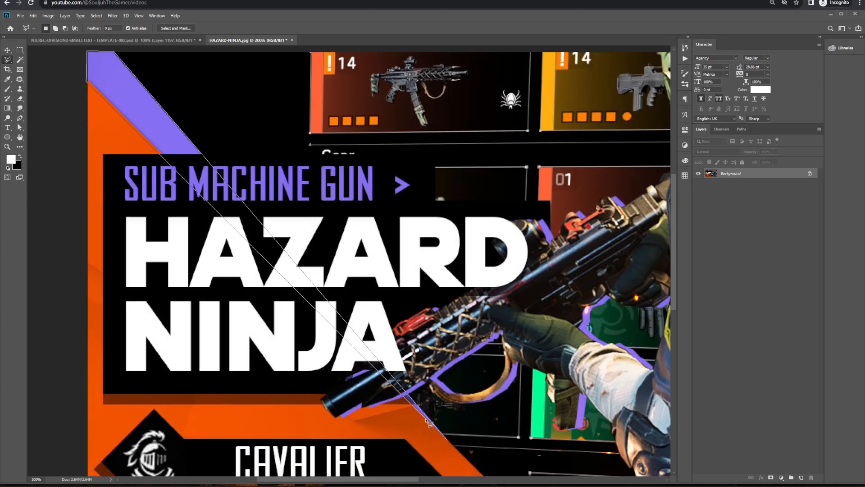
pyautogui.doubleClick(431, 426)
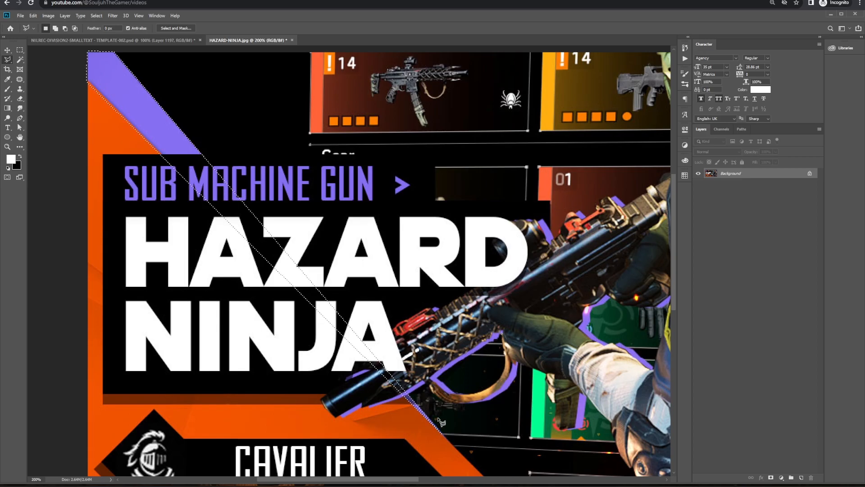
pyautogui.hotkey('alt', 'BackSpace')
pyautogui.hotkey('ctrl', 'd')
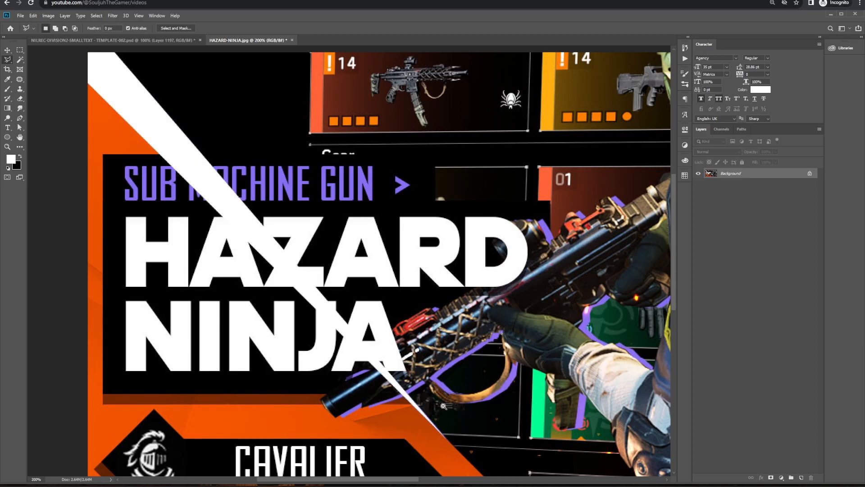
# - Select the CAVALIER text with a rectangular marquee, fill the area with black, and deselect
pyautogui.keyDown('alt'); pyautogui.click(444, 407); pyautogui.keyUp('alt')
pyautogui.moveTo(429, 388); pyautogui.dragTo(446, 393)
pyautogui.keyDown('ctrl'); pyautogui.click(343, 335); pyautogui.keyUp('ctrl')
pyautogui.moveTo(310, 334); pyautogui.dragTo(323, 336)
pyautogui.press('m')
pyautogui.moveTo(250, 284)
pyautogui.mouseDown()
pyautogui.moveTo(417, 315)
pyautogui.moveTo(400, 326)
pyautogui.mouseUp()
pyautogui.press('b')
pyautogui.press('x')
pyautogui.click(422, 319)
pyautogui.hotkey('ctrl', 'd')
# - Outline the knight emblem inside the black diamond with the Polygonal Lasso, fill it with black, and deselect
pyautogui.press('l')
pyautogui.click(218, 299)
pyautogui.click(179, 260)
pyautogui.click(135, 303)
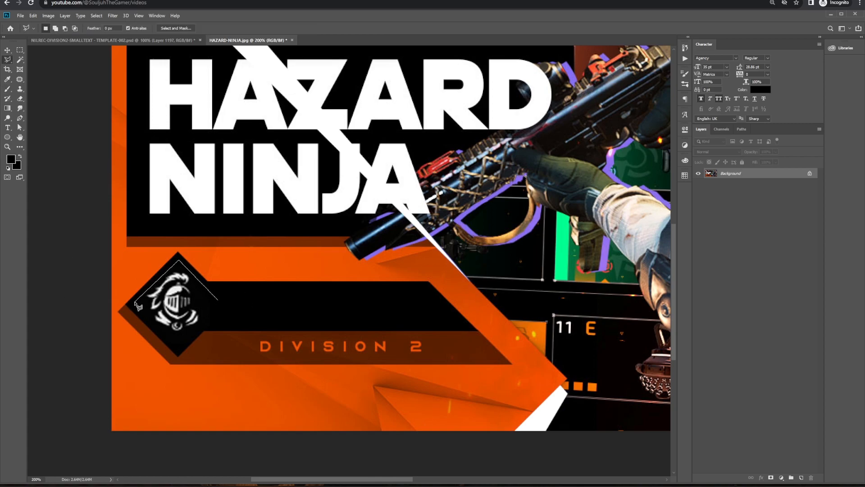
pyautogui.click(175, 344)
pyautogui.doubleClick(205, 325)
pyautogui.hotkey('alt', 'BackSpace')
pyautogui.hotkey('ctrl', 'd')
# - Reduce the Brush to a small size, sample nearby orange, and paint out the yellow sparks below the DIVISION 2 bar
pyautogui.keyDown('alt'); pyautogui.click(293, 312); pyautogui.keyUp('alt')
pyautogui.moveTo(322, 306); pyautogui.dragTo(303, 333)
pyautogui.keyDown('ctrl'); pyautogui.click(343, 310); pyautogui.keyUp('ctrl')
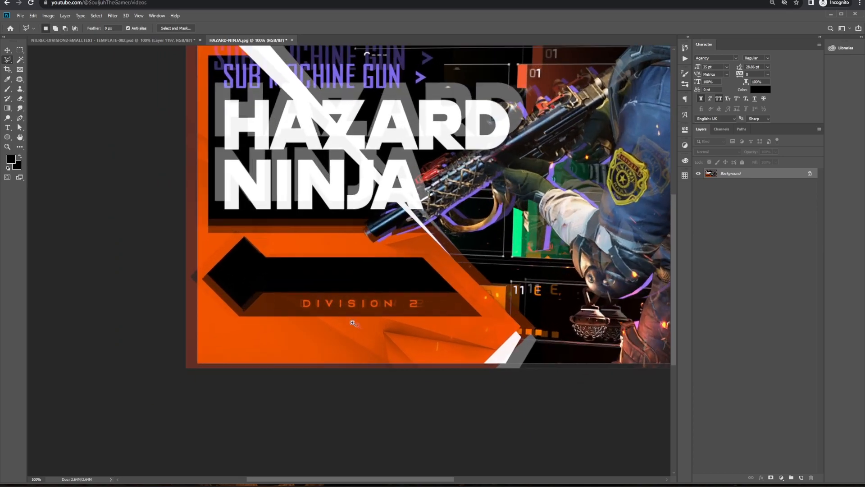
pyautogui.moveTo(477, 359); pyautogui.dragTo(450, 366)
pyautogui.press('b')
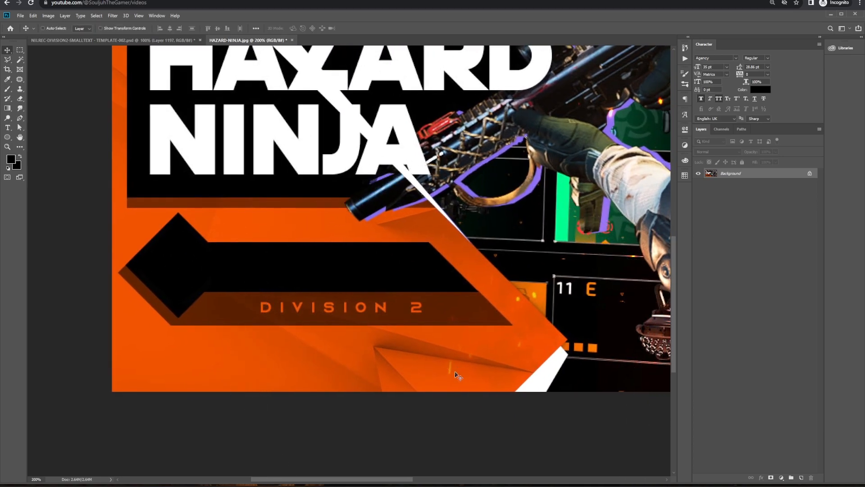
pyautogui.keyDown('ctrl'); pyautogui.click(479, 360); pyautogui.keyUp('ctrl')
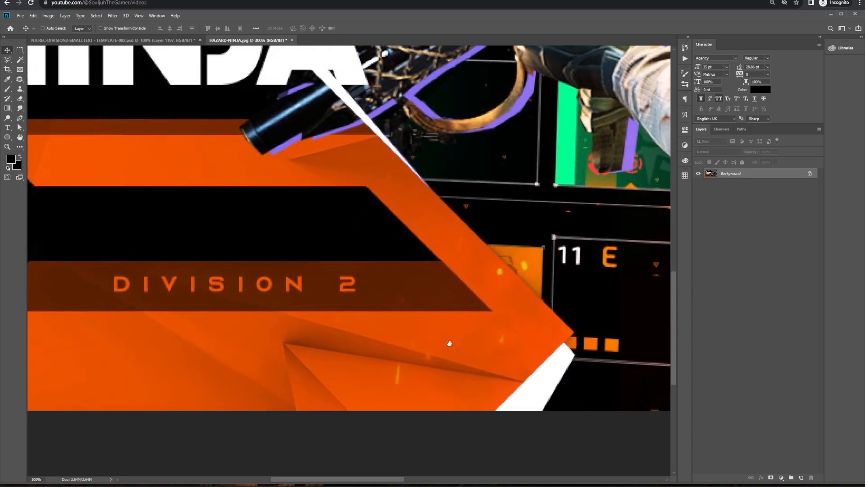
pyautogui.press('b')
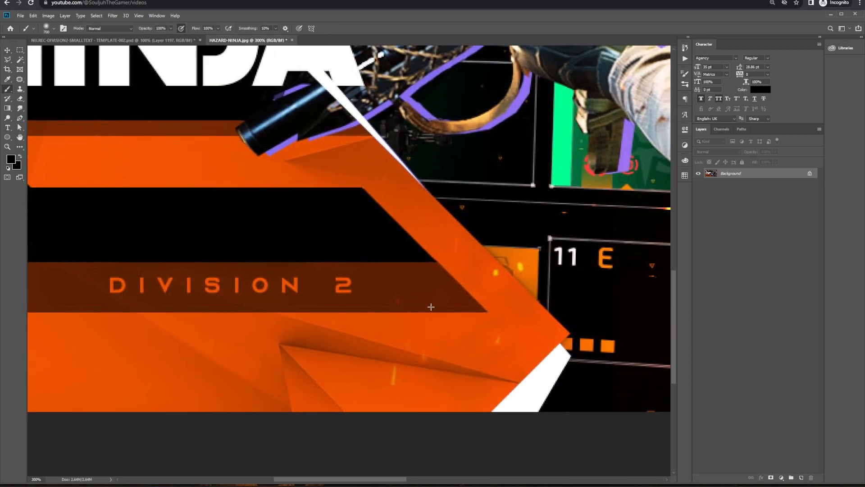
pyautogui.press('[')
pyautogui.press('[')
pyautogui.press('[')
pyautogui.press('[')
pyautogui.press('[')
pyautogui.press('[')
pyautogui.press('[')
pyautogui.press('[')
pyautogui.press('[')
pyautogui.press('[')
pyautogui.press('[')
pyautogui.press('[')
pyautogui.press('[')
pyautogui.press('[')
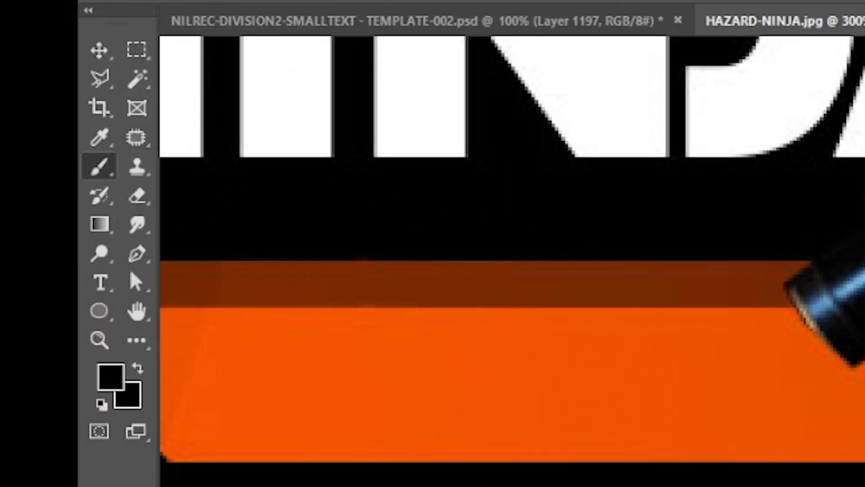
pyautogui.keyDown('alt'); pyautogui.click(396, 211); pyautogui.keyUp('alt')
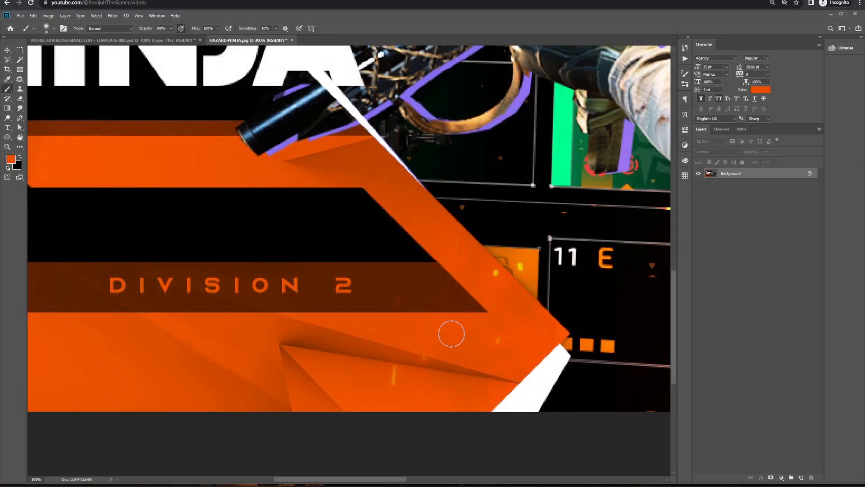
pyautogui.keyDown('alt'); pyautogui.click(471, 333); pyautogui.keyUp('alt')
pyautogui.moveTo(496, 340); pyautogui.dragTo(501, 340)
pyautogui.keyDown('alt'); pyautogui.click(416, 386); pyautogui.keyUp('alt')
pyautogui.moveTo(405, 384)
pyautogui.mouseDown()
pyautogui.moveTo(388, 380)
pyautogui.moveTo(398, 377)
pyautogui.mouseUp()
# - Sample matching orange tones and retouch the remaining sparks near the orange shape's diagonal edge and dark fold
pyautogui.keyDown('alt'); pyautogui.click(498, 328); pyautogui.keyUp('alt')
pyautogui.moveTo(487, 282); pyautogui.dragTo(492, 273)
pyautogui.keyDown('alt'); pyautogui.click(407, 356); pyautogui.keyUp('alt')
pyautogui.scroll(2, 426, 363)
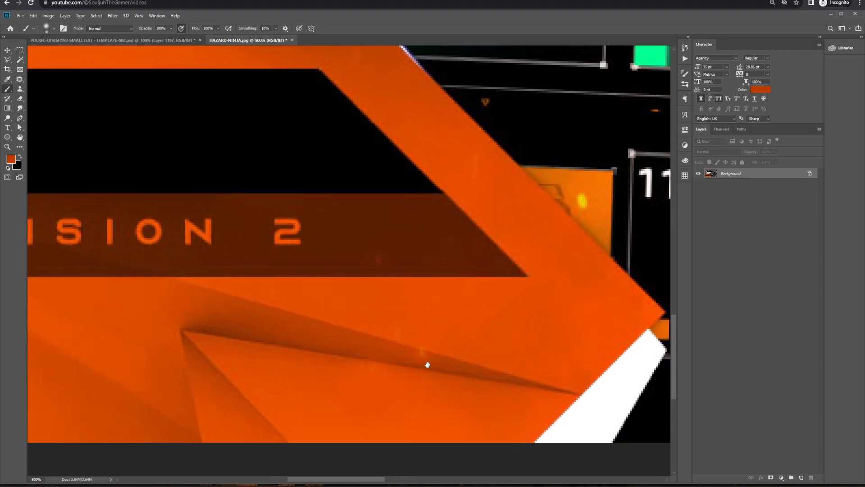
pyautogui.press('[')
pyautogui.press('[')
pyautogui.keyDown('alt'); pyautogui.click(427, 359); pyautogui.keyUp('alt')
pyautogui.hotkey('ctrl', '0')
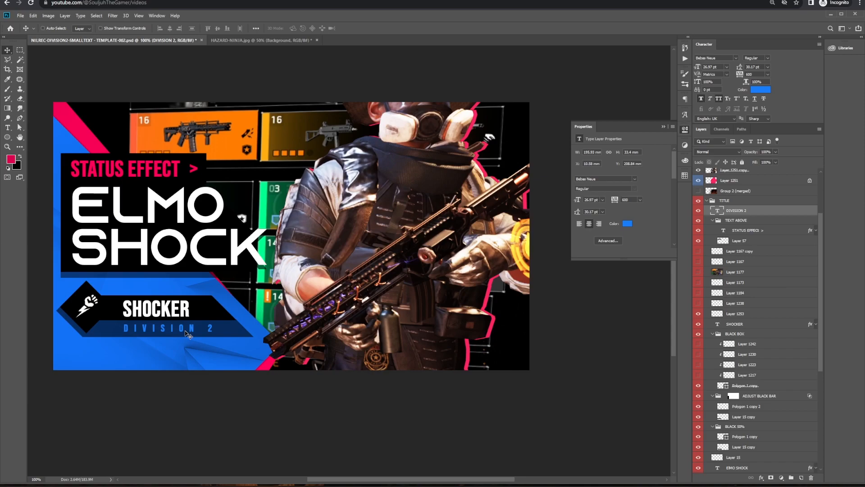
# - In the Elmo Shock template, turn off Faux Bold for the STATUS EFFECT and SHOCKER text, keeping the other text styles
pyautogui.keyDown('ctrl'); pyautogui.click(165, 171); pyautogui.keyUp('ctrl')
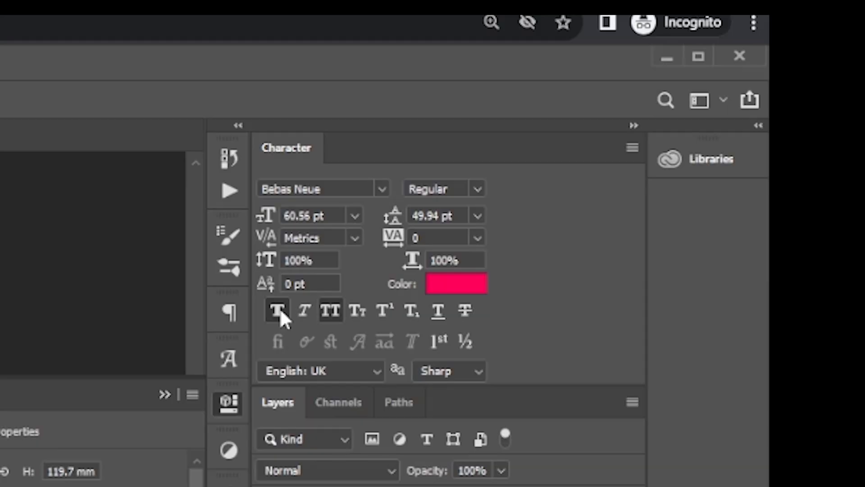
pyautogui.click(278, 311)
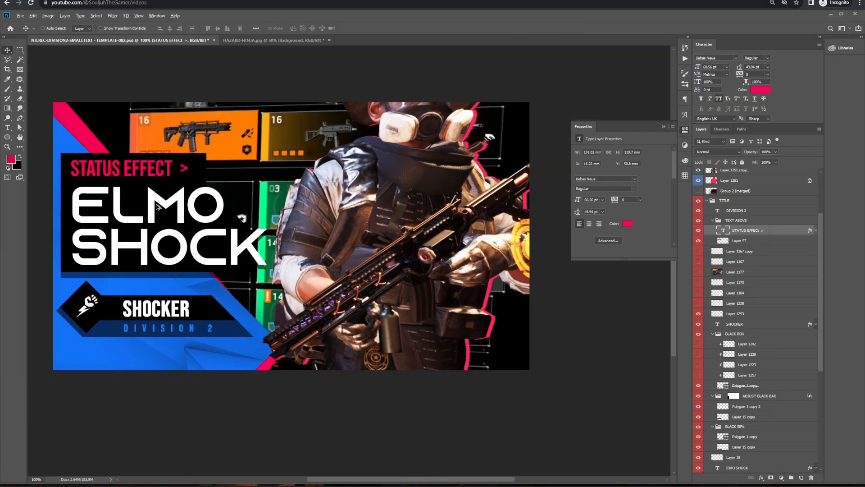
pyautogui.keyDown('ctrl'); pyautogui.click(159, 208); pyautogui.keyUp('ctrl')
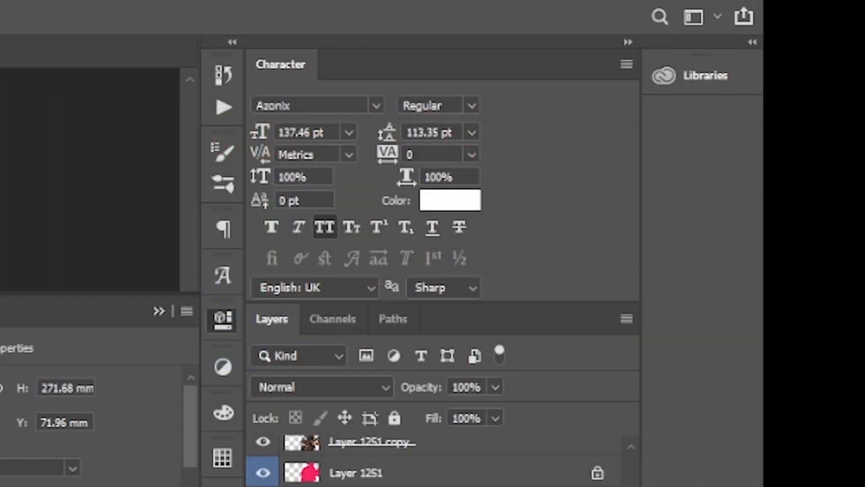
pyautogui.keyDown('ctrl'); pyautogui.click(165, 313); pyautogui.keyUp('ctrl')
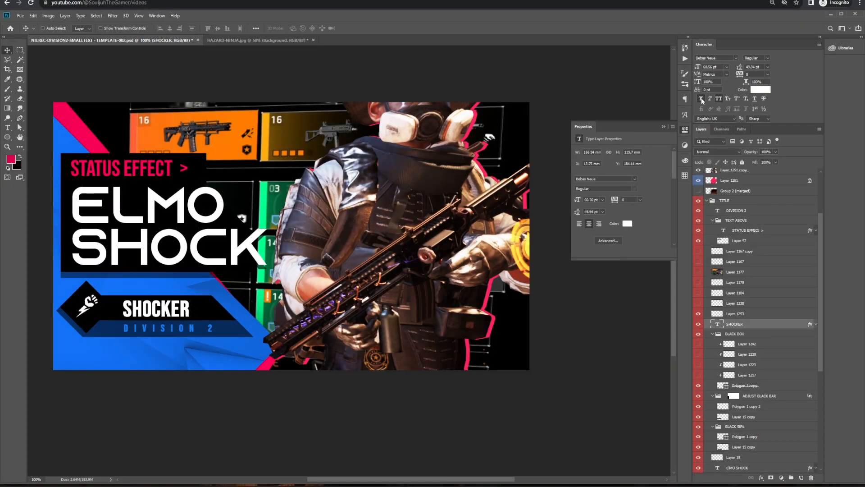
pyautogui.click(701, 98)
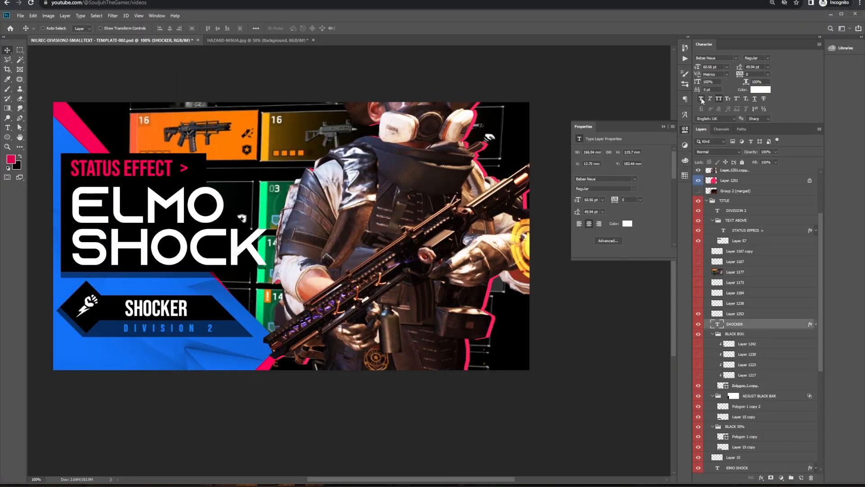
pyautogui.keyDown('ctrl'); pyautogui.click(189, 333); pyautogui.keyUp('ctrl')
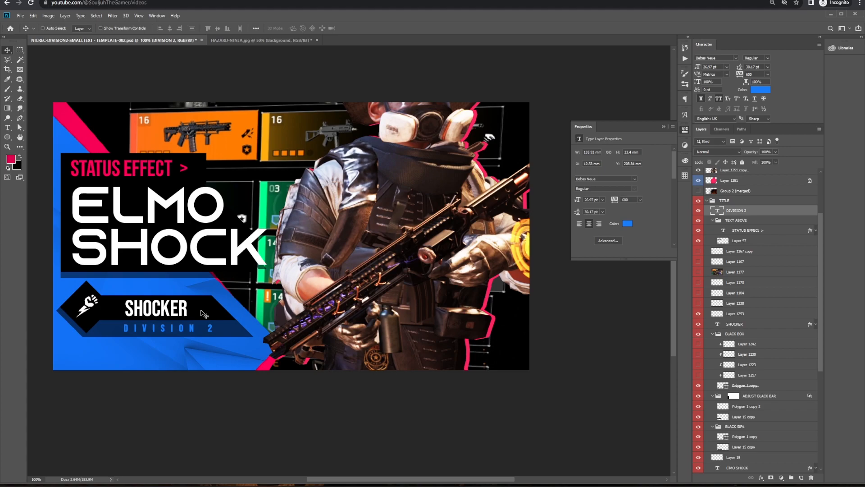
# - Try retyping the ELMO SHOCK title text and undo the edit
pyautogui.keyDown('ctrl'); pyautogui.click(182, 255); pyautogui.keyUp('ctrl')
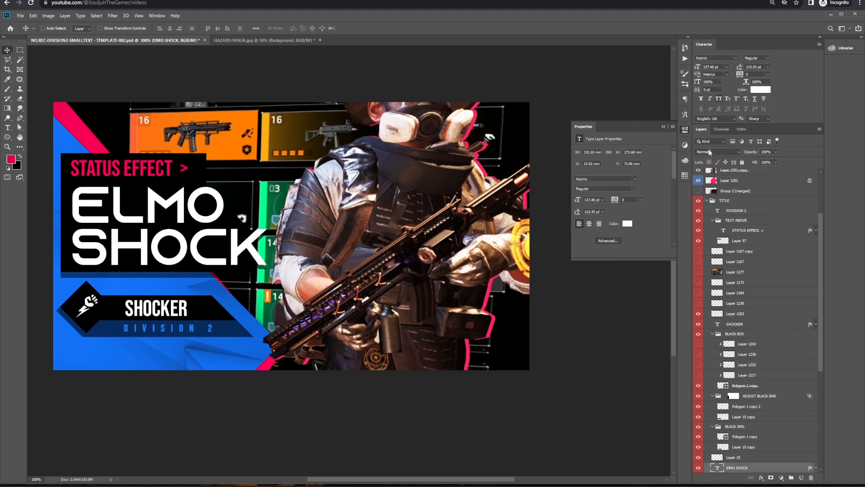
pyautogui.doubleClick(718, 471)
pyautogui.click(600, 402)
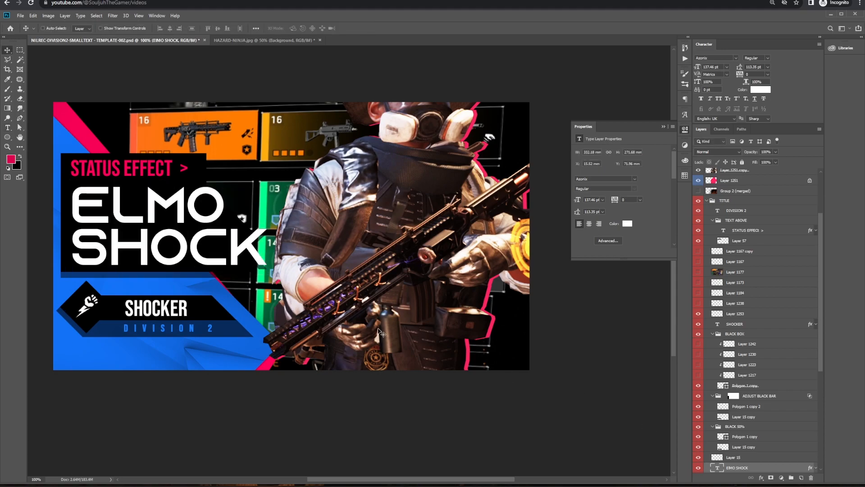
pyautogui.doubleClick(720, 470)
pyautogui.write('elm')
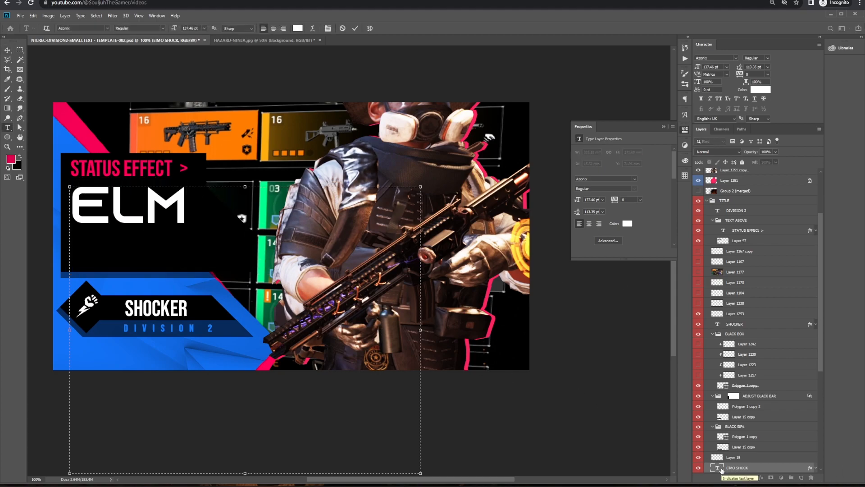
pyautogui.hotkey('ctrl', 'Return')
pyautogui.hotkey('ctrl', 'z')
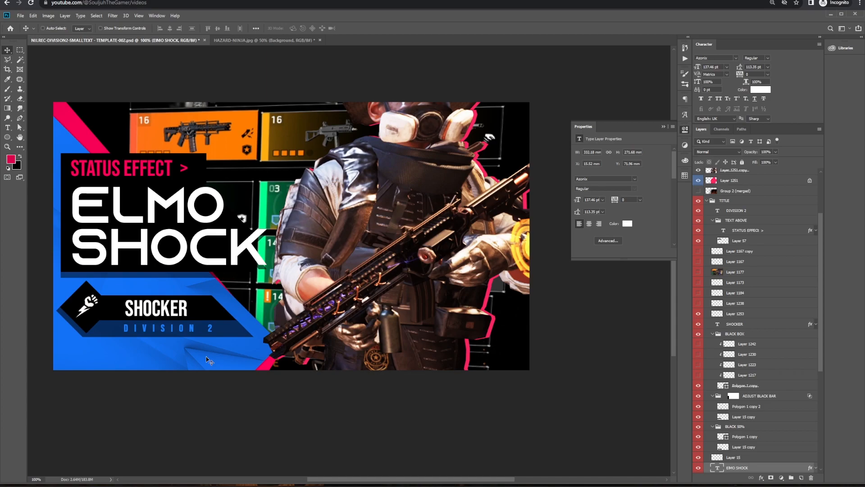
# - Select the ThinkstockPhotos-636803414 texture layer above the blue shape and compare the shape with the texture hidden and shown
pyautogui.keyDown('ctrl'); pyautogui.click(149, 363); pyautogui.keyUp('ctrl')
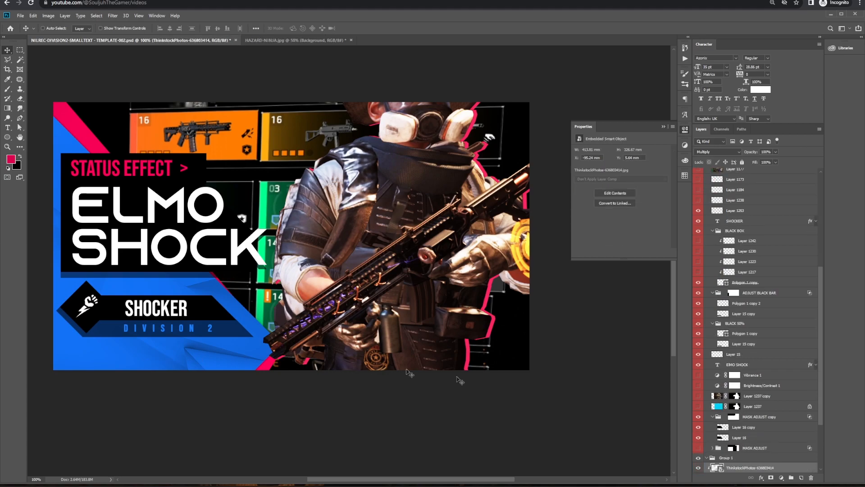
pyautogui.keyDown('ctrl'); pyautogui.click(237, 362); pyautogui.keyUp('ctrl')
pyautogui.moveTo(238, 362); pyautogui.dragTo(331, 386)
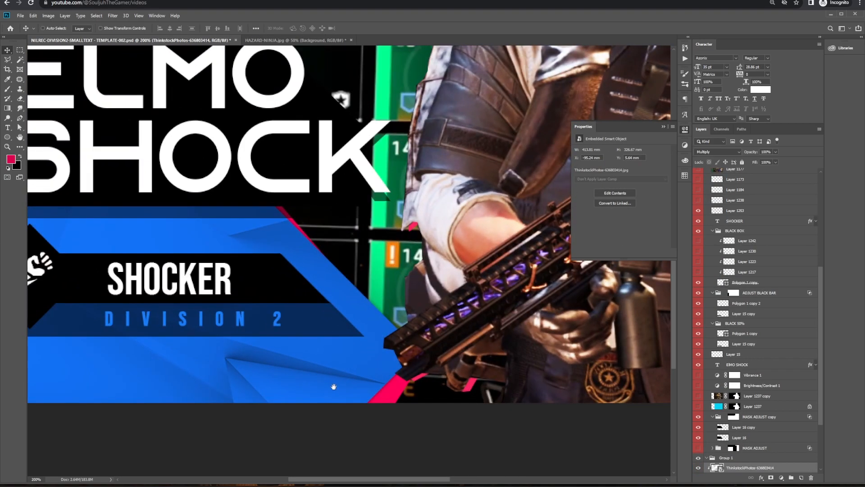
pyautogui.scroll(-2, 703, 436)
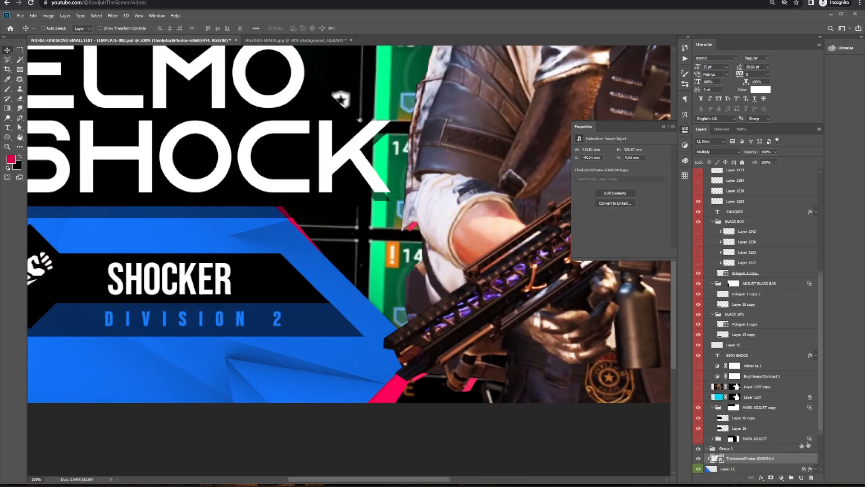
pyautogui.click(697, 431)
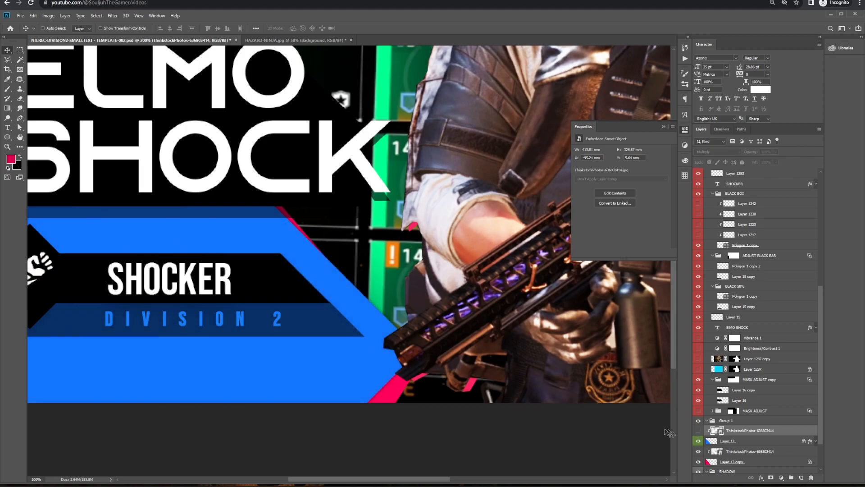
pyautogui.click(698, 431)
# - Hide the ThinkstockPhotos-636803414 texture so that the blue shape is plain
pyautogui.keyDown('alt'); pyautogui.click(321, 325); pyautogui.keyUp('alt')
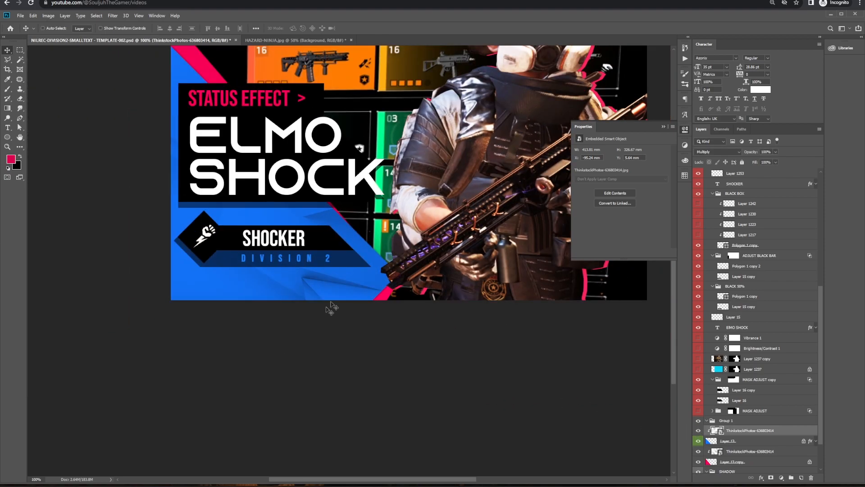
pyautogui.moveTo(344, 289); pyautogui.dragTo(345, 289)
pyautogui.click(698, 430)
pyautogui.moveTo(315, 294); pyautogui.dragTo(286, 319)
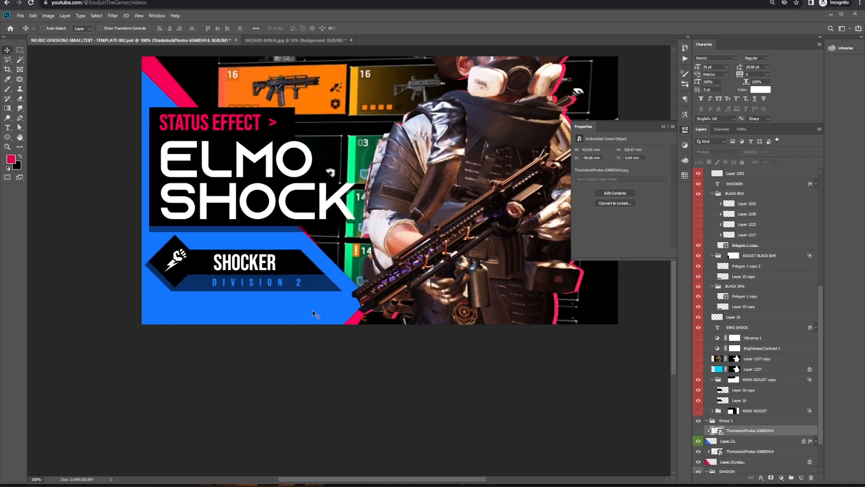
# - On a new layer, outline a curved area over the lower blue shape with the Pen, brush soft black shading inside, and deselect
pyautogui.press('p')
pyautogui.click(345, 341)
pyautogui.moveTo(233, 253); pyautogui.dragTo(84, 292)
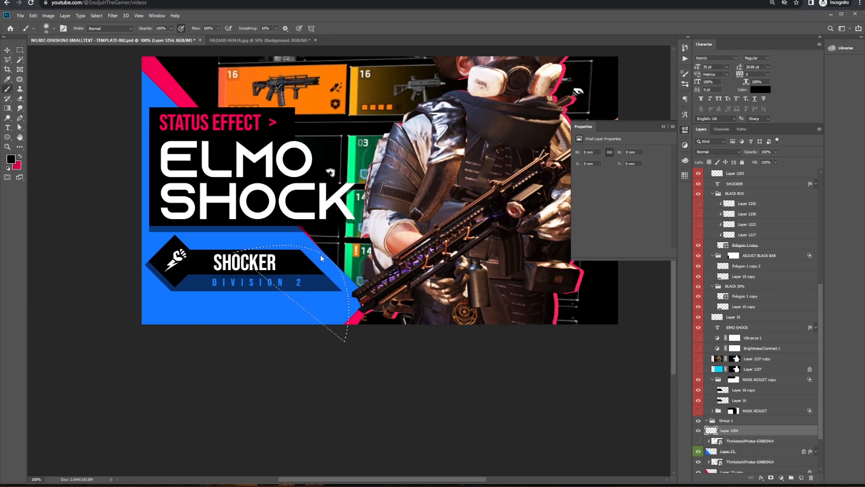
pyautogui.rightClick(316, 263)
pyautogui.moveTo(311, 222)
pyautogui.mouseDown()
pyautogui.moveTo(381, 287)
pyautogui.moveTo(310, 325)
pyautogui.moveTo(339, 343)
pyautogui.moveTo(335, 326)
pyautogui.mouseUp()
pyautogui.hotkey('ctrl', 'd')
# - Set the curved shading on Layer 1254 to 20% opacity and check it by toggling its visibility
pyautogui.press('v')
pyautogui.press('2')
pyautogui.scroll(1, 333, 325)
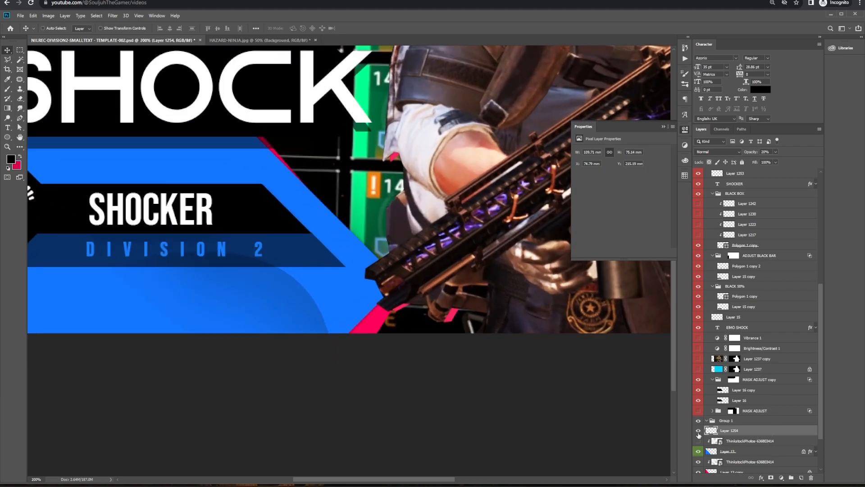
pyautogui.click(698, 431)
pyautogui.click(699, 432)
# - Duplicate the curved shading layer, squash the copy to about 38% height, and shift it sideways across the blue shape
pyautogui.hotkey('ctrl', 'j')
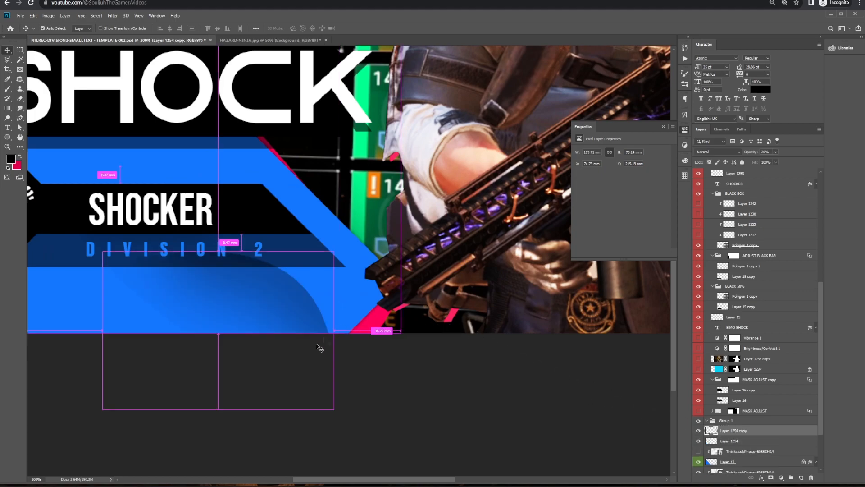
pyautogui.hotkey('ctrl', 't')
pyautogui.moveTo(219, 410); pyautogui.dragTo(271, 311)
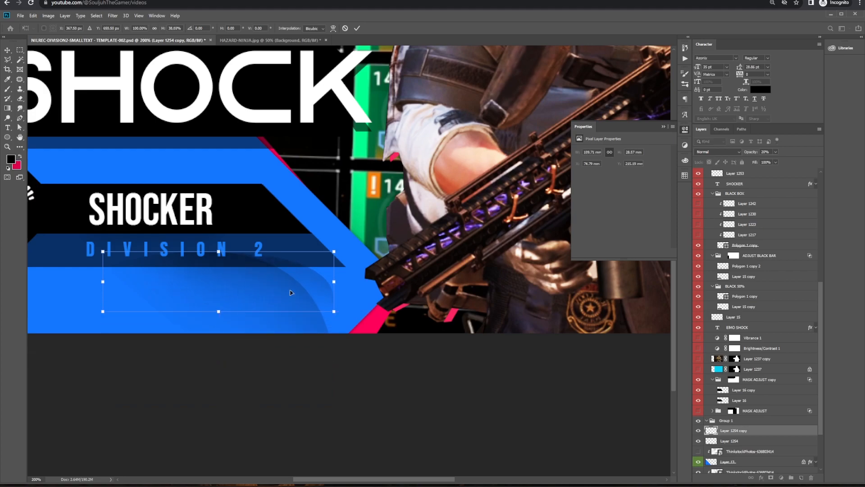
pyautogui.press('Return')
# - Delete both curved shading layers, Layer 1254 and Layer 1254 copy
pyautogui.hotkey('ctrl', '-')
pyautogui.moveTo(338, 321); pyautogui.dragTo(331, 312)
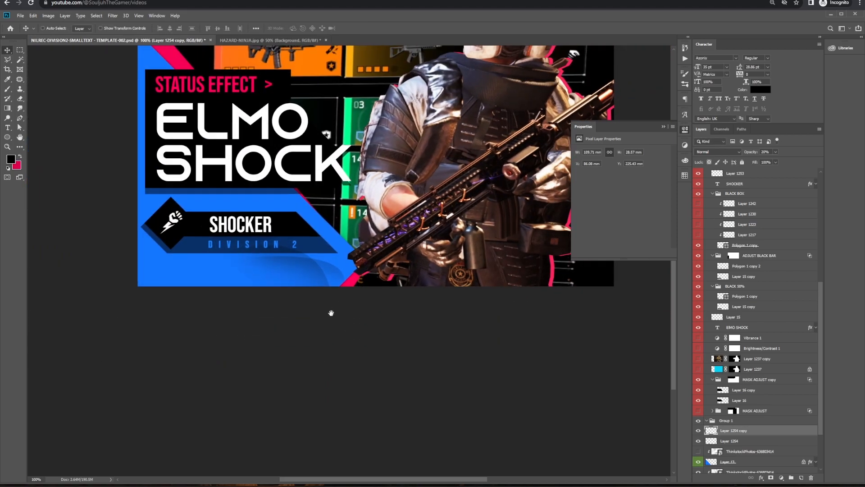
pyautogui.keyDown('shift'); pyautogui.click(739, 441); pyautogui.keyUp('shift')
pyautogui.press('Delete')
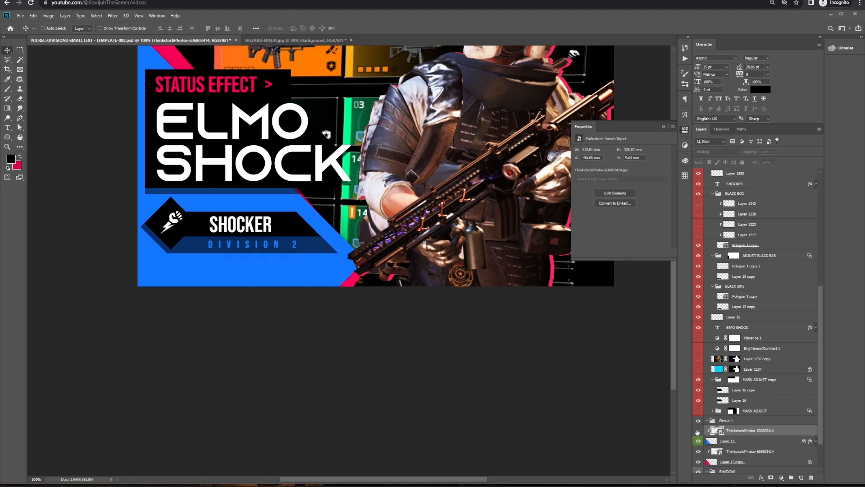
# - Toggle the texture clipped to the blue shape and hide the character layers, Layer 1251 copy and Layer 1251
pyautogui.click(697, 431)
pyautogui.click(698, 431)
pyautogui.moveTo(426, 315); pyautogui.dragTo(339, 376)
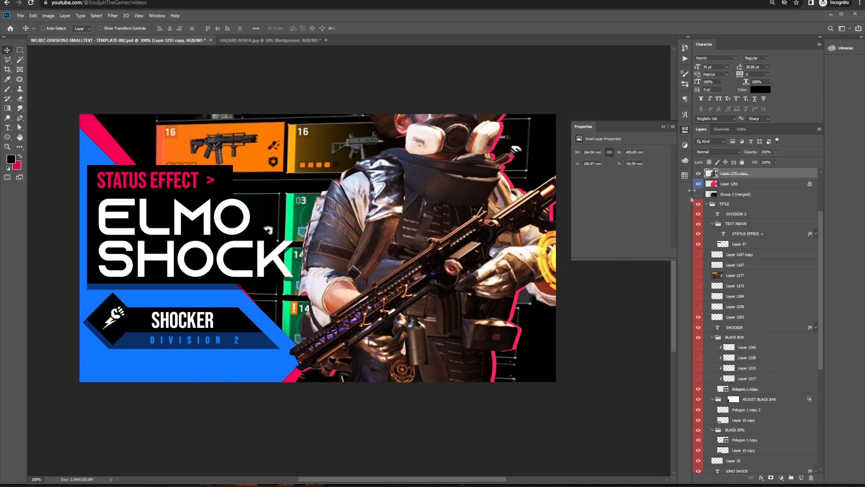
pyautogui.click(697, 173)
pyautogui.click(697, 183)
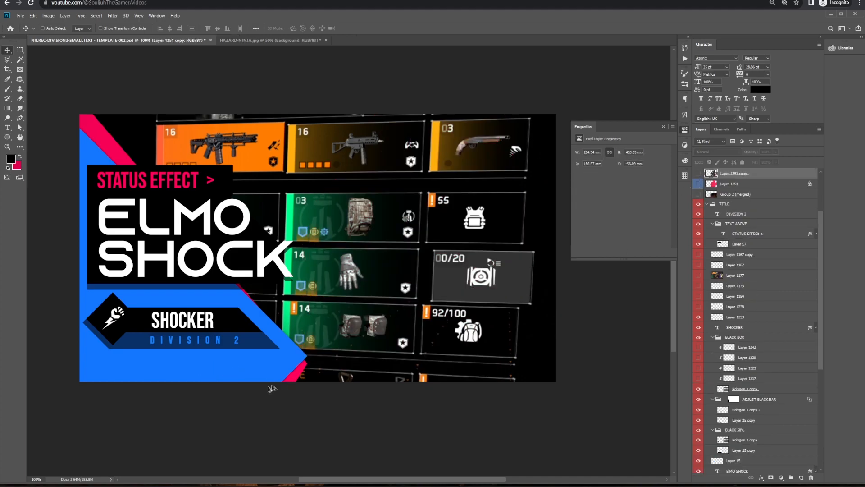
# - Delete the two ThinkstockPhotos texture layers clipped to the blue Layer 13 and the pink Layer 13 copy
pyautogui.keyDown('ctrl'); pyautogui.click(298, 381); pyautogui.keyUp('ctrl')
pyautogui.scroll(-3, 740, 423)
pyautogui.press('Delete')
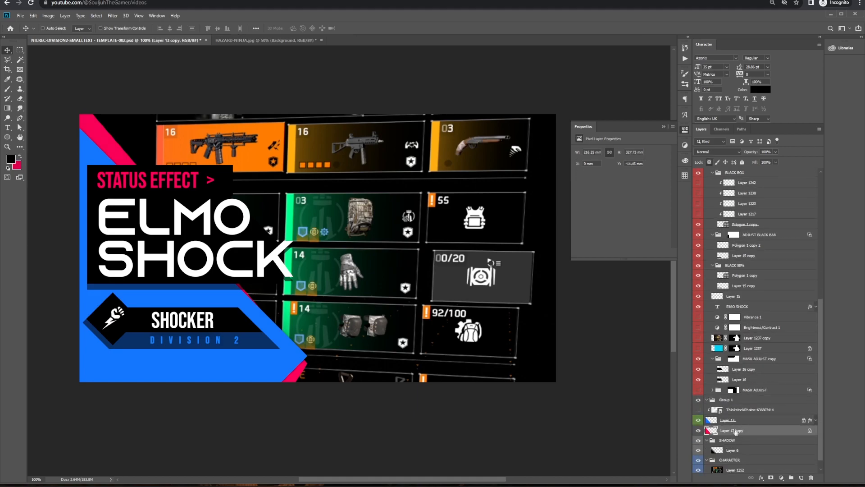
pyautogui.click(731, 411)
pyautogui.press('Delete')
pyautogui.click(735, 421)
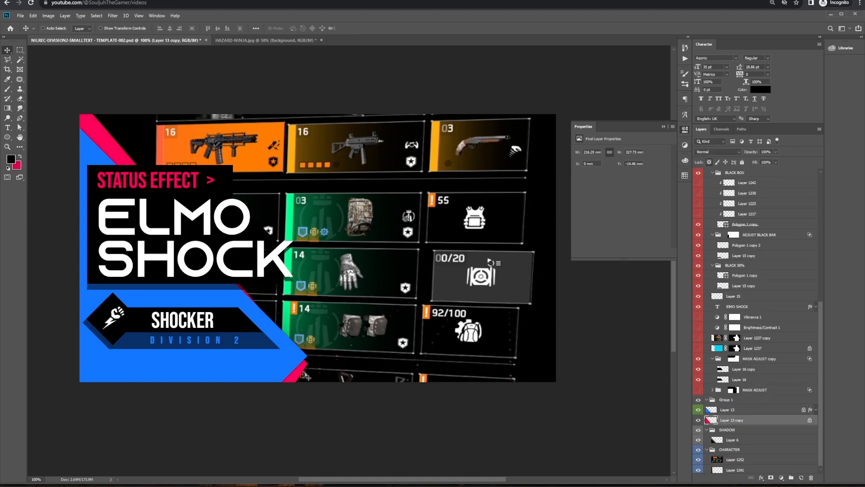
# - Hide the blue Layer 13 and pink Layer 13 copy, and sample the shape's blue as the foreground colour
pyautogui.keyDown('ctrl'); pyautogui.click(254, 381); pyautogui.keyUp('ctrl')
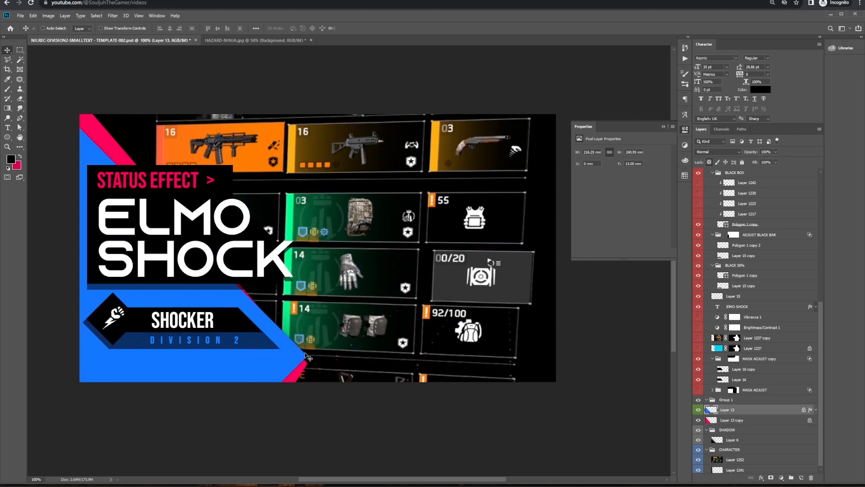
pyautogui.click(699, 420)
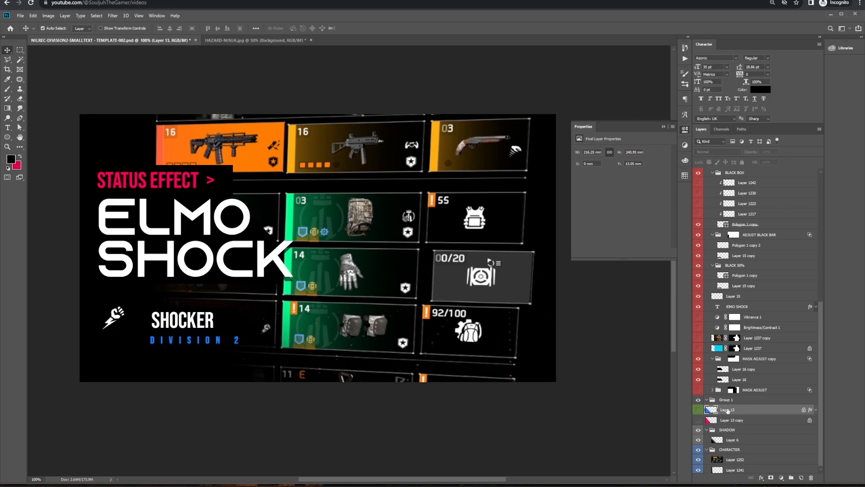
pyautogui.click(698, 412)
pyautogui.press('b')
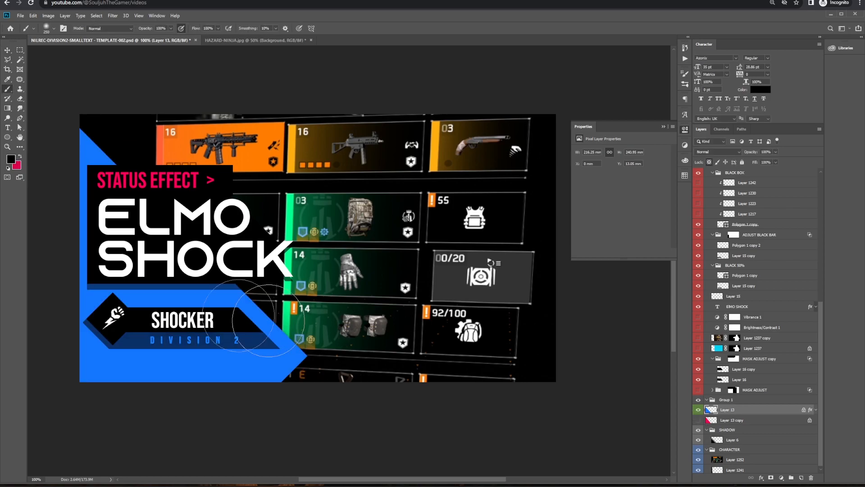
pyautogui.click(698, 411)
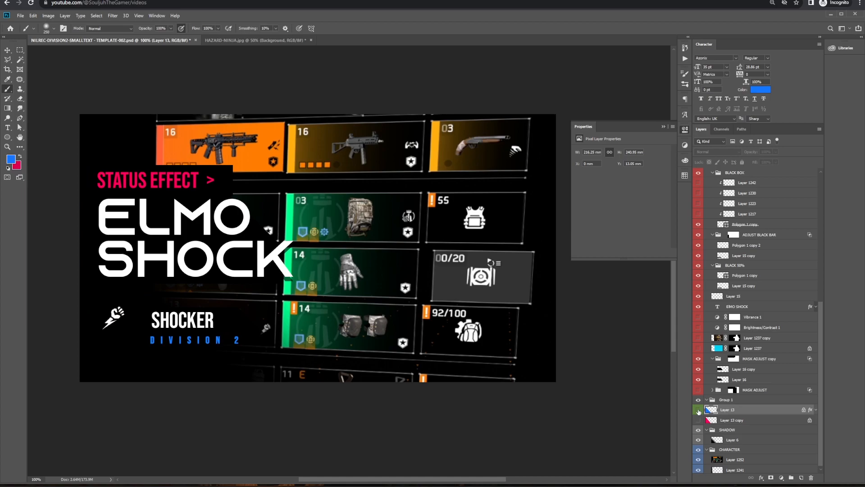
# - Outline a large right-pointing arrow behind the title with the Polygonal Lasso, extending past the canvas's left, upper and lower edges
pyautogui.press('l')
pyautogui.click(165, 400)
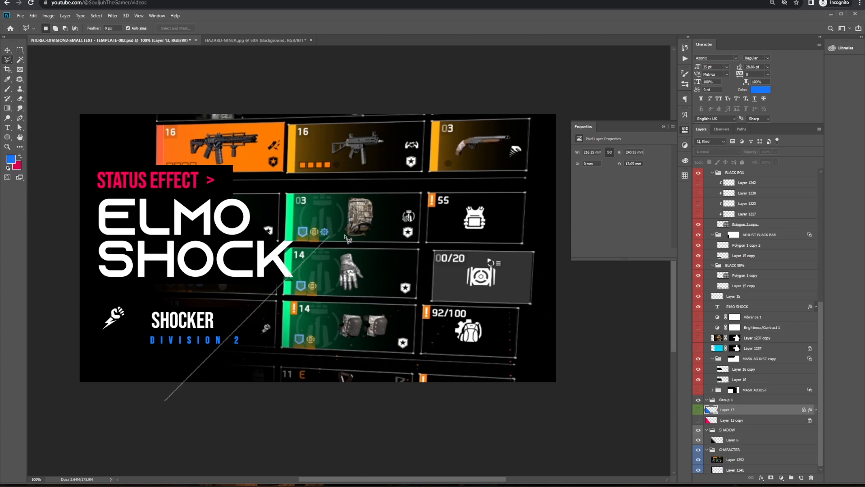
pyautogui.click(298, 266)
pyautogui.click(130, 94)
pyautogui.click(53, 94)
pyautogui.click(52, 399)
pyautogui.doubleClick(119, 402)
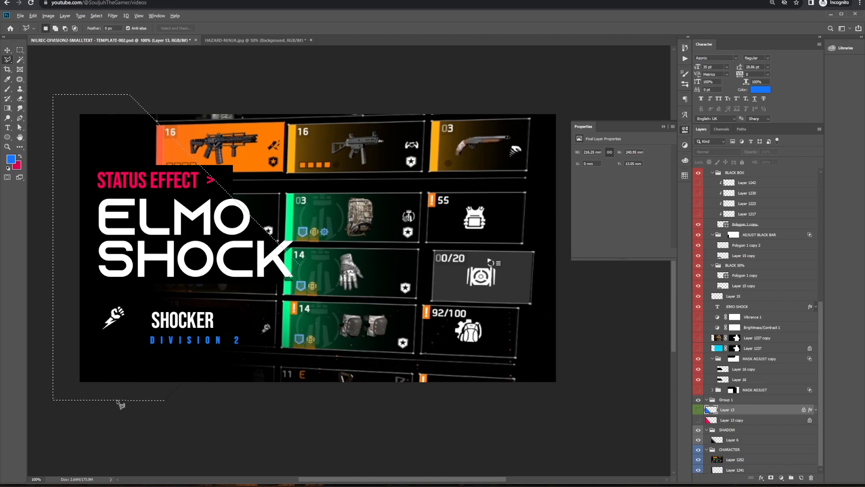
# - Fill the arrow selection with the sampled blue on a new layer and deselect
pyautogui.hotkey('alt', 'BackSpace')
pyautogui.press('Return')
pyautogui.hotkey('ctrl', 'shift', 'alt', 'n')
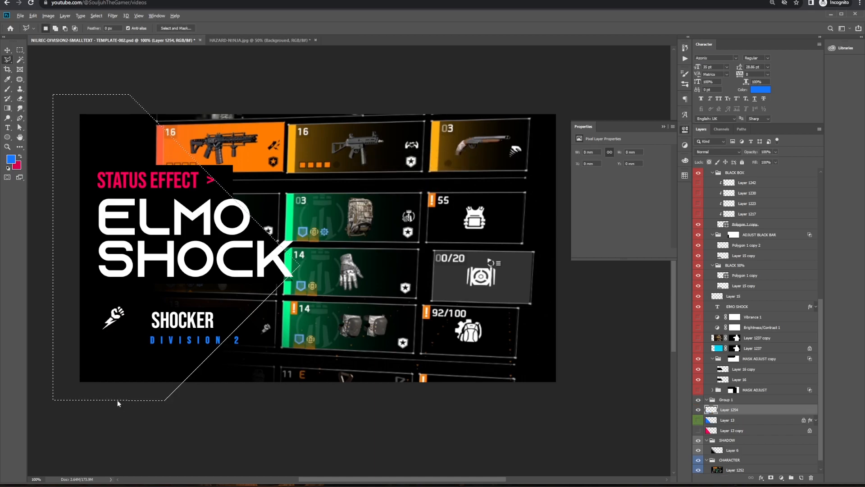
pyautogui.hotkey('alt', 'BackSpace')
pyautogui.press('v')
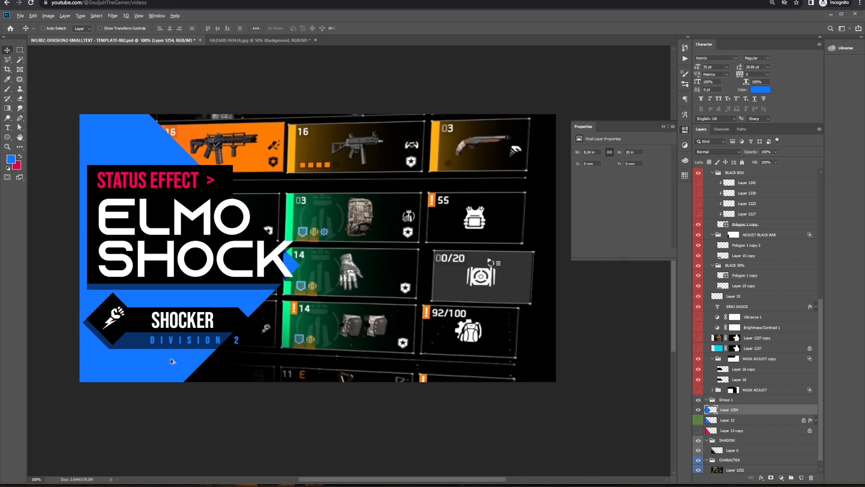
# - Centre the blue arrow on the canvas and clear the selection
pyautogui.moveTo(131, 368); pyautogui.dragTo(139, 368)
pyautogui.hotkey('ctrl', 'a')
pyautogui.click(169, 28)
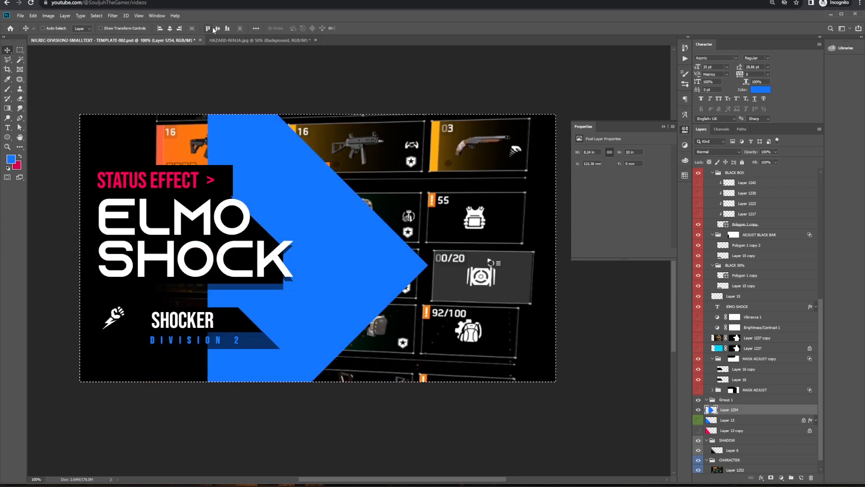
pyautogui.hotkey('ctrl', 'd')
# - Delete the upper half of the blue arrow above its tip using a rectangular selection
pyautogui.press('m')
pyautogui.moveTo(440, 262); pyautogui.dragTo(101, 77)
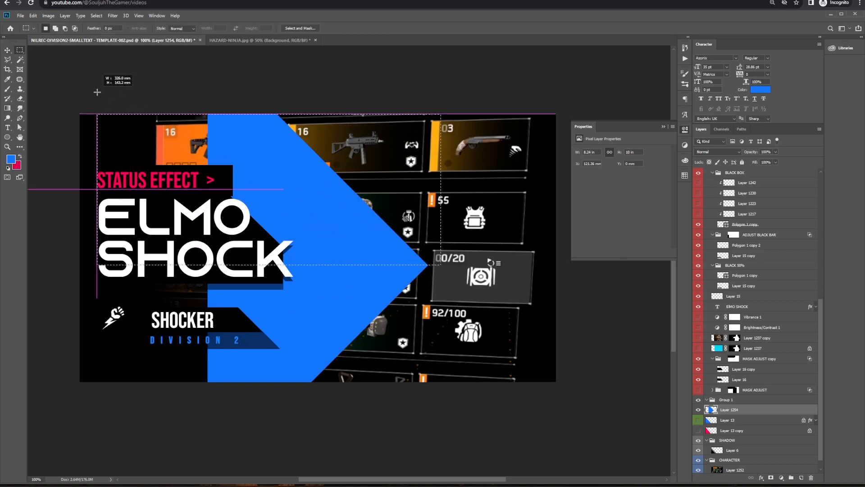
pyautogui.press('Delete')
pyautogui.hotkey('ctrl', 'd')
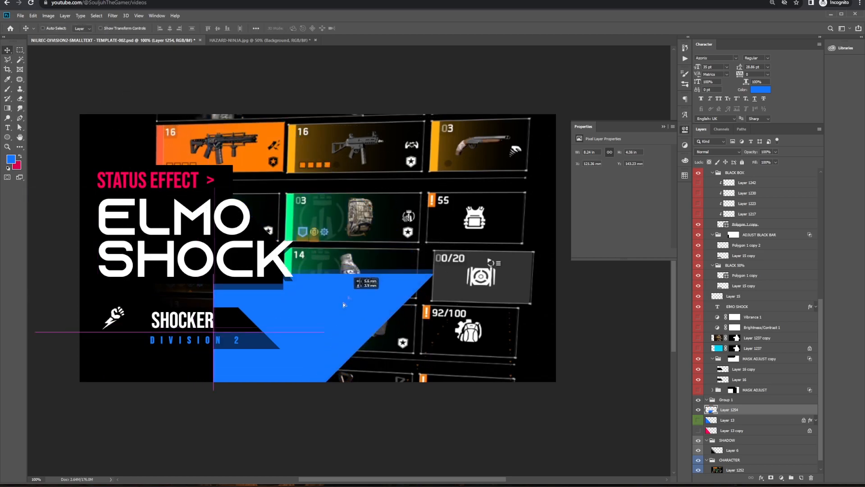
# - Duplicate the remaining half arrow, flip the copy vertically, and move it above the original to form a symmetrical arrow
pyautogui.hotkey('ctrl', 't')
pyautogui.press('Return')
pyautogui.moveTo(355, 266); pyautogui.dragTo(356, 267)
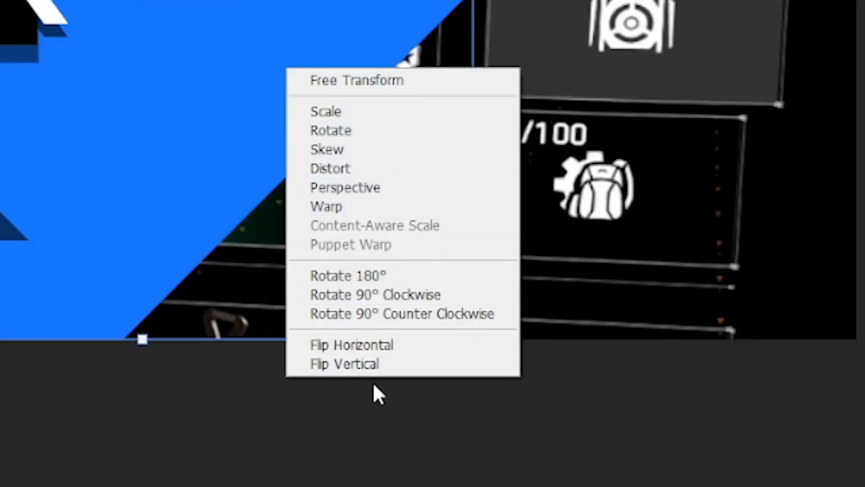
pyautogui.click(374, 364)
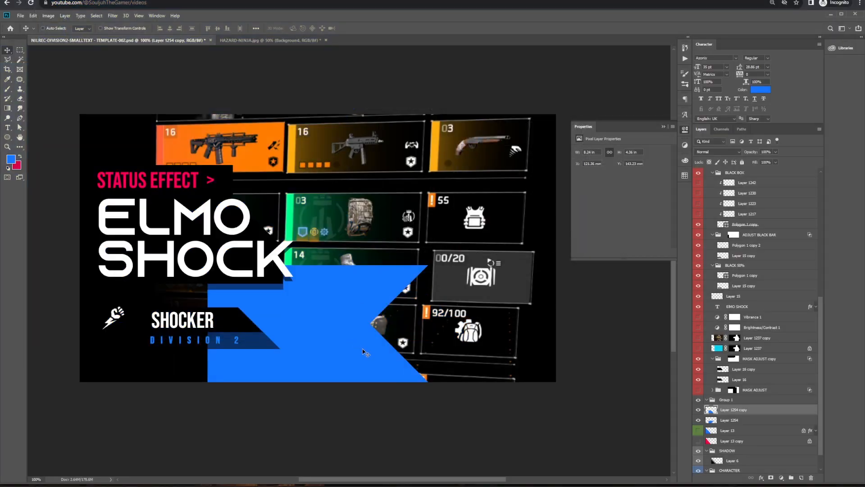
pyautogui.moveTo(364, 352); pyautogui.dragTo(383, 292)
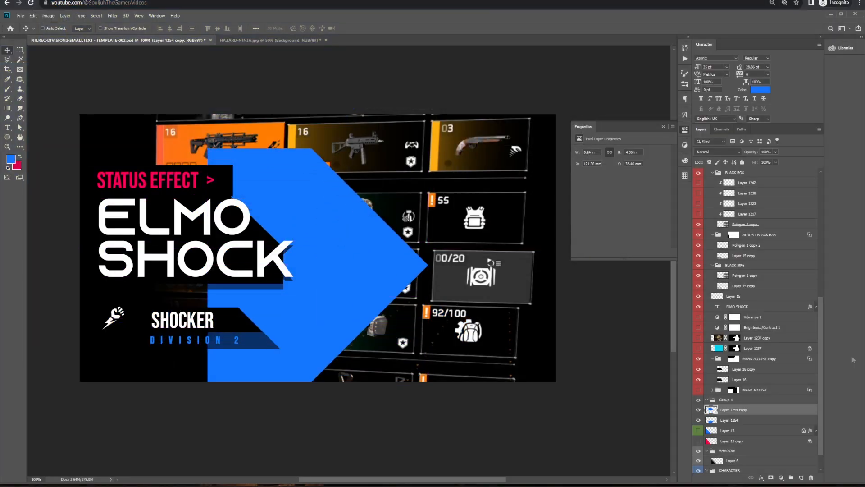
# - Merge the two arrow halves, centre the shape vertically on the canvas, and move it to the canvas's left edge
pyautogui.keyDown('shift'); pyautogui.click(739, 421); pyautogui.keyUp('shift')
pyautogui.hotkey('ctrl', 'e')
pyautogui.hotkey('ctrl', 'a')
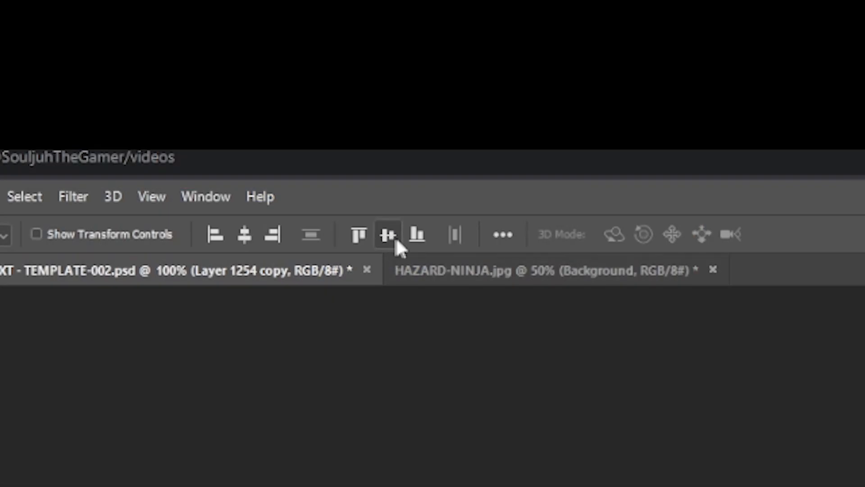
pyautogui.click(388, 234)
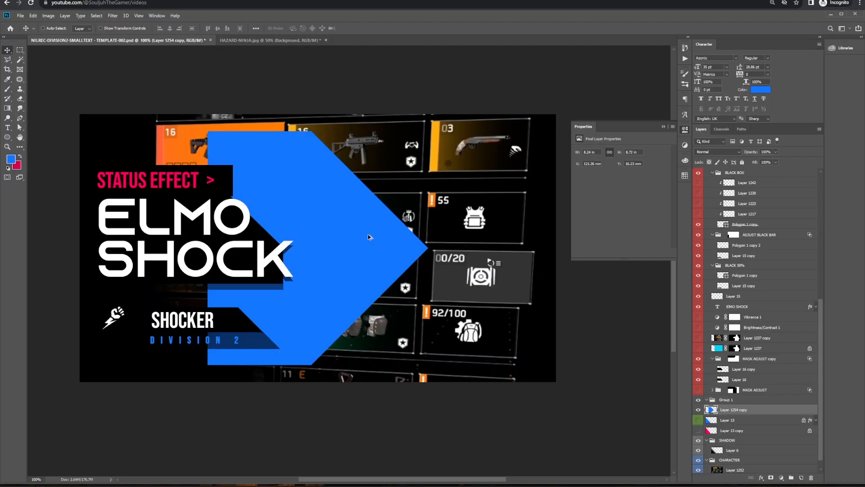
pyautogui.moveTo(368, 236); pyautogui.dragTo(252, 255)
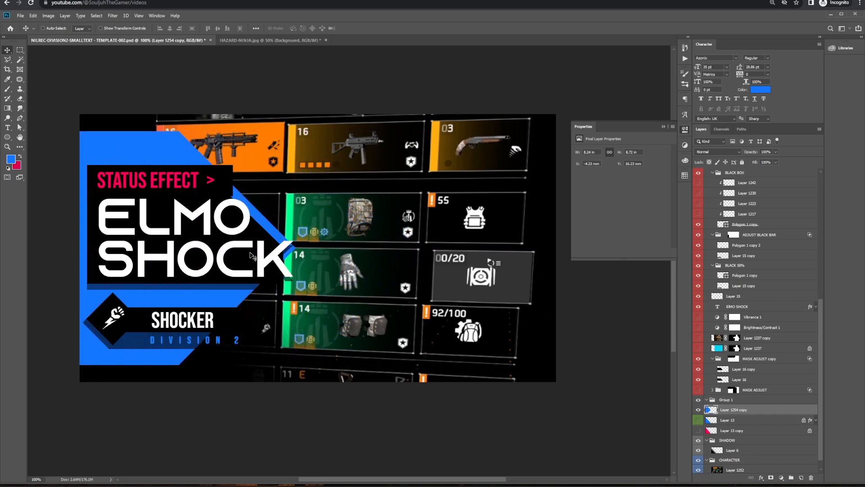
# - Duplicate the blue arrow layer, lock the lower copy's transparent pixels, and fill that copy with white
pyautogui.hotkey('ctrl', 'j')
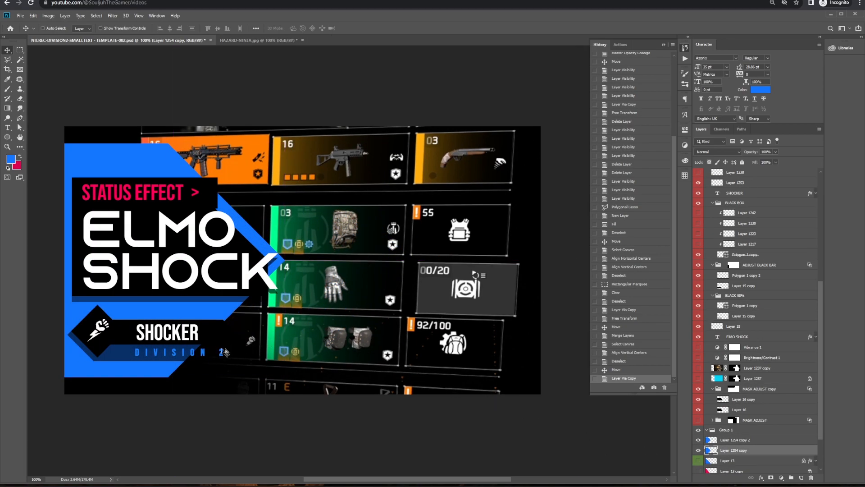
pyautogui.click(709, 162)
pyautogui.press('d')
pyautogui.press('x')
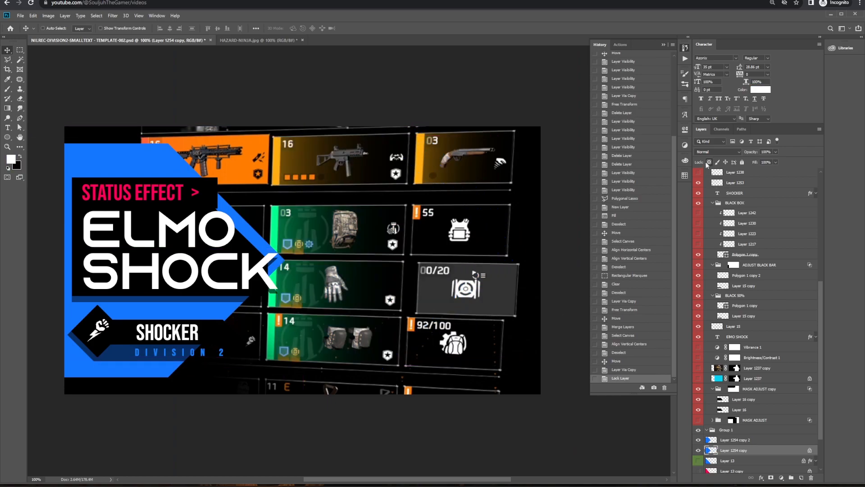
pyautogui.hotkey('alt', 'BackSpace')
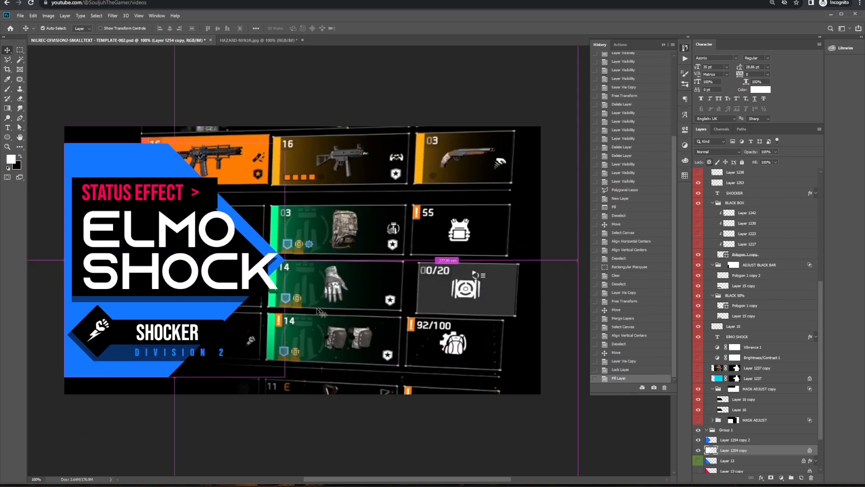
# - Stretch the white arrow to about 109% height around its centre and shift it slightly left behind the blue arrow
pyautogui.hotkey('ctrl', 't')
pyautogui.moveTo(174, 377); pyautogui.dragTo(171, 390)
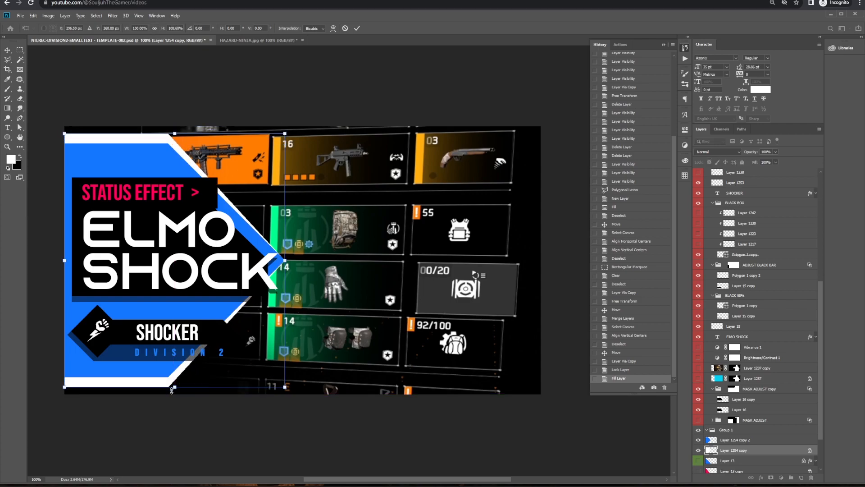
pyautogui.press('Return')
pyautogui.moveTo(262, 330); pyautogui.dragTo(252, 327)
# - Narrow the white arrow to about 80% width and adjust its position so it frames the blue arrow's slanted edges
pyautogui.hotkey('ctrl', 't')
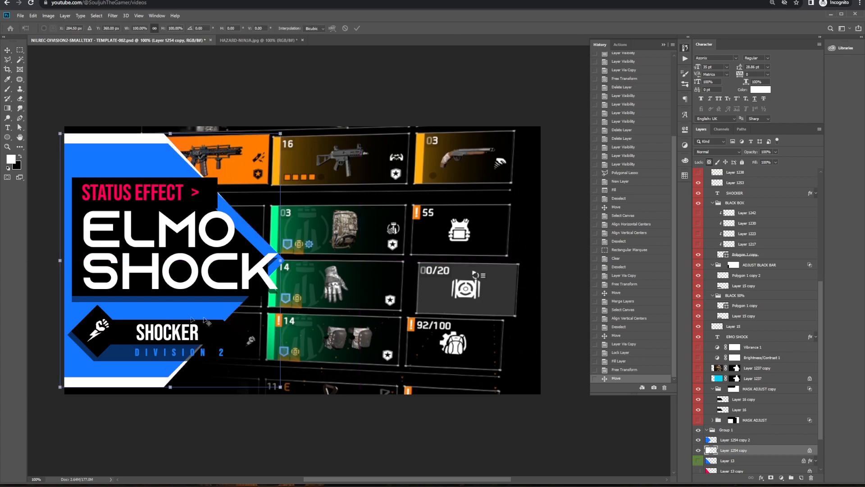
pyautogui.moveTo(59, 260); pyautogui.dragTo(104, 260)
pyautogui.moveTo(176, 261); pyautogui.dragTo(168, 261)
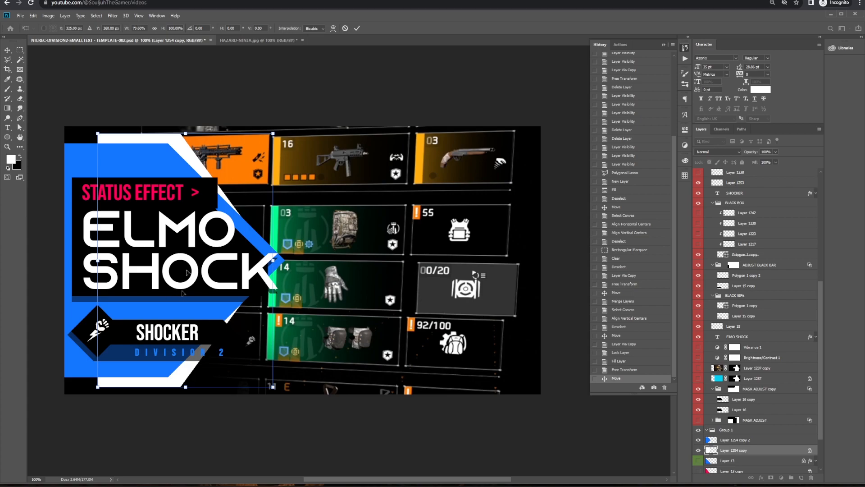
pyautogui.press('Return')
# - Select a thin vertical strip of the white arrow, stretch it past the canvas's left edge, and deselect
pyautogui.press('m')
pyautogui.moveTo(109, 121); pyautogui.dragTo(114, 397)
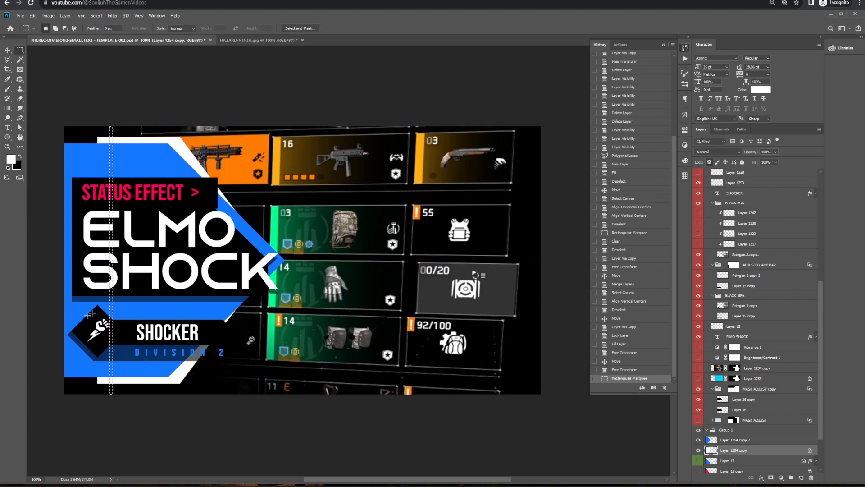
pyautogui.hotkey('ctrl', 't')
pyautogui.moveTo(109, 270); pyautogui.dragTo(47, 264)
pyautogui.press('Return')
pyautogui.hotkey('ctrl', 'd')
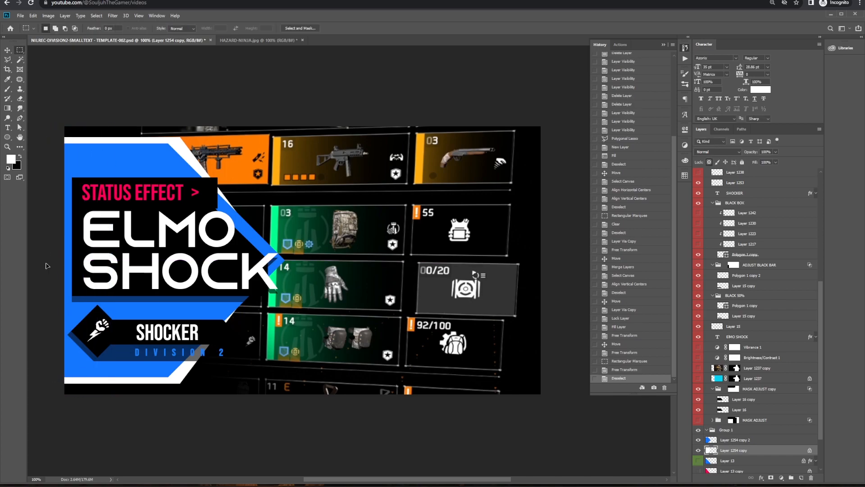
pyautogui.press('v')
pyautogui.moveTo(142, 309); pyautogui.dragTo(403, 318)
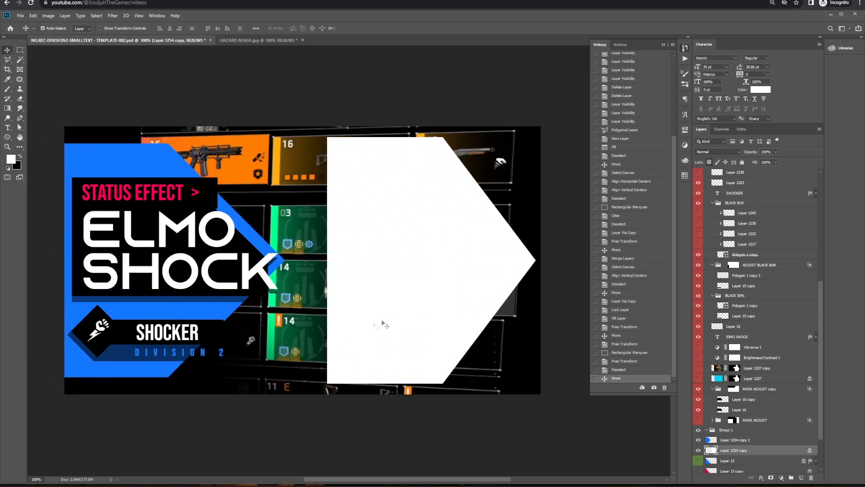
pyautogui.hotkey('ctrl', 'z')
# - Recolour the white arrow with the pink sampled from the STATUS EFFECT text
pyautogui.moveTo(242, 314); pyautogui.dragTo(120, 356)
pyautogui.hotkey('ctrl', '-')
pyautogui.hotkey('ctrl', '+')
pyautogui.press('b')
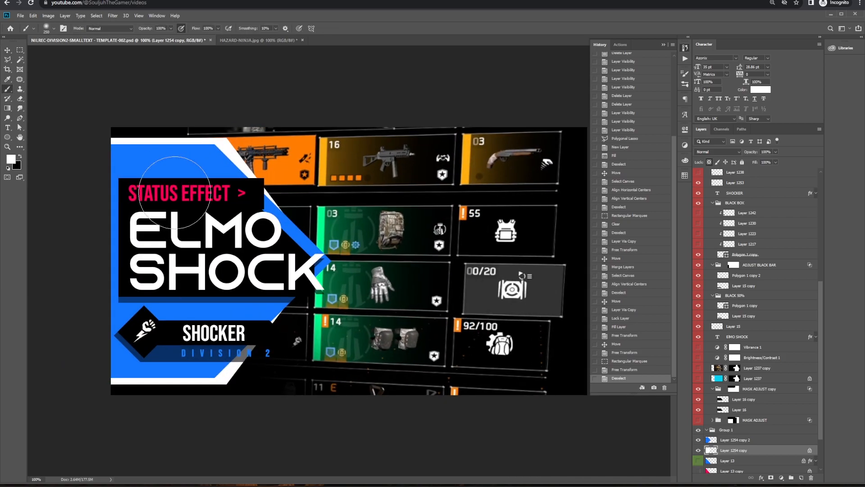
pyautogui.keyDown('alt'); pyautogui.click(178, 190); pyautogui.keyUp('alt')
pyautogui.hotkey('alt', 'BackSpace')
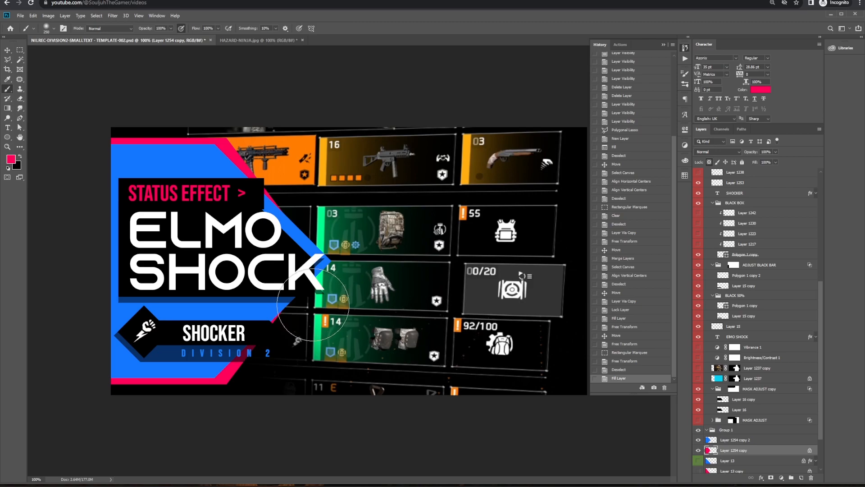
# - Move the STATUS EFFECT text slightly down, closer to the ELMO SHOCK title
pyautogui.press('v')
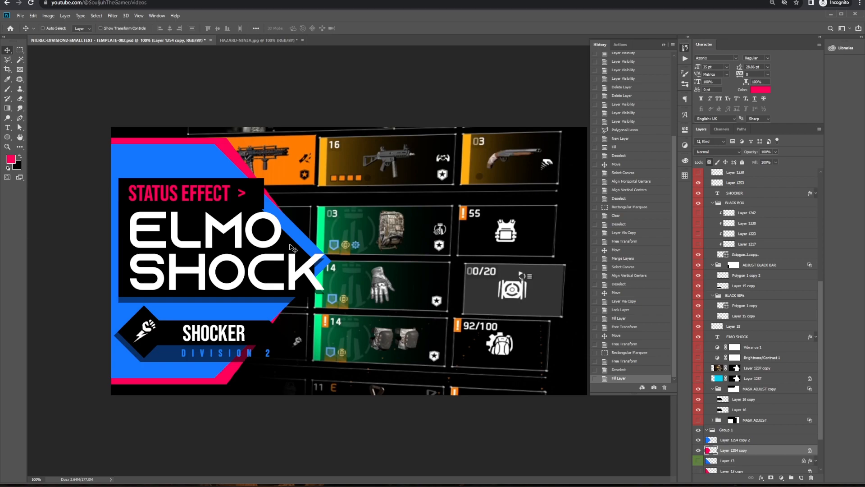
pyautogui.moveTo(208, 195); pyautogui.dragTo(208, 201)
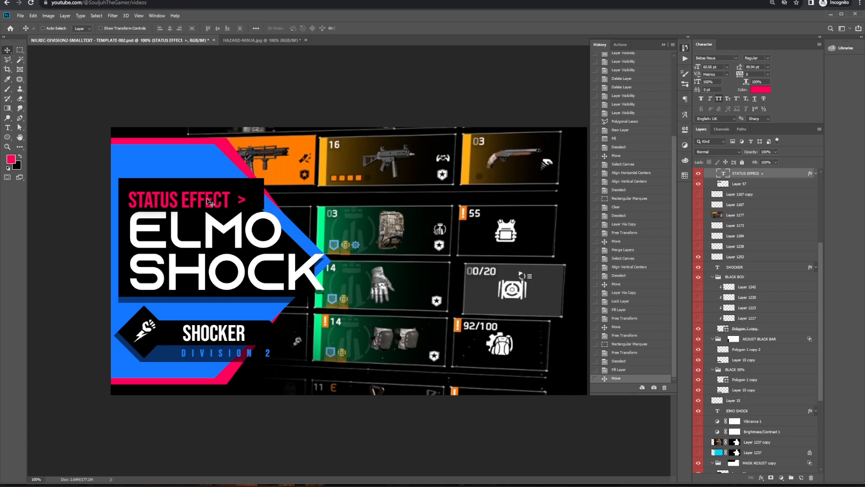
pyautogui.hotkey('ctrl', 't')
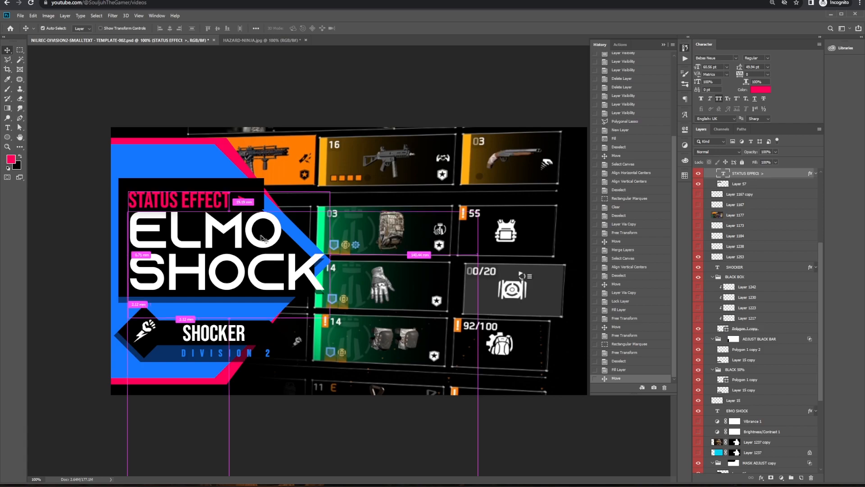
# - Scale the STATUS EFFECT text down to 47.03 pt, reposition it above ELMO SHOCK, and set its tracking to 200
pyautogui.moveTo(328, 318); pyautogui.dragTo(285, 289)
pyautogui.press('Return')
pyautogui.moveTo(189, 198); pyautogui.dragTo(189, 201)
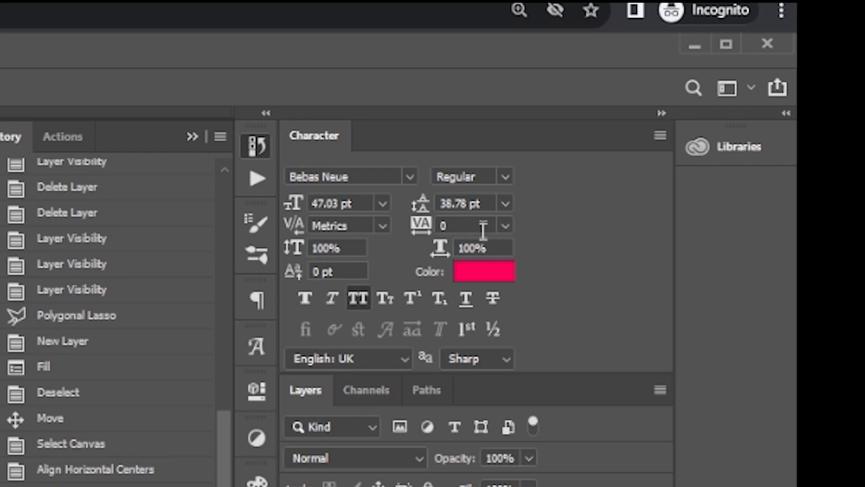
pyautogui.click(471, 226)
pyautogui.write('200')
pyautogui.press('Return')
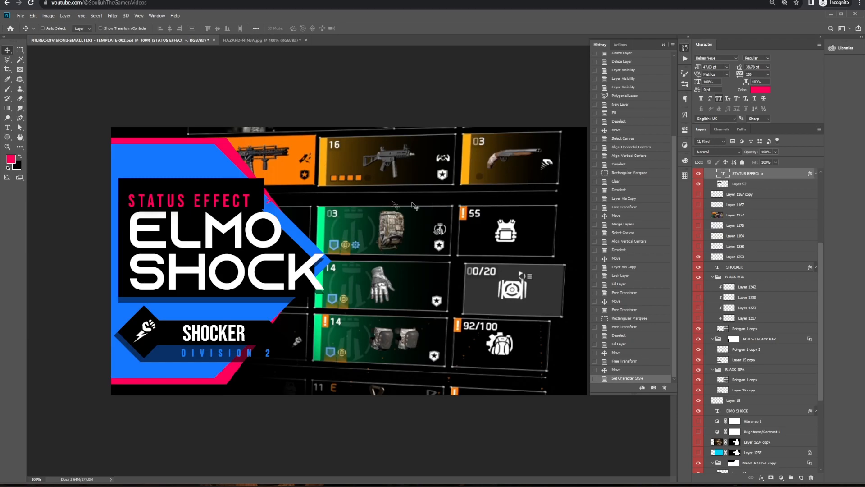
# - Remove the trailing > character from the STATUS EFFECT text
pyautogui.doubleClick(723, 174)
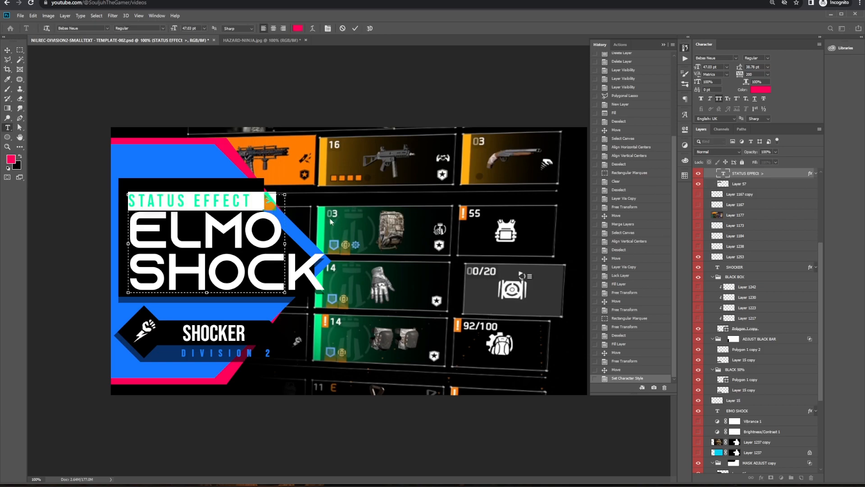
pyautogui.click(277, 201)
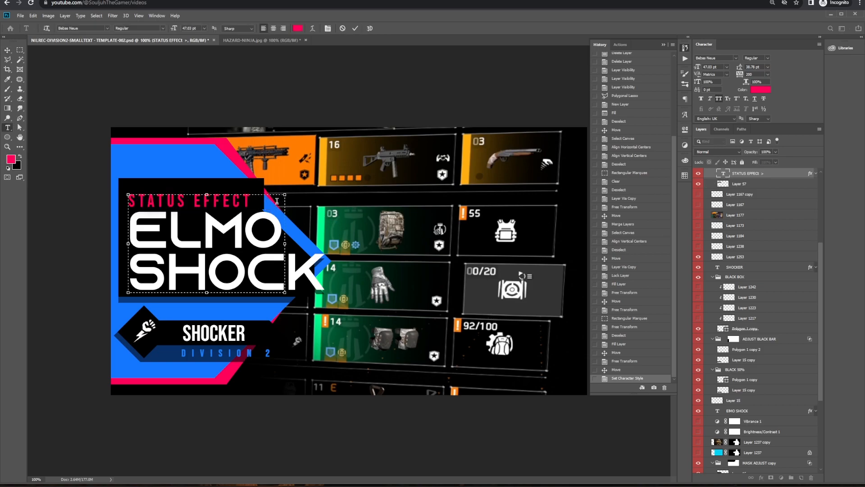
pyautogui.hotkey('ctrl', 'Return')
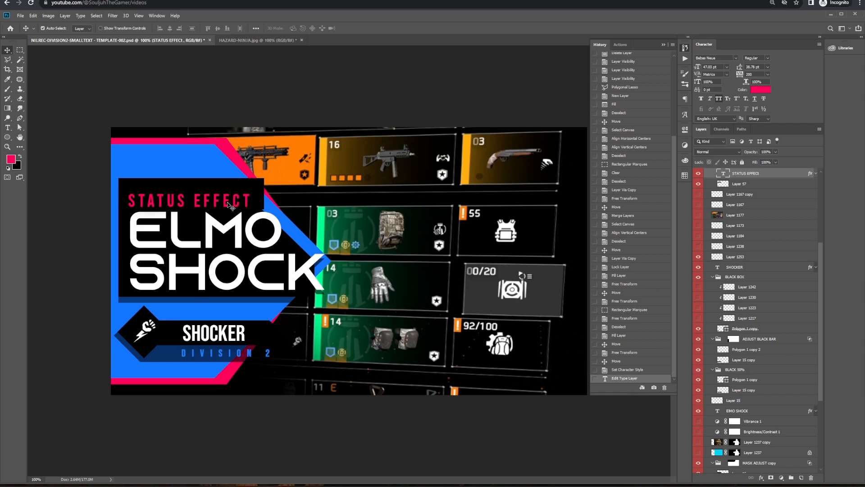
# - Duplicate the STATUS EFFECT text, delete the old SHOCKER text, and place the copy on the lower black bar
pyautogui.hotkey('ctrl', 'j')
pyautogui.moveTo(224, 205); pyautogui.dragTo(289, 333)
pyautogui.keyDown('ctrl'); pyautogui.click(234, 337); pyautogui.keyUp('ctrl')
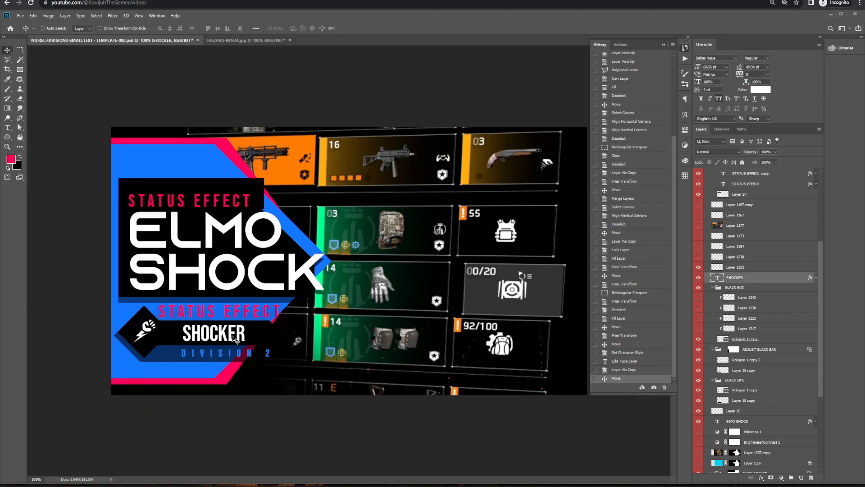
pyautogui.press('Delete')
pyautogui.moveTo(233, 317); pyautogui.dragTo(234, 341)
# - Change the duplicated text on the lower bar to SHOCKER and fill it with white
pyautogui.doubleClick(724, 173)
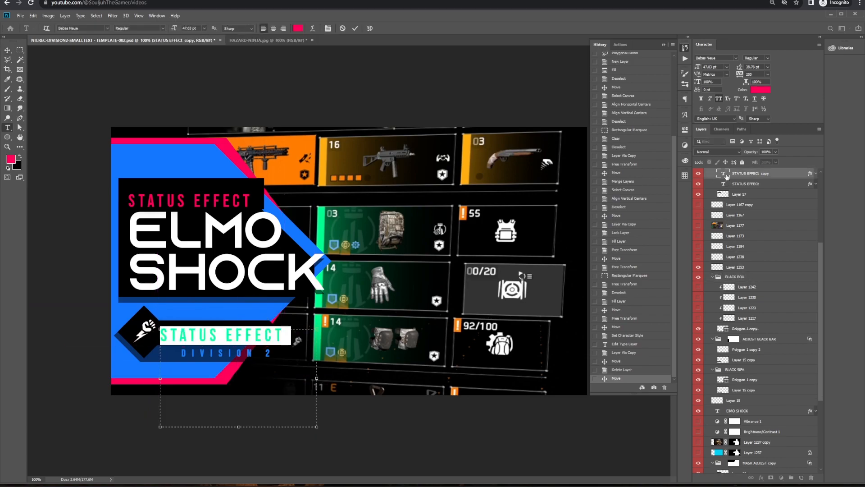
pyautogui.write('SHOCKER')
pyautogui.hotkey('ctrl', 'Return')
pyautogui.press('v')
pyautogui.press('d')
pyautogui.press('x')
pyautogui.hotkey('alt', 'BackSpace')
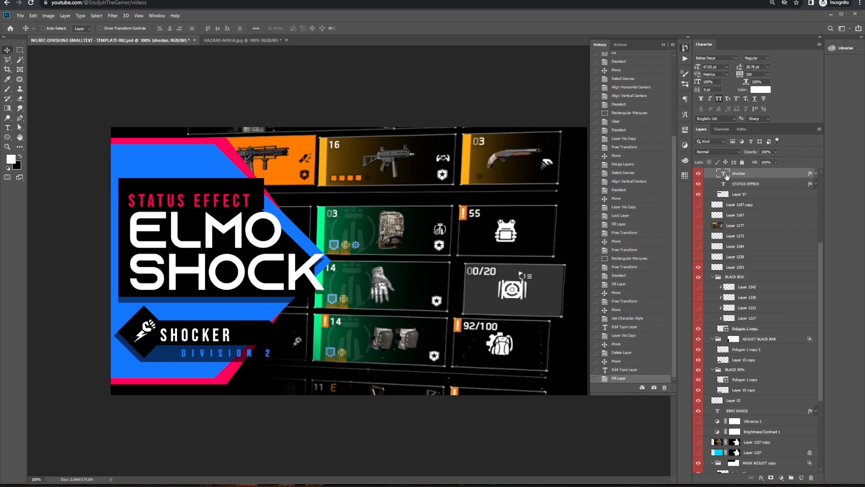
# - Position the new white SHOCKER text in the middle of its black bar
pyautogui.moveTo(204, 343); pyautogui.dragTo(238, 334)
pyautogui.hotkey('ctrl', 'z')
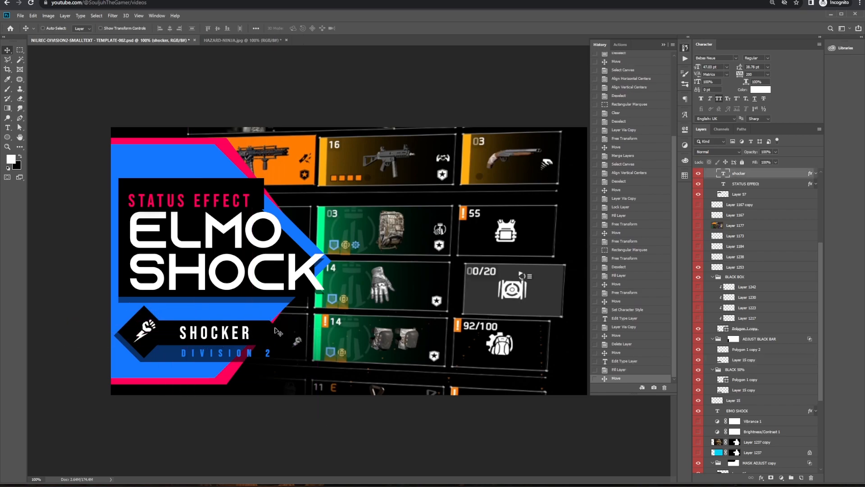
pyautogui.press('ctrl')
pyautogui.keyDown('ctrl'); pyautogui.click(210, 338); pyautogui.keyUp('ctrl')
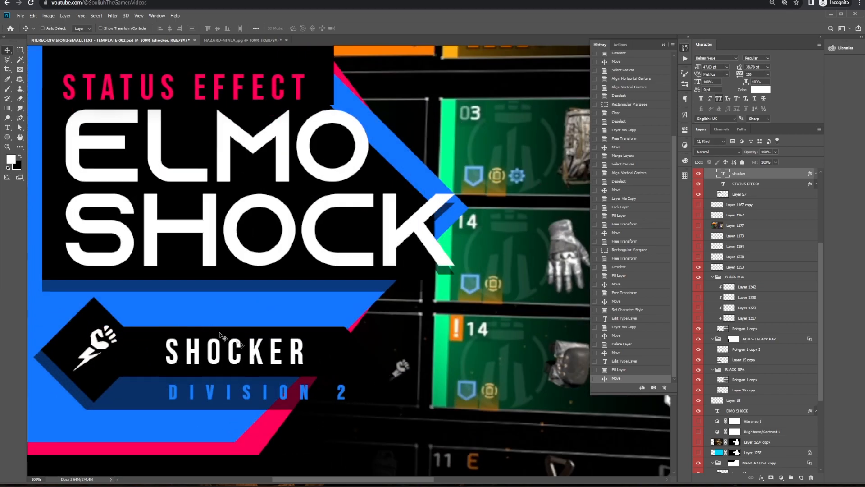
pyautogui.keyDown('ctrl'); pyautogui.keyDown('alt'); pyautogui.click(224, 357); pyautogui.keyUp('alt'); pyautogui.keyUp('ctrl')
pyautogui.moveTo(337, 280); pyautogui.dragTo(171, 353)
pyautogui.moveTo(310, 301); pyautogui.dragTo(358, 299)
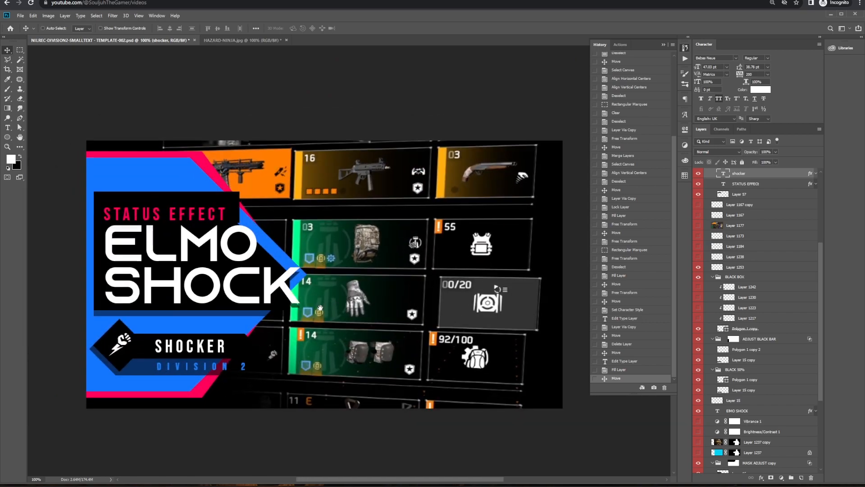
pyautogui.moveTo(297, 308); pyautogui.dragTo(307, 303)
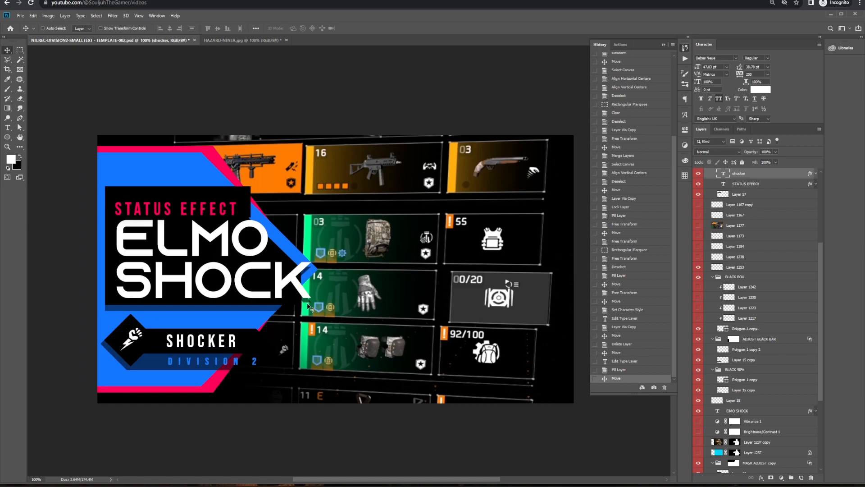
pyautogui.moveTo(150, 360); pyautogui.dragTo(160, 354)
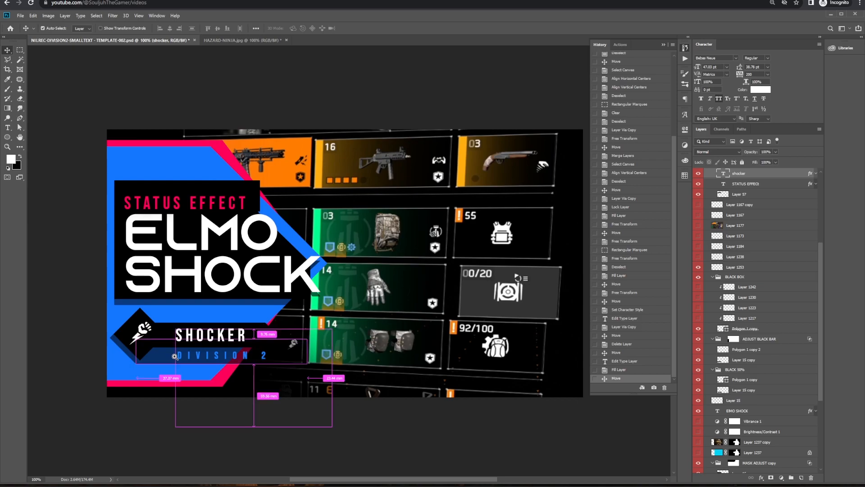
# - Delete the black diamond shape behind the fist icon
pyautogui.keyDown('ctrl'); pyautogui.click(175, 357); pyautogui.keyUp('ctrl')
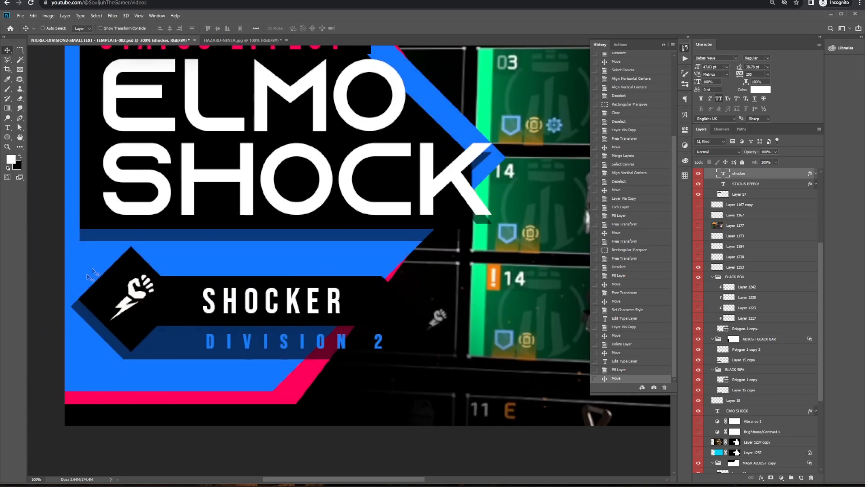
pyautogui.keyDown('ctrl'); pyautogui.click(135, 342); pyautogui.keyUp('ctrl')
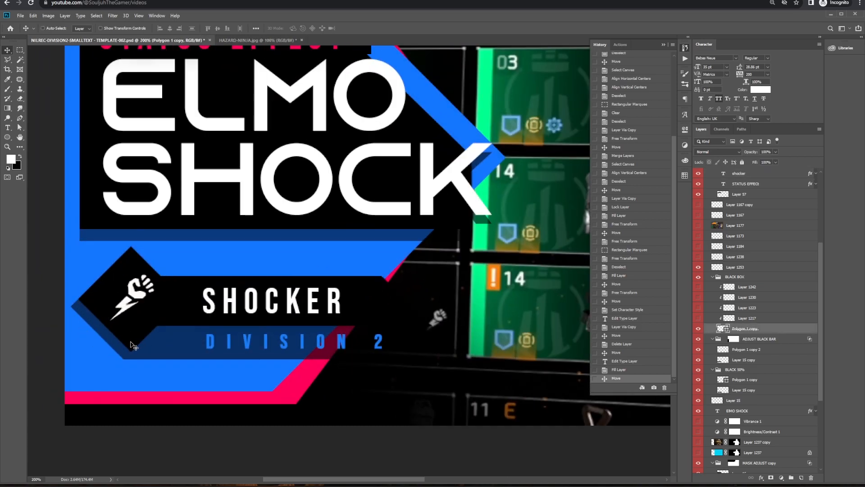
pyautogui.press('Delete')
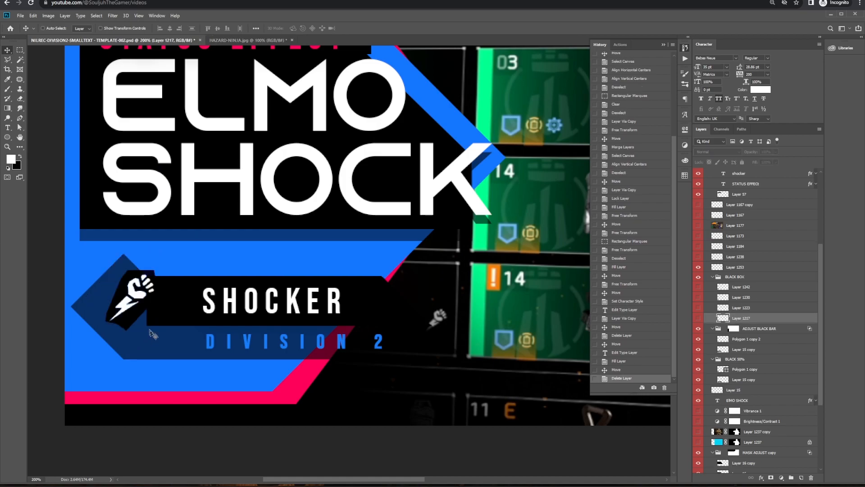
# - Draw a circle 115 px in diameter behind the fist icon and fill it with black
pyautogui.click(7, 137)
pyautogui.moveTo(99, 262); pyautogui.dragTo(184, 347)
pyautogui.press('x')
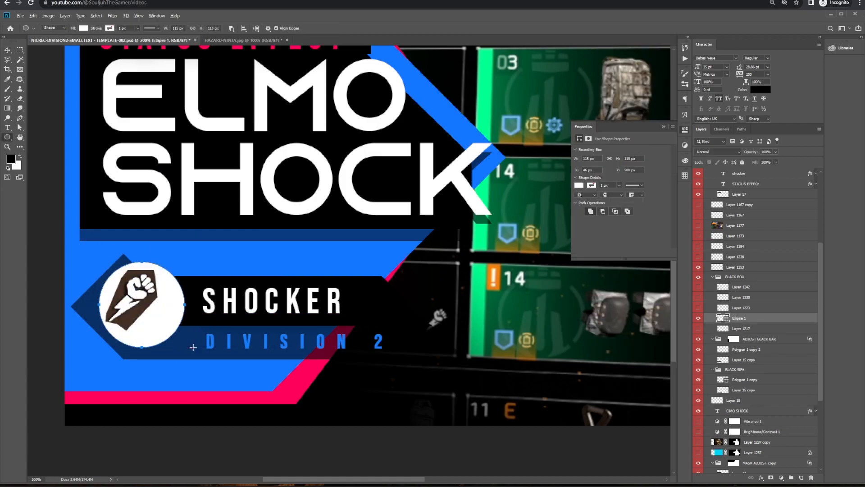
pyautogui.hotkey('alt', 'BackSpace')
# - Shift the black circle left and slightly up so it surrounds the fist icon at the SHOCKER bar's left end
pyautogui.press('v')
pyautogui.hotkey('shift', 'Up')
pyautogui.hotkey('shift', 'Left')
pyautogui.hotkey('shift', 'Down')
pyautogui.hotkey('shift', 'Up')
pyautogui.press('Down')
pyautogui.press('Down')
pyautogui.press('Down')
pyautogui.press('Down')
pyautogui.hotkey('shift', 'Left')
pyautogui.press('Down')
pyautogui.press('Down')
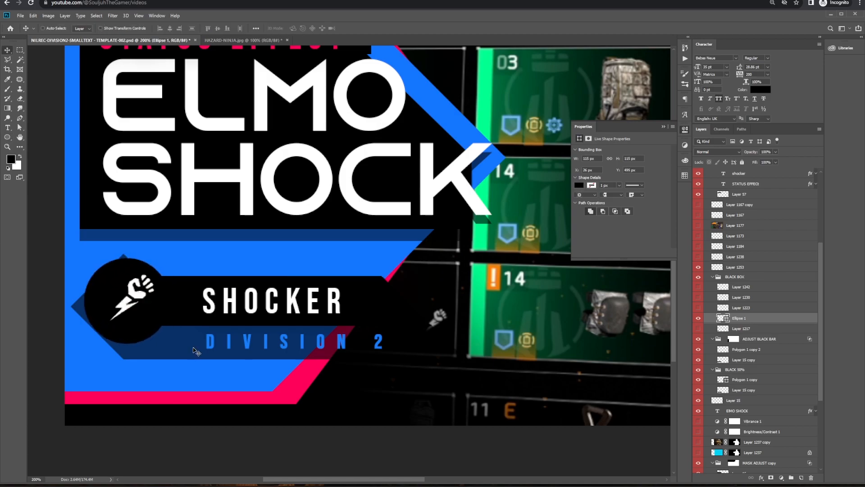
# - Delete the semi-transparent diamond shadow behind the black circle
pyautogui.keyDown('ctrl'); pyautogui.click(172, 351); pyautogui.keyUp('ctrl')
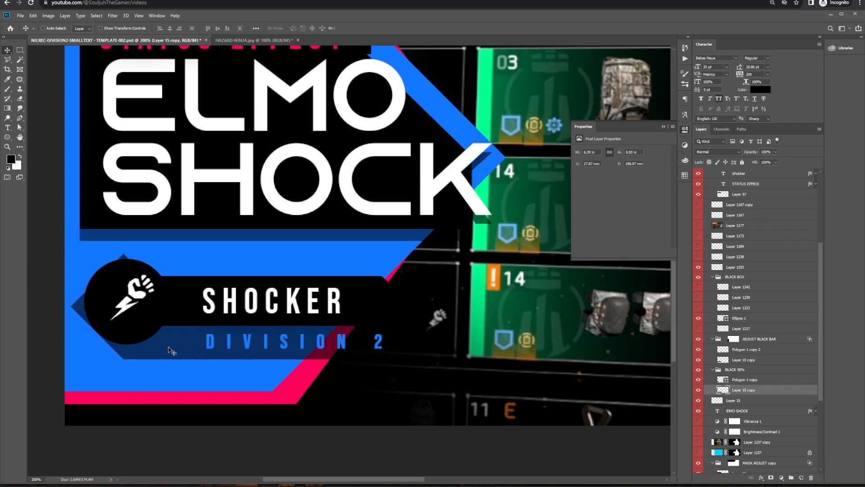
pyautogui.moveTo(202, 350); pyautogui.dragTo(129, 384)
pyautogui.hotkey('ctrl', '-')
pyautogui.keyDown('ctrl'); pyautogui.click(164, 330); pyautogui.keyUp('ctrl')
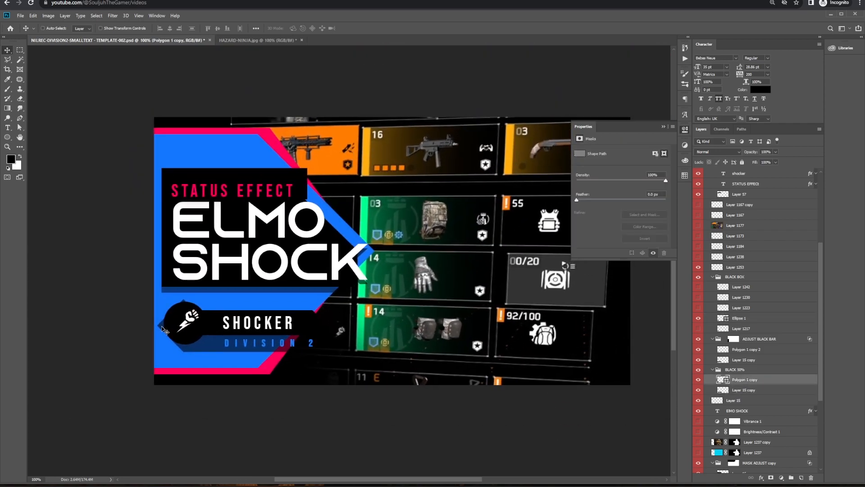
pyautogui.press('Delete')
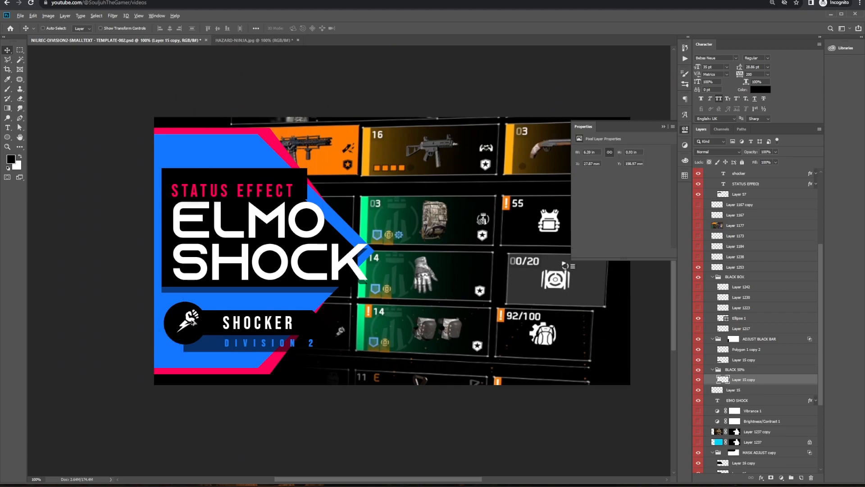
pyautogui.keyDown('ctrl'); pyautogui.click(193, 321); pyautogui.keyUp('ctrl')
pyautogui.moveTo(214, 318); pyautogui.dragTo(232, 324)
pyautogui.hotkey('ctrl', '-')
pyautogui.moveTo(146, 351); pyautogui.dragTo(92, 364)
pyautogui.hotkey('ctrl', '-')
pyautogui.moveTo(190, 321); pyautogui.dragTo(333, 310)
pyautogui.hotkey('ctrl', '+')
pyautogui.hotkey('ctrl', '+')
pyautogui.keyDown('ctrl'); pyautogui.click(249, 329); pyautogui.keyUp('ctrl')
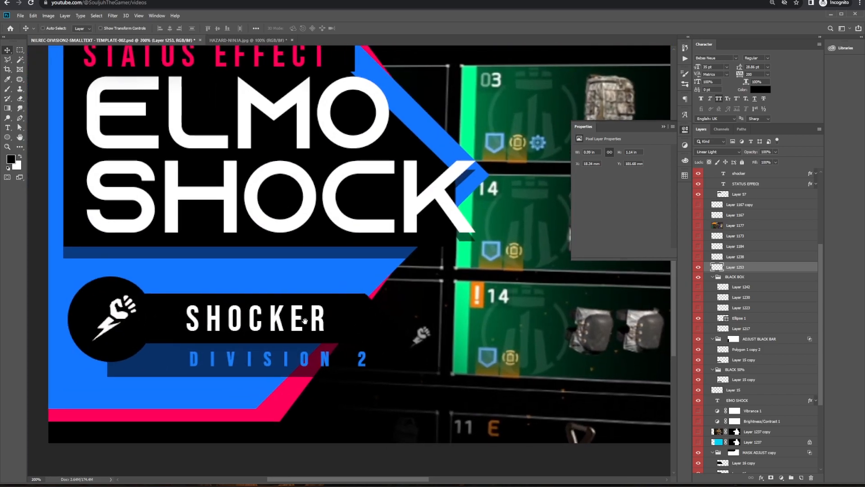
# - Move the SHOCKER text and its black bar up by the same distance, closer to the ELMO SHOCK box
pyautogui.keyDown('ctrl'); pyautogui.click(276, 319); pyautogui.keyUp('ctrl')
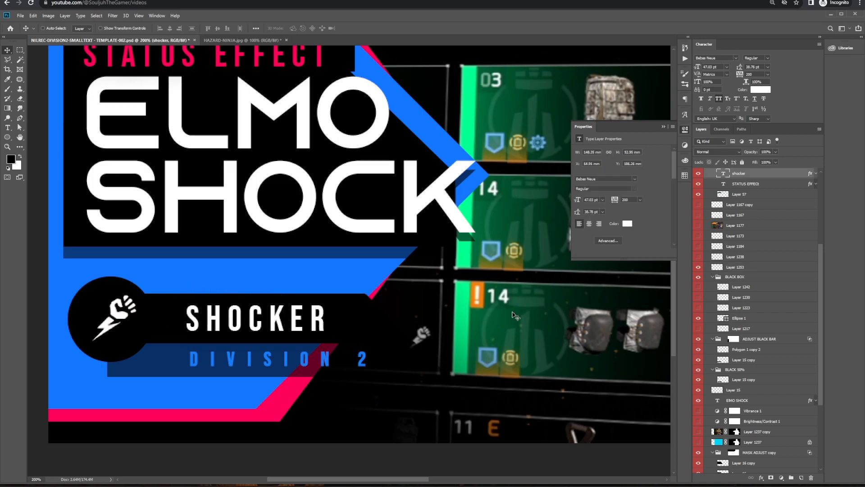
pyautogui.hotkey('shift', 'Up')
pyautogui.hotkey('shift', 'Up')
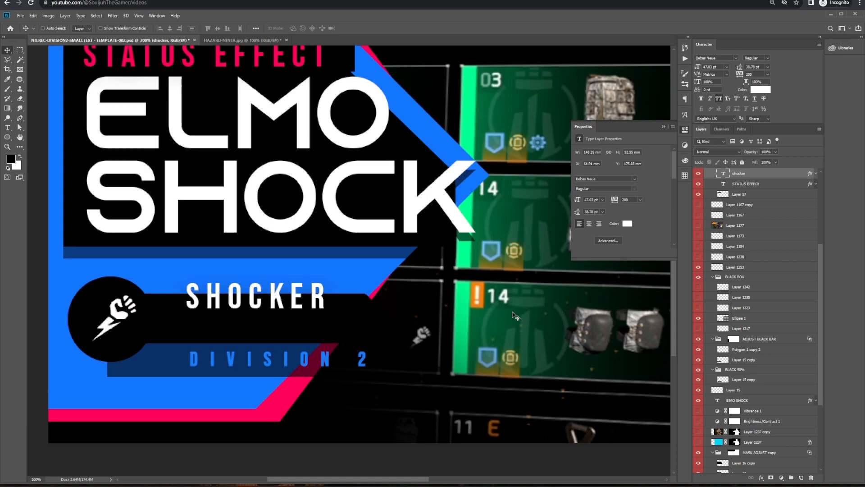
pyautogui.keyDown('ctrl'); pyautogui.click(251, 327); pyautogui.keyUp('ctrl')
pyautogui.hotkey('shift', 'Up')
pyautogui.hotkey('shift', 'Up')
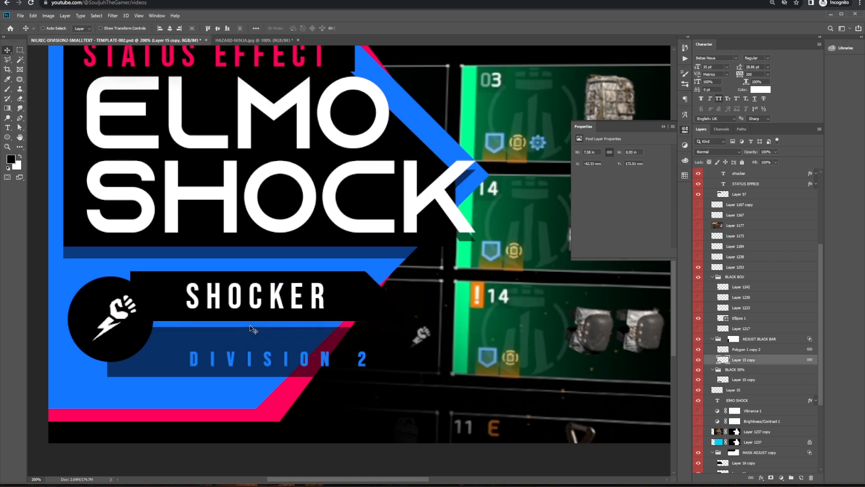
# - Raise the black circle to a Y position of 474 px, alongside the SHOCKER bar
pyautogui.keyDown('ctrl'); pyautogui.click(142, 346); pyautogui.keyUp('ctrl')
pyautogui.hotkey('shift', 'Up')
pyautogui.hotkey('shift', 'Up')
pyautogui.press('Down')
pyautogui.press('Down')
pyautogui.press('Down')
pyautogui.press('Down')
pyautogui.press('Down')
pyautogui.press('Down')
pyautogui.press('Down')
pyautogui.press('Down')
pyautogui.press('Down')
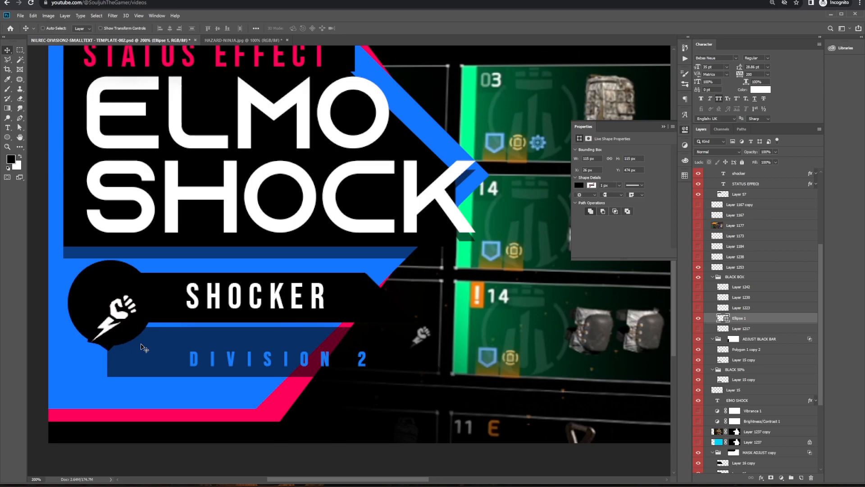
# - Move the white fist icon up and slightly left to centre it inside the black circle
pyautogui.keyDown('ctrl'); pyautogui.click(136, 321); pyautogui.keyUp('ctrl')
pyautogui.hotkey('shift', 'Up')
pyautogui.hotkey('shift', 'Up')
pyautogui.press('Up')
pyautogui.press('Up')
pyautogui.press('Left')
pyautogui.press('Left')
# - Nudge the black SHOCKER bar down to line up with the circle's vertical centre
pyautogui.keyDown('ctrl'); pyautogui.click(159, 319); pyautogui.keyUp('ctrl')
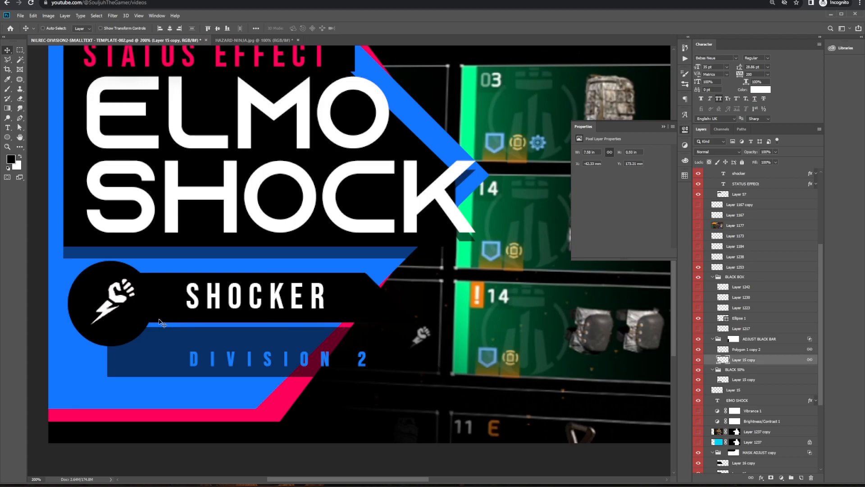
pyautogui.hotkey('shift', 'Down')
pyautogui.press('Up')
pyautogui.press('Up')
pyautogui.press('Up')
pyautogui.press('Up')
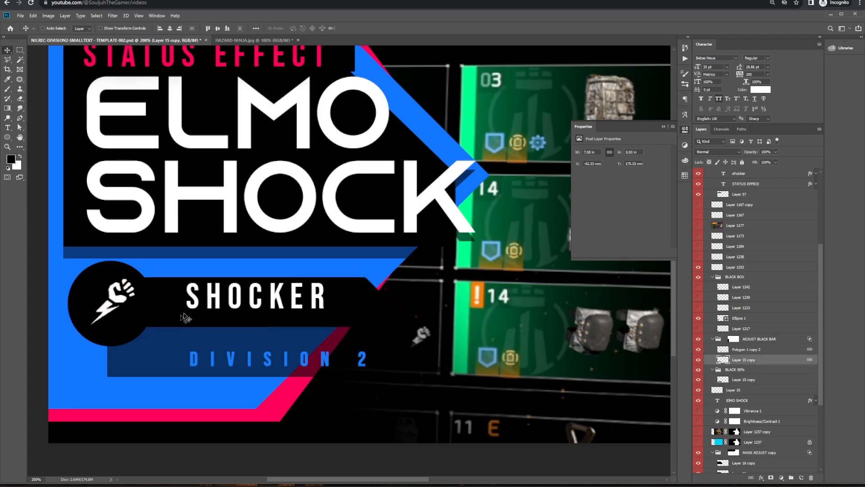
# - Nudge the SHOCKER text down to centre it vertically in its black bar
pyautogui.keyDown('ctrl'); pyautogui.click(221, 305); pyautogui.keyUp('ctrl')
pyautogui.press('Down')
pyautogui.press('Down')
pyautogui.press('Down')
pyautogui.press('Down')
pyautogui.press('Down')
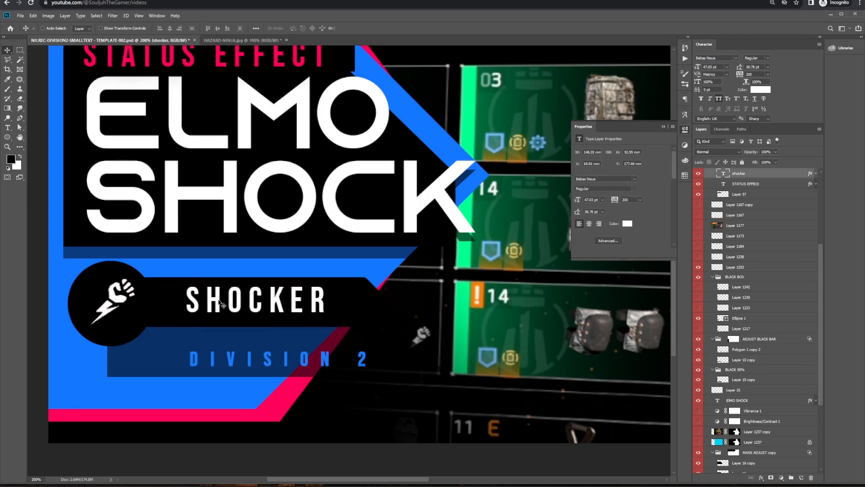
# - Move the DIVISION 2 text and its semi-transparent strip up beneath the SHOCKER bar
pyautogui.keyDown('ctrl'); pyautogui.click(235, 364); pyautogui.keyUp('ctrl')
pyautogui.keyDown('ctrl'); pyautogui.click(235, 363); pyautogui.keyUp('ctrl')
pyautogui.moveTo(236, 363); pyautogui.dragTo(226, 343)
pyautogui.hotkey('ctrl', '-')
pyautogui.moveTo(206, 391); pyautogui.dragTo(142, 387)
pyautogui.keyDown('ctrl'); pyautogui.click(253, 311); pyautogui.keyUp('ctrl')
pyautogui.moveTo(172, 320)
pyautogui.mouseDown()
pyautogui.moveTo(238, 334)
pyautogui.moveTo(200, 343)
pyautogui.moveTo(208, 318)
pyautogui.moveTo(221, 328)
pyautogui.moveTo(168, 326)
pyautogui.moveTo(156, 347)
pyautogui.moveTo(163, 351)
pyautogui.moveTo(169, 337)
pyautogui.mouseUp()
# - Delete the semi-transparent strip beneath the SHOCKER bar and the DIVISION 2 text
pyautogui.keyDown('ctrl'); pyautogui.click(198, 345); pyautogui.keyUp('ctrl')
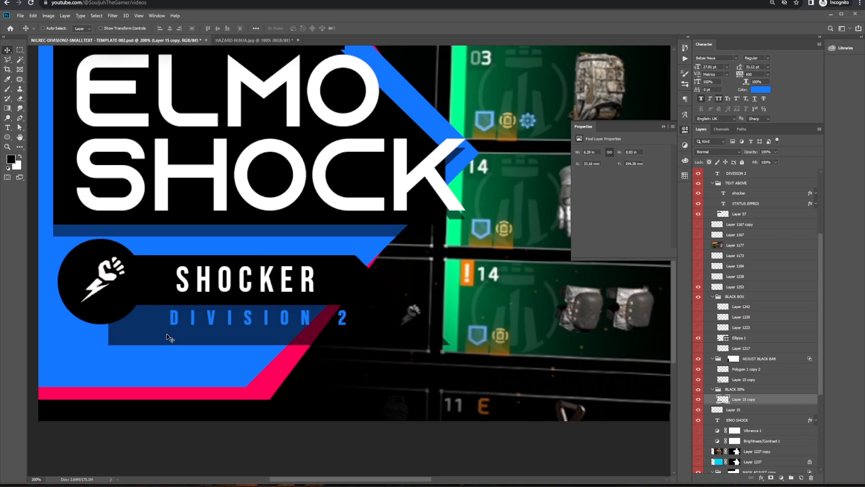
pyautogui.press('Delete')
pyautogui.moveTo(285, 319)
pyautogui.mouseDown()
pyautogui.moveTo(299, 315)
pyautogui.moveTo(282, 320)
pyautogui.mouseUp()
pyautogui.keyDown('ctrl'); pyautogui.keyDown('alt'); pyautogui.click(276, 319); pyautogui.keyUp('alt'); pyautogui.keyUp('ctrl')
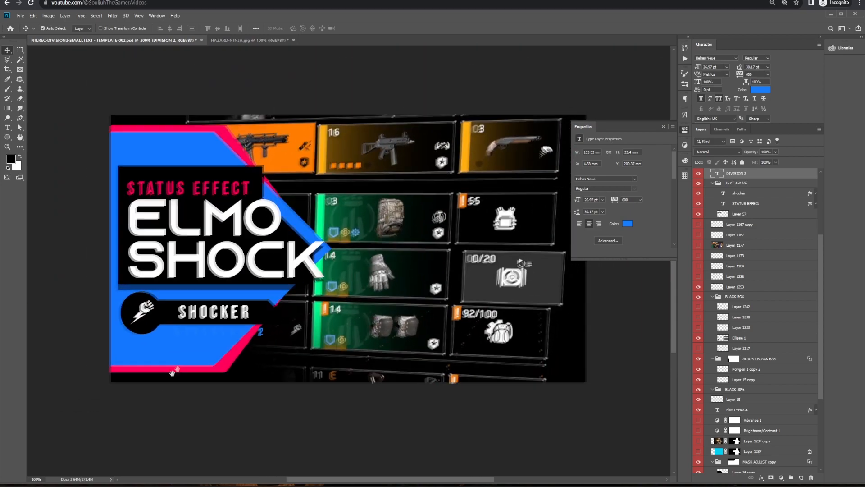
pyautogui.moveTo(212, 345); pyautogui.dragTo(199, 352)
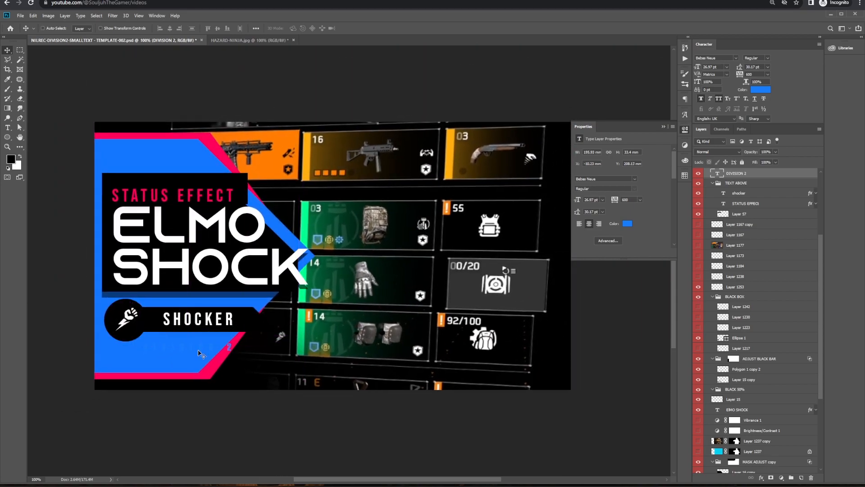
pyautogui.press('Delete')
# - Add PUNCH on a second line beneath SHOCKER in the fist icon's label
pyautogui.keyDown('ctrl'); pyautogui.click(204, 322); pyautogui.keyUp('ctrl')
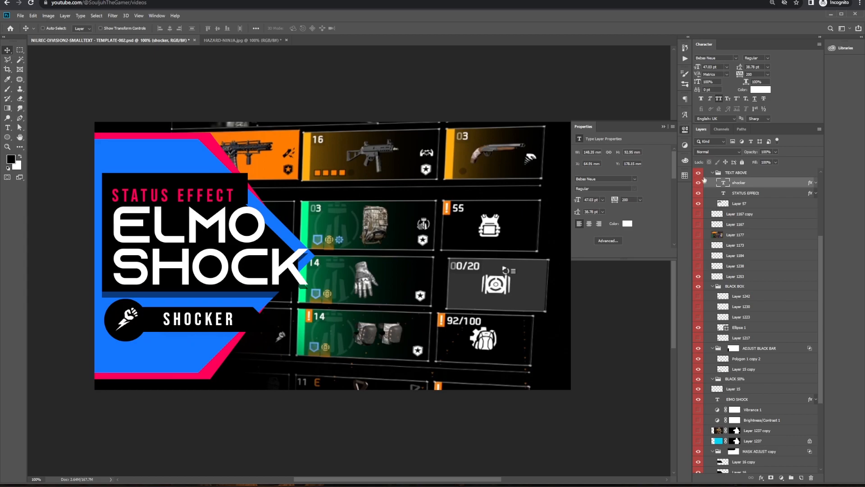
pyautogui.doubleClick(724, 183)
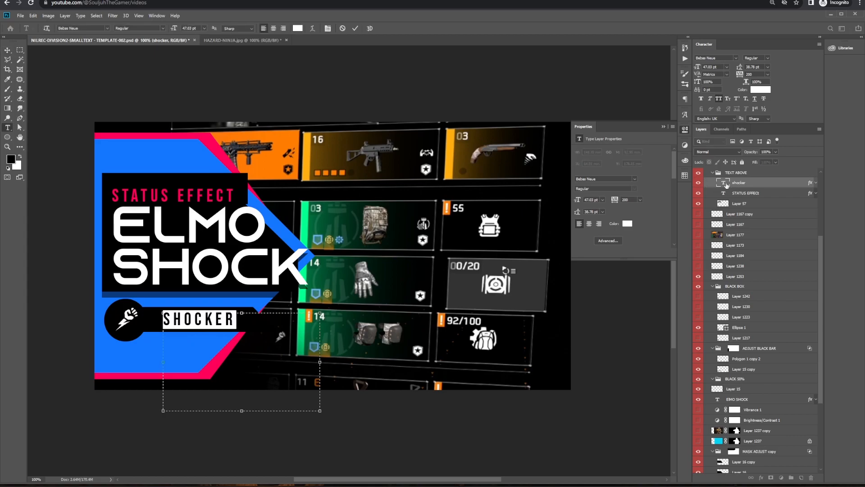
pyautogui.write('P')
pyautogui.hotkey('ctrl', 'z')
pyautogui.press('Return')
pyautogui.write('P')
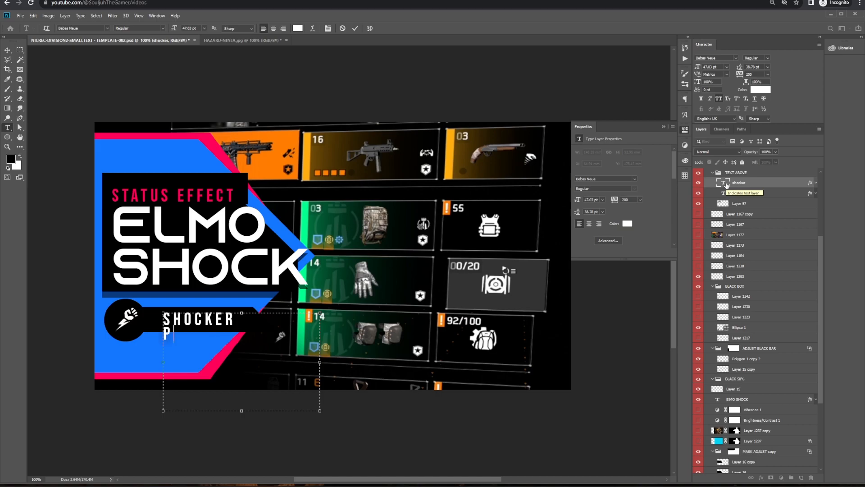
pyautogui.write('UNCH')
pyautogui.press('Escape')
pyautogui.press('v')
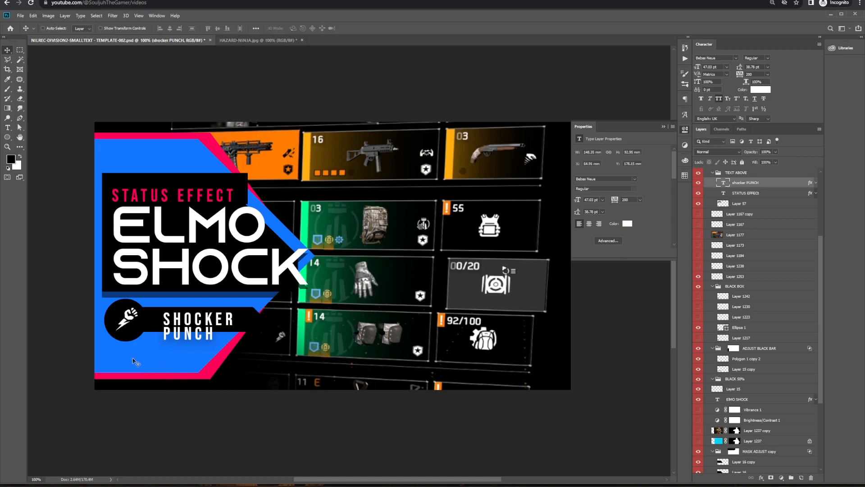
# - Delete the black bar behind SHOCKER PUNCH together with its angled end piece
pyautogui.scroll(1, 141, 339)
pyautogui.moveTo(174, 323)
pyautogui.mouseDown()
pyautogui.moveTo(129, 310)
pyautogui.moveTo(174, 314)
pyautogui.mouseUp()
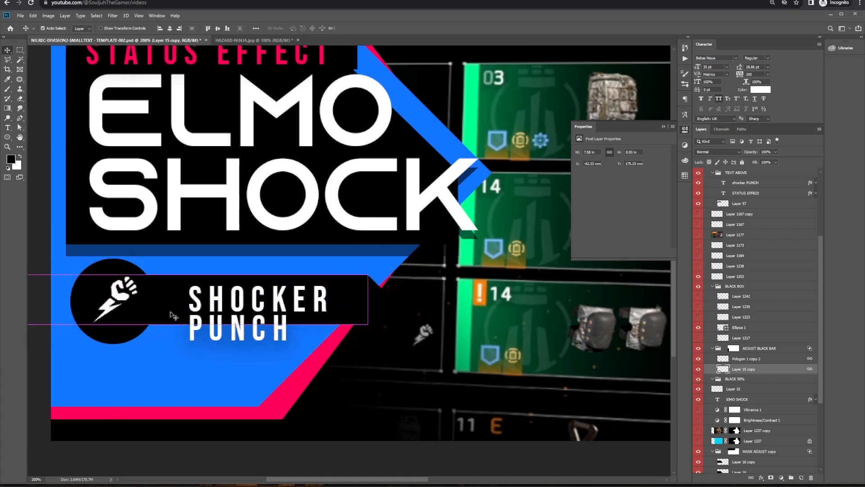
pyautogui.hotkey('ctrl', 't')
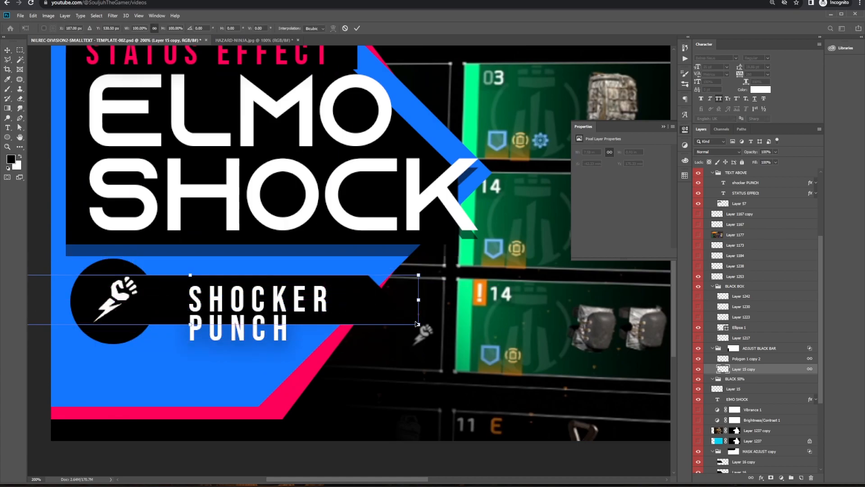
pyautogui.press('Return')
pyautogui.press('Delete')
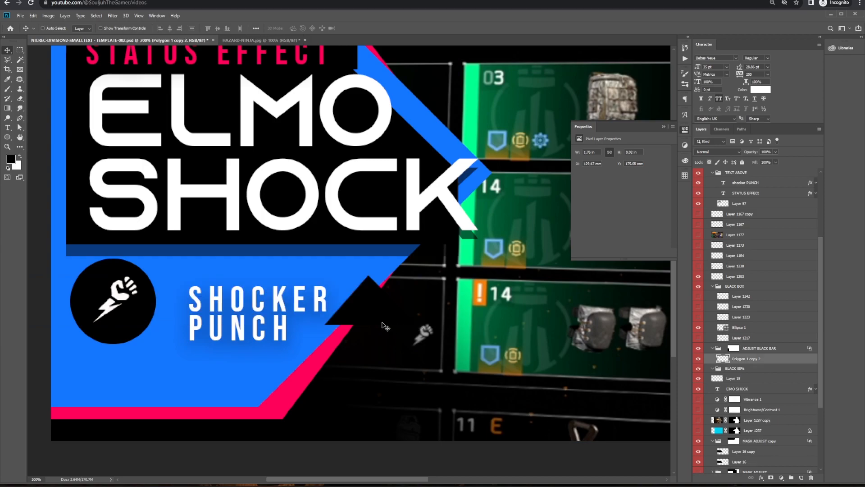
pyautogui.press('Delete')
# - Outline a taller bar with a slanted right end around SHOCKER PUNCH and fill it with black on a new layer
pyautogui.press('l')
pyautogui.click(131, 269)
pyautogui.click(363, 269)
pyautogui.keyDown('shift'); pyautogui.click(277, 346); pyautogui.keyUp('shift')
pyautogui.keyDown('shift'); pyautogui.click(124, 338); pyautogui.keyUp('shift')
pyautogui.keyDown('shift'); pyautogui.doubleClick(127, 295); pyautogui.keyUp('shift')
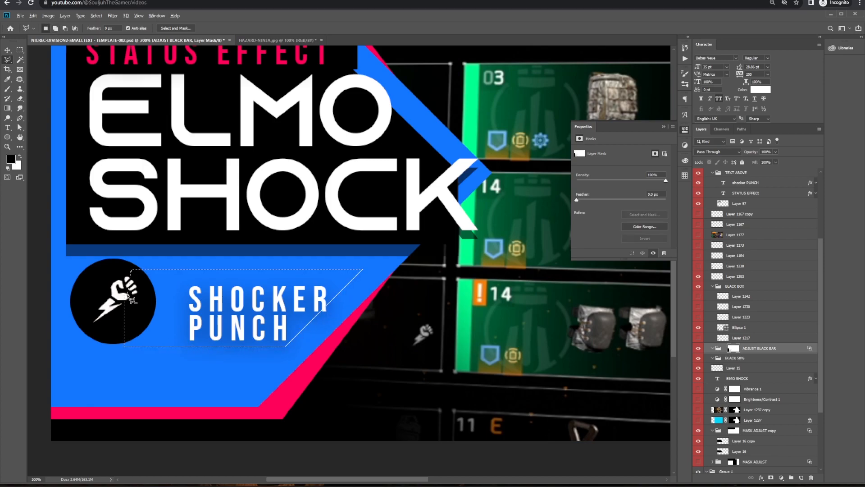
pyautogui.hotkey('ctrl', 'j')
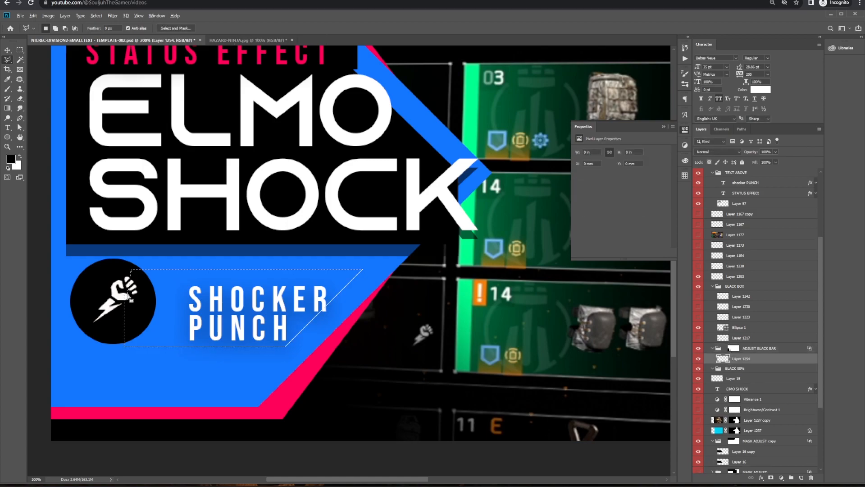
pyautogui.hotkey('shift', 'alt', 'BackSpace')
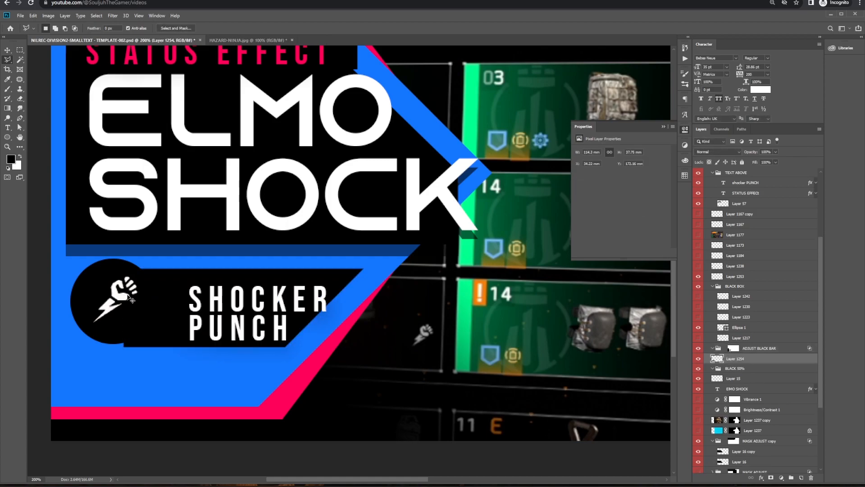
# - Try to move the black circle upward to line up with the new bar
pyautogui.press('v')
pyautogui.click(147, 320)
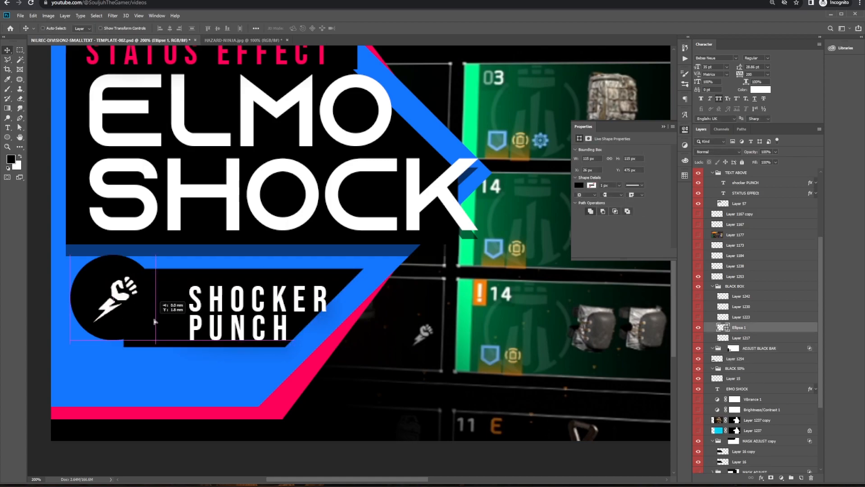
pyautogui.moveTo(304, 325); pyautogui.dragTo(322, 325)
pyautogui.hotkey('ctrl', 'z')
# - Position the new black bar horizontally so its left end tucks in behind the black circle
pyautogui.moveTo(160, 344); pyautogui.dragTo(194, 346)
pyautogui.hotkey('shift', 'Left')
pyautogui.hotkey('shift', 'Left')
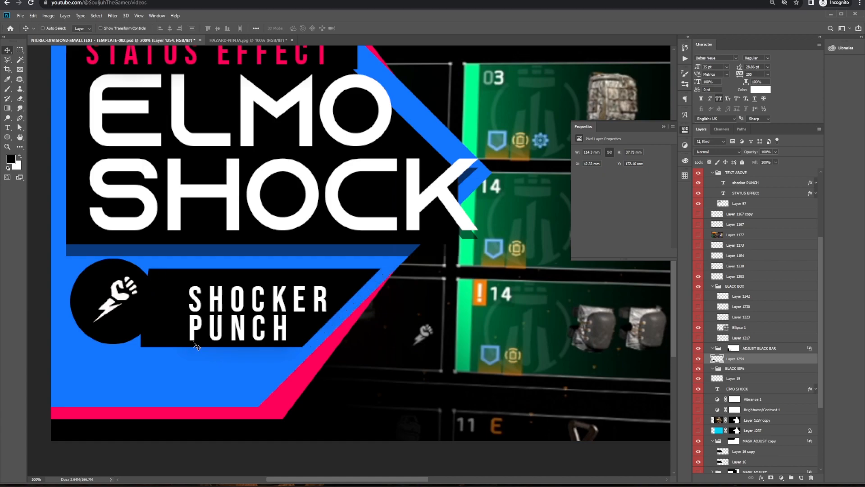
pyautogui.hotkey('shift', 'Left')
pyautogui.hotkey('shift', 'Left')
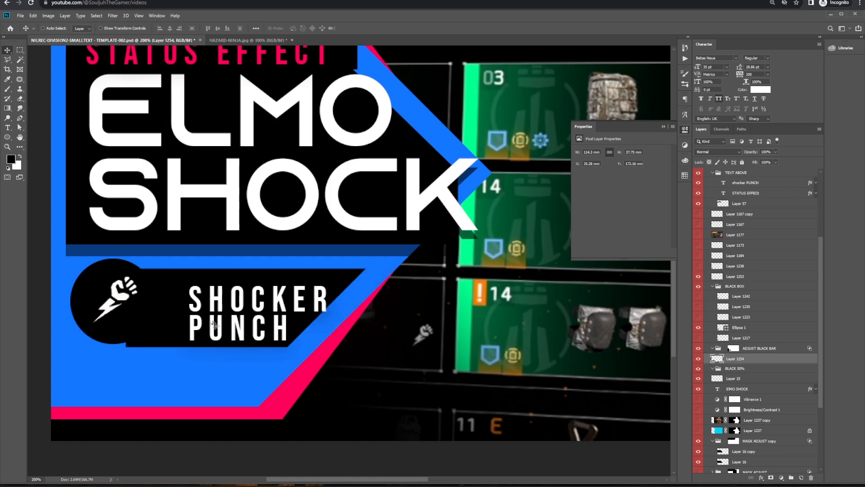
# - Move the SHOCKER PUNCH text closer to the circle and centre it vertically in the black bar
pyautogui.keyDown('ctrl'); pyautogui.click(254, 305); pyautogui.keyUp('ctrl')
pyautogui.moveTo(254, 305); pyautogui.dragTo(232, 298)
pyautogui.press('Down')
pyautogui.press('Down')
pyautogui.press('Up')
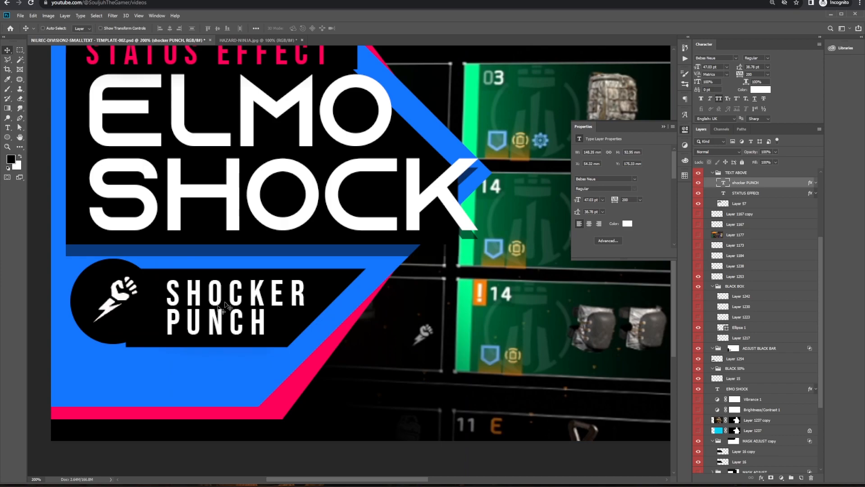
# - Shrink the black circle to 106 px and align it as the rounded end of the black bar
pyautogui.keyDown('ctrl'); pyautogui.click(85, 306); pyautogui.keyUp('ctrl')
pyautogui.moveTo(85, 307)
pyautogui.mouseDown()
pyautogui.moveTo(73, 339)
pyautogui.moveTo(95, 318)
pyautogui.mouseUp()
pyautogui.hotkey('ctrl', '-')
pyautogui.moveTo(165, 341); pyautogui.dragTo(194, 360)
pyautogui.keyDown('ctrl'); pyautogui.click(186, 379); pyautogui.keyUp('ctrl')
pyautogui.hotkey('ctrl', 't')
pyautogui.press('Return')
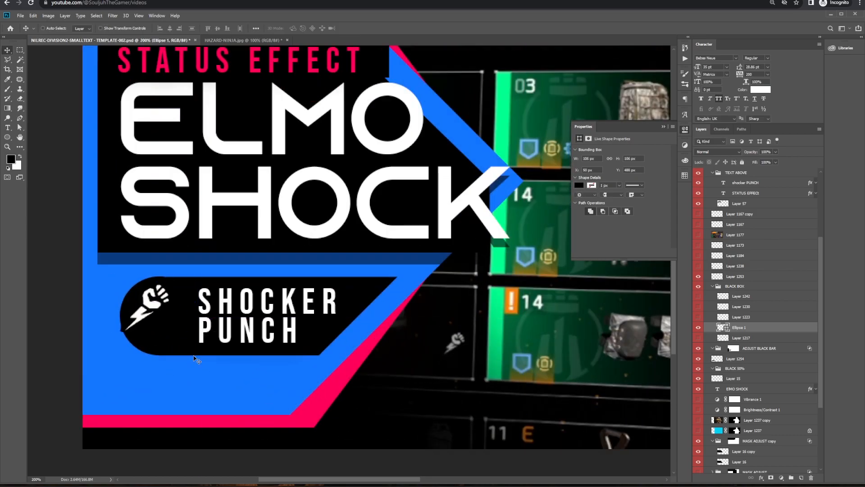
# - Centre the white fist icon inside the rounded end of the black bar
pyautogui.moveTo(147, 312); pyautogui.dragTo(162, 319)
pyautogui.moveTo(265, 393); pyautogui.dragTo(178, 379)
pyautogui.hotkey('ctrl', '-')
pyautogui.press('Up')
pyautogui.press('Left')
pyautogui.press('Left')
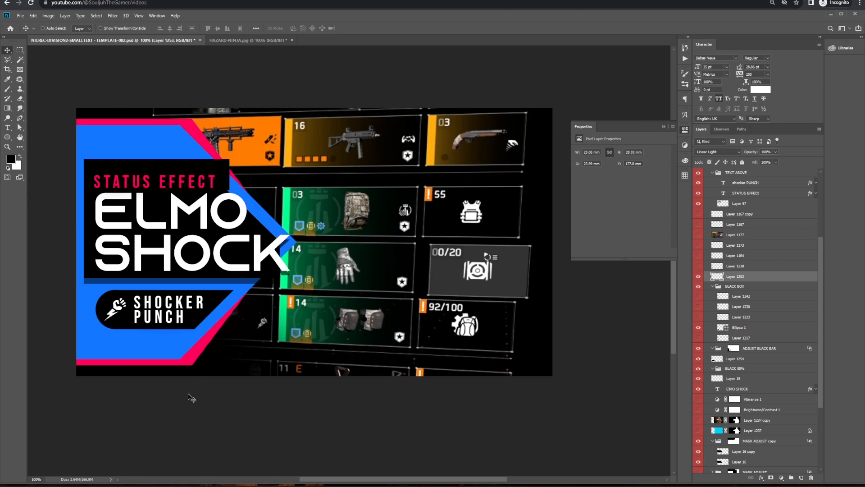
# - Move the black box behind the STATUS EFFECT text slightly
pyautogui.moveTo(150, 306); pyautogui.dragTo(148, 321)
pyautogui.keyDown('alt'); pyautogui.click(166, 327); pyautogui.keyUp('alt')
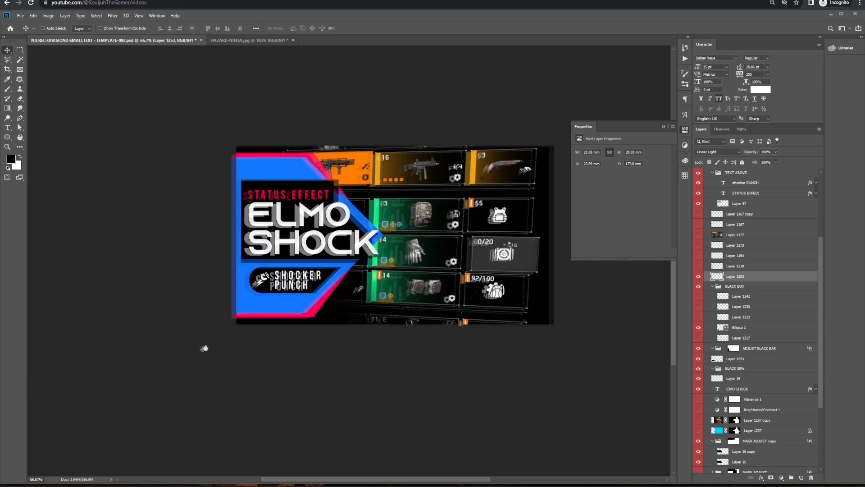
pyautogui.keyDown('ctrl'); pyautogui.click(237, 322); pyautogui.keyUp('ctrl')
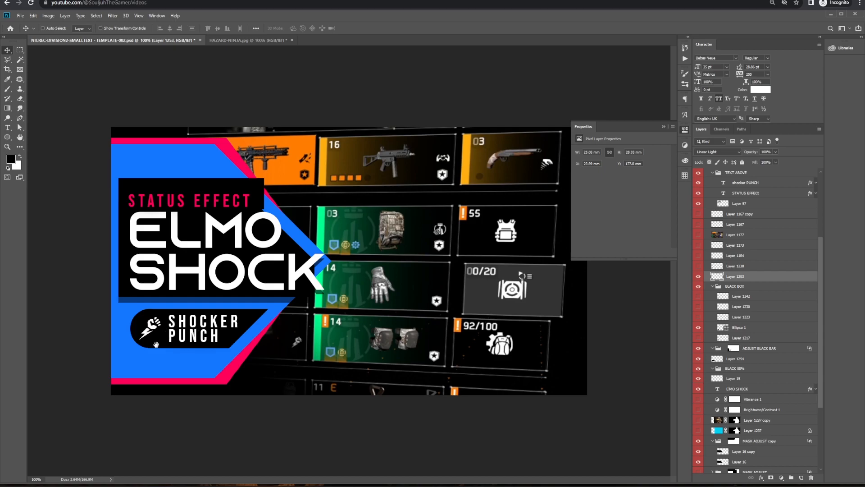
pyautogui.keyDown('ctrl'); pyautogui.click(251, 192); pyautogui.keyUp('ctrl')
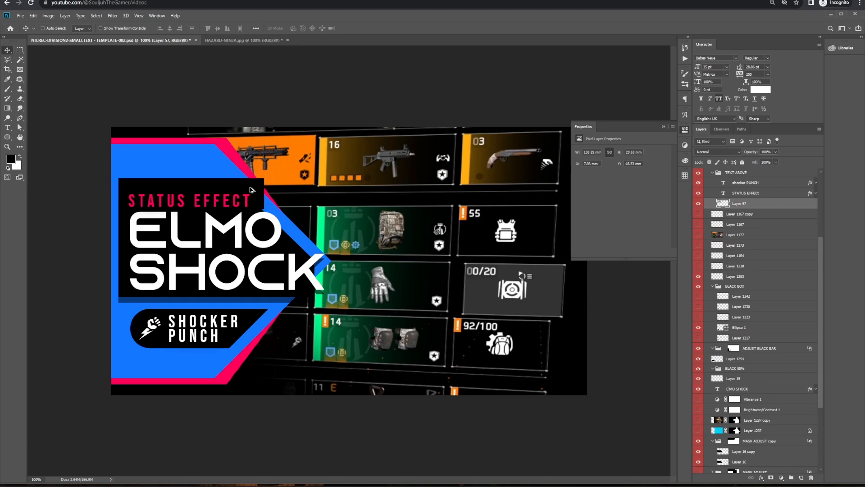
pyautogui.moveTo(251, 196); pyautogui.dragTo(254, 204)
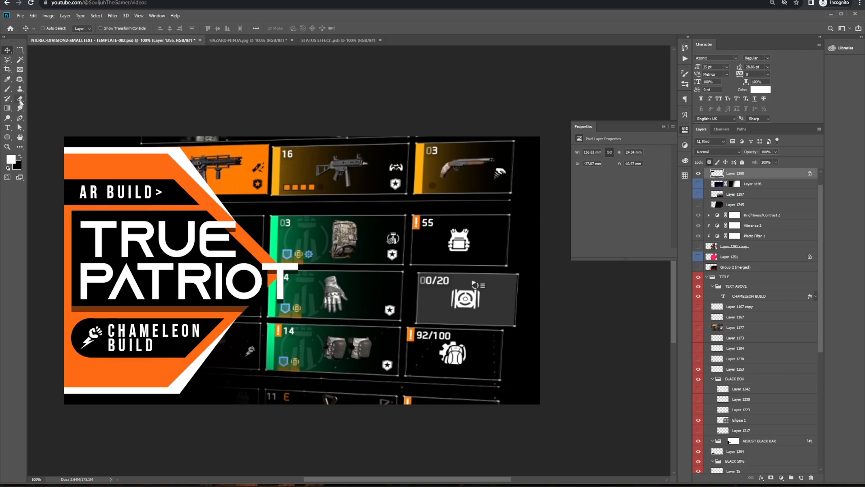
# - Create a wide rectangle filled with red ff0000 on a new layer over the upper-right weapons, reaching the canvas's right edge
pyautogui.click(20, 51)
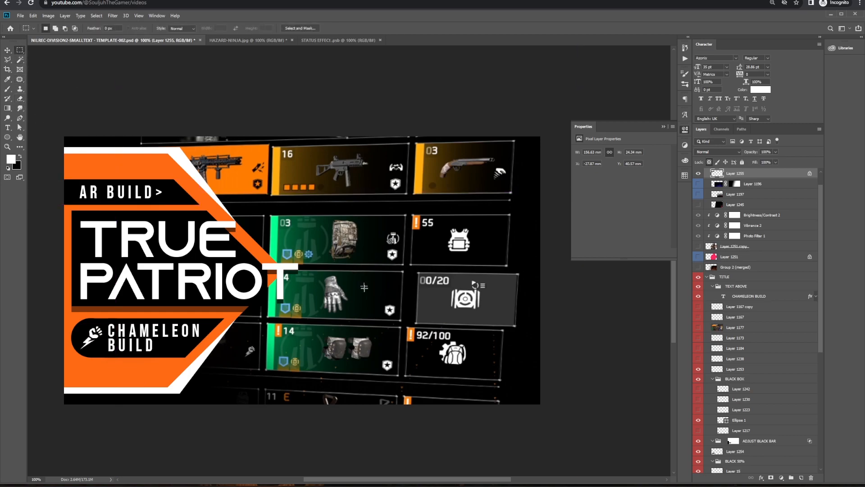
pyautogui.moveTo(313, 159); pyautogui.dragTo(537, 197)
pyautogui.hotkey('ctrl', 'shift', 'alt', 'n')
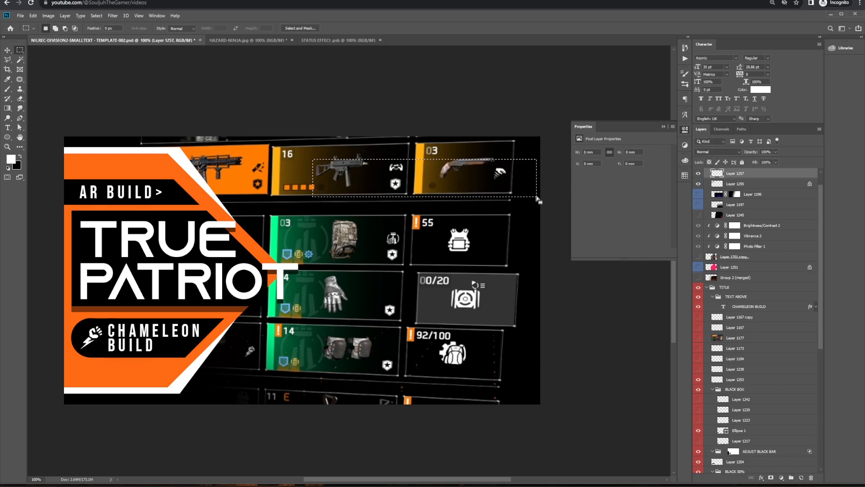
pyautogui.press('i')
pyautogui.click(11, 159)
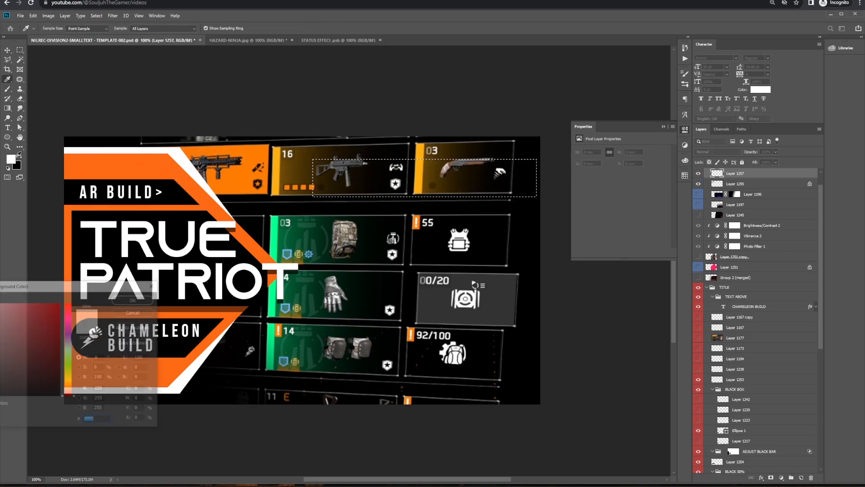
pyautogui.write('ff0000')
pyautogui.click(135, 298)
pyautogui.press('b')
pyautogui.hotkey('alt', 'BackSpace')
pyautogui.hotkey('ctrl', 'd')
pyautogui.press('v')
pyautogui.moveTo(371, 182); pyautogui.dragTo(376, 176)
# - Duplicate the TRUE PATRIOT text, raise the copy above the red rectangle's layer and place it over the rectangle
pyautogui.keyDown('ctrl'); pyautogui.click(215, 256); pyautogui.keyUp('ctrl')
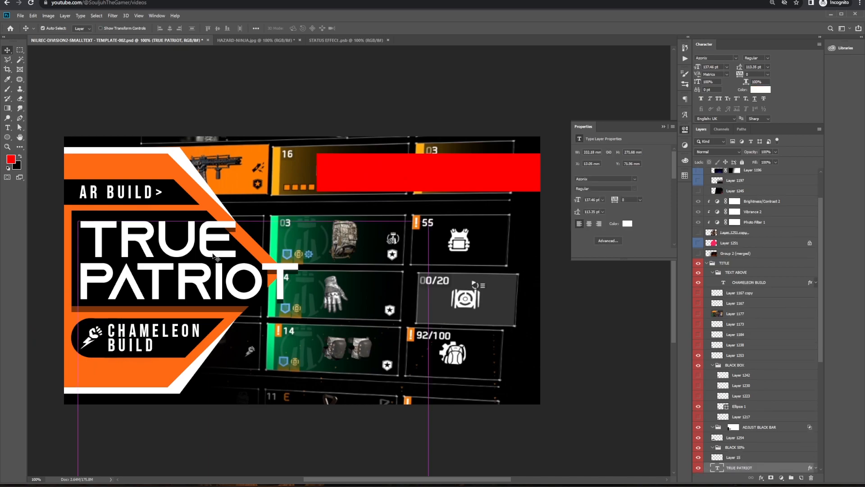
pyautogui.moveTo(221, 271); pyautogui.dragTo(439, 272)
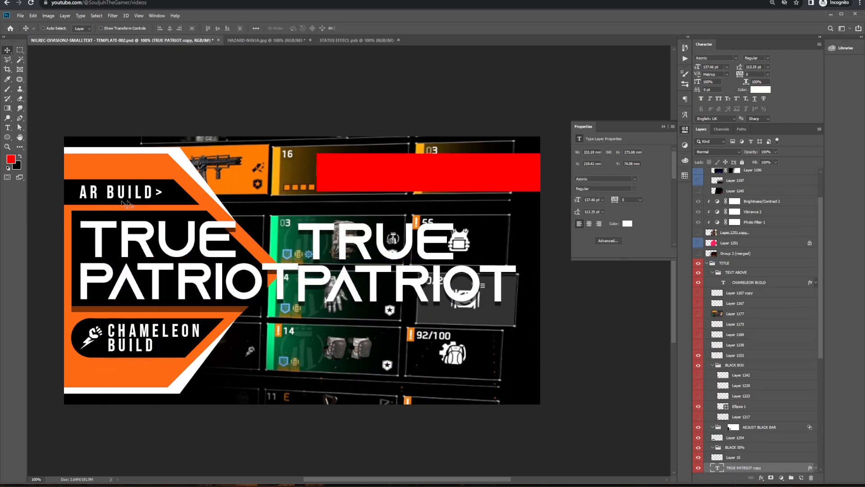
pyautogui.moveTo(372, 273); pyautogui.dragTo(377, 239)
pyautogui.moveTo(772, 470); pyautogui.dragTo(771, 177)
pyautogui.moveTo(408, 225); pyautogui.dragTo(429, 199)
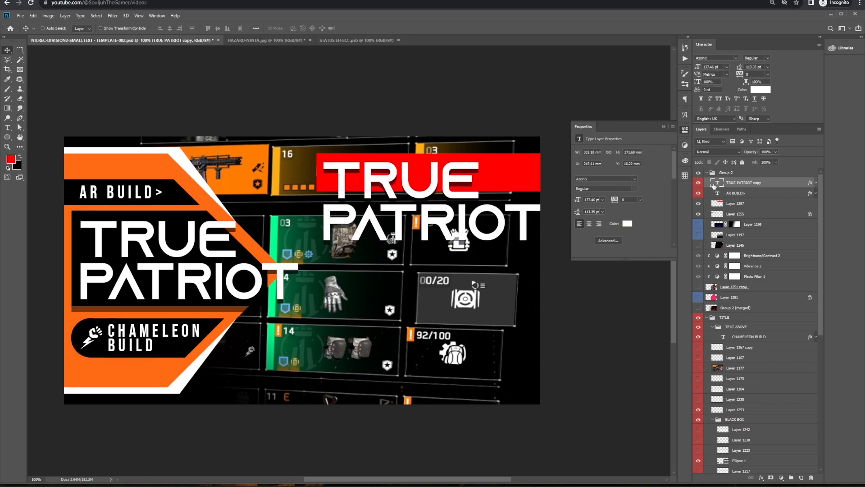
# - Change the duplicated TRUE PATRIOT text to 150%
pyautogui.doubleClick(713, 184)
pyautogui.write('150')
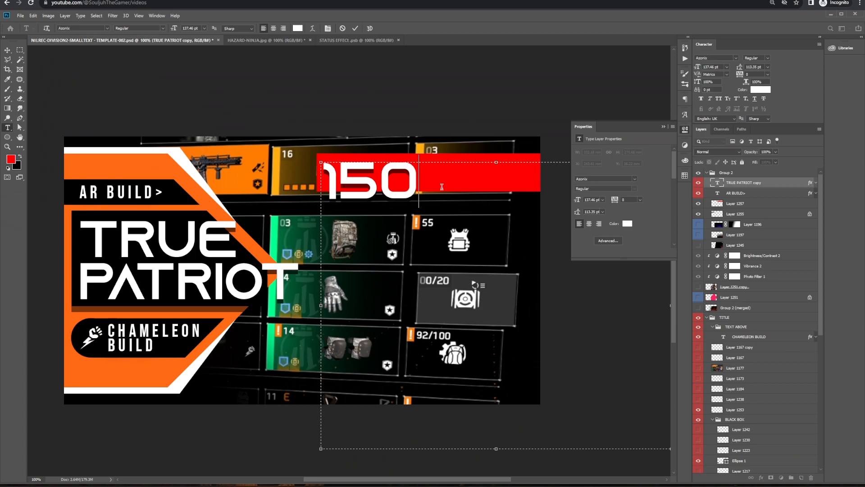
pyautogui.write('%')
pyautogui.hotkey('ctrl', 'Return')
# - Duplicate the AR BUILD> text beneath 150% and change the copy's wording to BONUS DAMAGE
pyautogui.press('v')
pyautogui.moveTo(159, 192); pyautogui.dragTo(419, 214)
pyautogui.doubleClick(717, 193)
pyautogui.write('BONUS')
pyautogui.press('Return')
pyautogui.write('DAMAGE')
pyautogui.press('BackSpace')
pyautogui.press('BackSpace')
pyautogui.press('BackSpace')
pyautogui.press('BackSpace')
pyautogui.press('BackSpace')
pyautogui.press('BackSpace')
pyautogui.press('BackSpace')
pyautogui.write('damage')
pyautogui.hotkey('ctrl', 'Return')
pyautogui.press('v')
# - Scale down the 150% text and position it above BONUS DAMAGE
pyautogui.click(406, 183)
pyautogui.hotkey('ctrl', 't')
pyautogui.moveTo(321, 447); pyautogui.dragTo(341, 405)
pyautogui.press('Return')
pyautogui.moveTo(422, 191)
pyautogui.mouseDown()
pyautogui.moveTo(408, 227)
pyautogui.moveTo(406, 195)
pyautogui.mouseUp()
pyautogui.hotkey('ctrl', 't')
pyautogui.moveTo(656, 423); pyautogui.dragTo(646, 418)
pyautogui.press('Return')
# - Resize the red rectangle into a compact box framing the 150% and BONUS DAMAGE texts
pyautogui.moveTo(505, 181); pyautogui.dragTo(506, 186)
pyautogui.hotkey('ctrl', 't')
pyautogui.moveTo(544, 178); pyautogui.dragTo(476, 179)
pyautogui.moveTo(396, 198); pyautogui.dragTo(397, 227)
pyautogui.moveTo(317, 193); pyautogui.dragTo(334, 193)
pyautogui.press('Return')
# - Move the 150% BONUS DAMAGE texts and their red box down to the middle of the thumbnail's right edge
pyautogui.scroll(2, 393, 302)
pyautogui.keyDown('ctrl'); pyautogui.click(742, 183); pyautogui.keyUp('ctrl')
pyautogui.keyDown('ctrl'); pyautogui.click(742, 193); pyautogui.keyUp('ctrl')
pyautogui.moveTo(439, 223); pyautogui.dragTo(485, 274)
# - Try recolouring the red box blue with a Hue/Saturation hue shift of -147
pyautogui.click(738, 214)
pyautogui.hotkey('ctrl', 'u')
pyautogui.moveTo(168, 272); pyautogui.dragTo(137, 273)
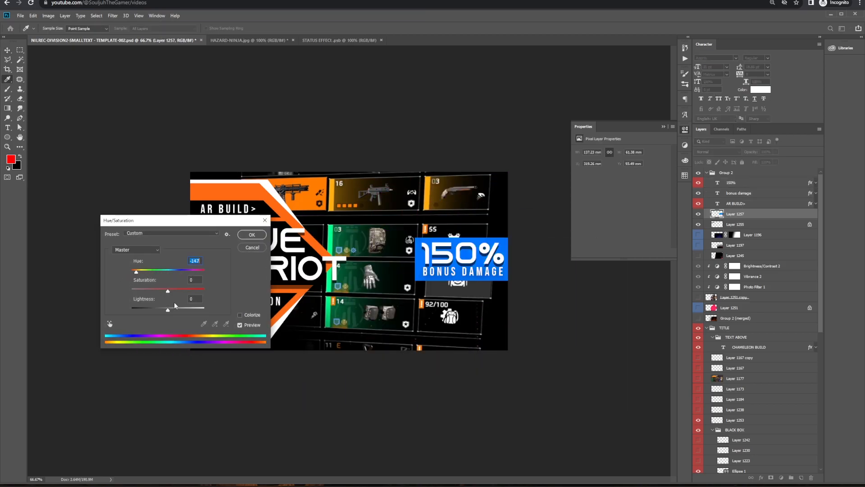
pyautogui.press('Escape')
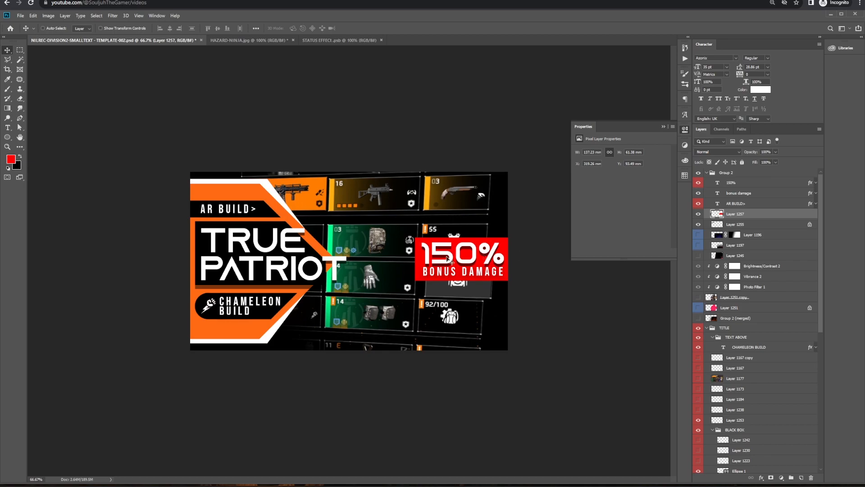
# - Select the 150% text and expand its list of layer effects
pyautogui.keyDown('ctrl'); pyautogui.click(471, 272); pyautogui.keyUp('ctrl')
pyautogui.scroll(1, 470, 274)
pyautogui.keyDown('ctrl'); pyautogui.click(479, 259); pyautogui.keyUp('ctrl')
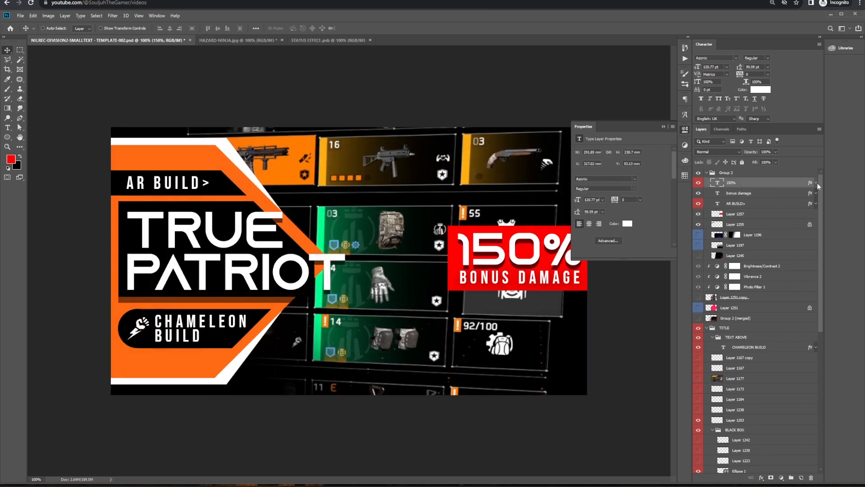
pyautogui.click(815, 182)
pyautogui.scroll(-2, 359, 282)
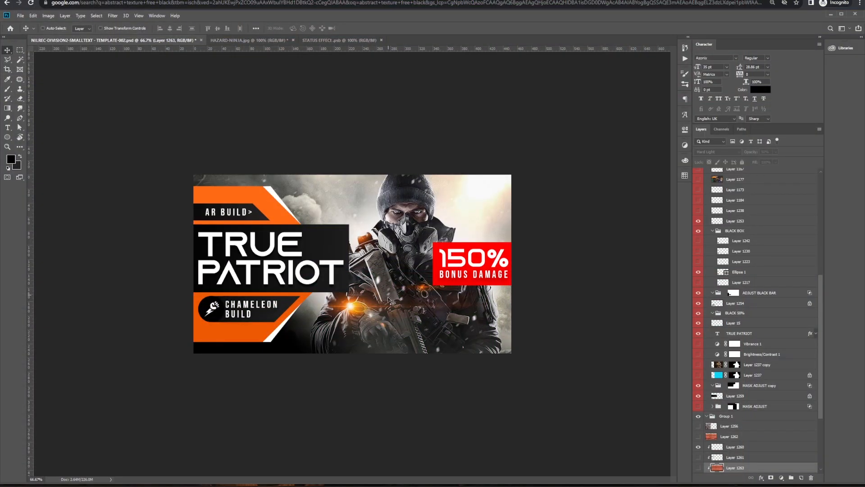
# - Extend the black bar behind AR BUILD> by moving it about 25 mm to the right
pyautogui.keyDown('ctrl'); pyautogui.click(387, 316); pyautogui.keyUp('ctrl')
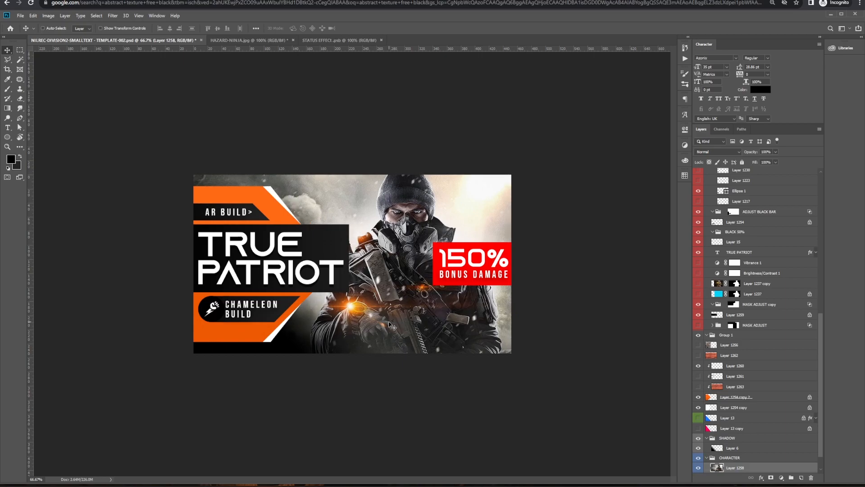
pyautogui.keyDown('ctrl'); pyautogui.click(389, 322); pyautogui.keyUp('ctrl')
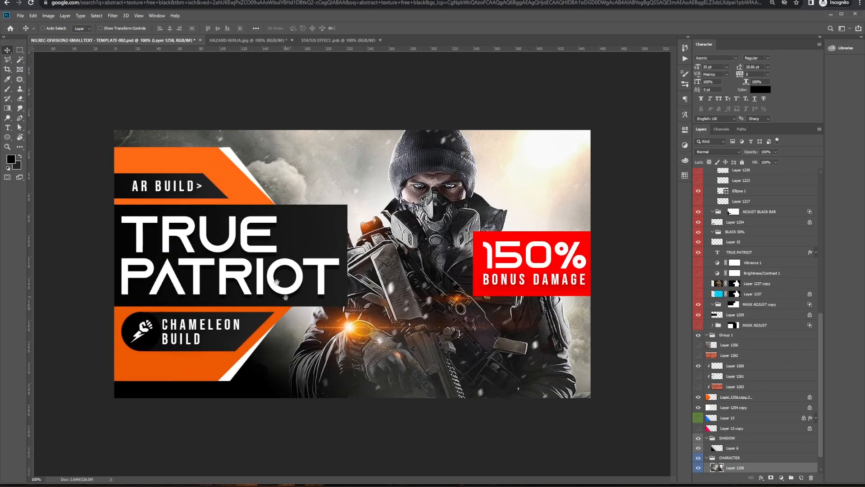
pyautogui.keyDown('ctrl'); pyautogui.click(177, 185); pyautogui.keyUp('ctrl')
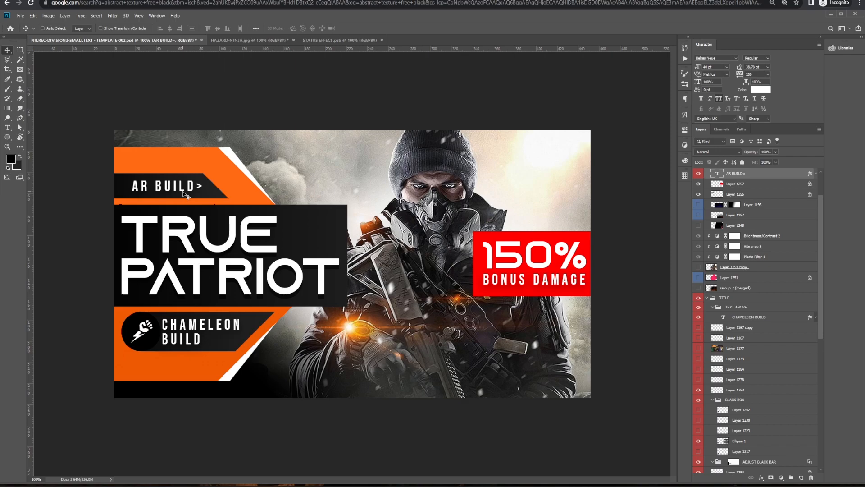
pyautogui.moveTo(235, 199); pyautogui.dragTo(252, 200)
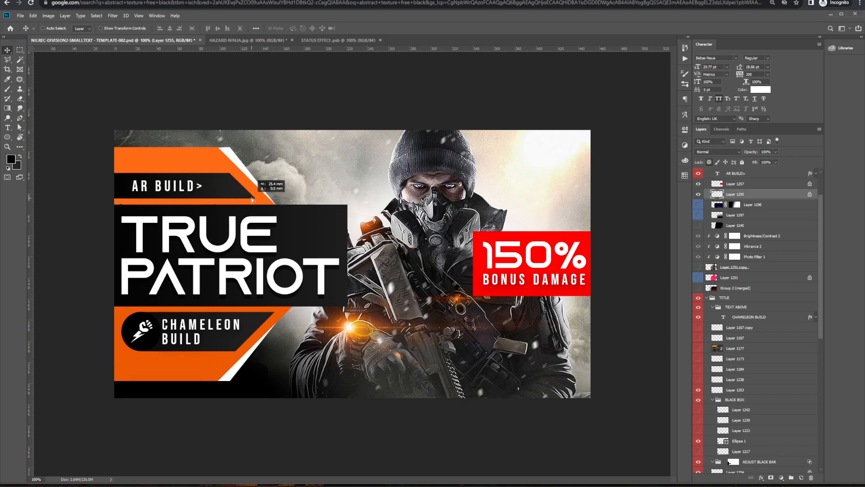
# - Replace the AR BUILD> text in the upper bar with ASSAULT RIFLE
pyautogui.keyDown('ctrl'); pyautogui.click(182, 189); pyautogui.keyUp('ctrl')
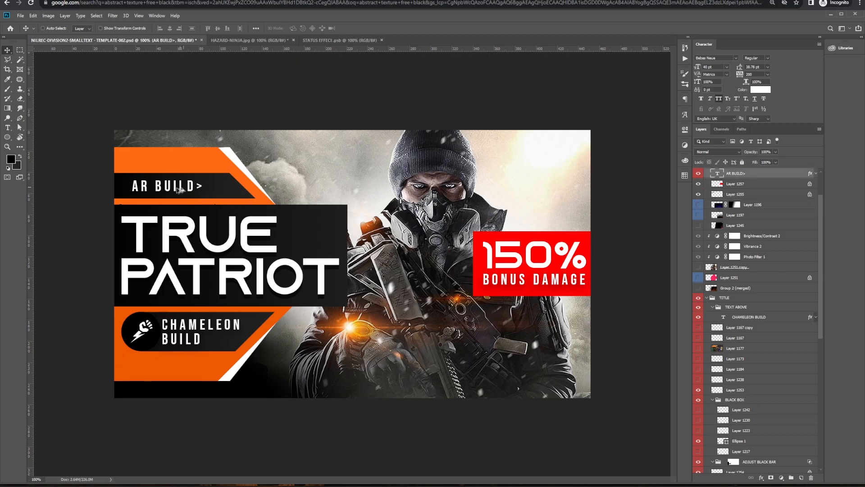
pyautogui.doubleClick(718, 173)
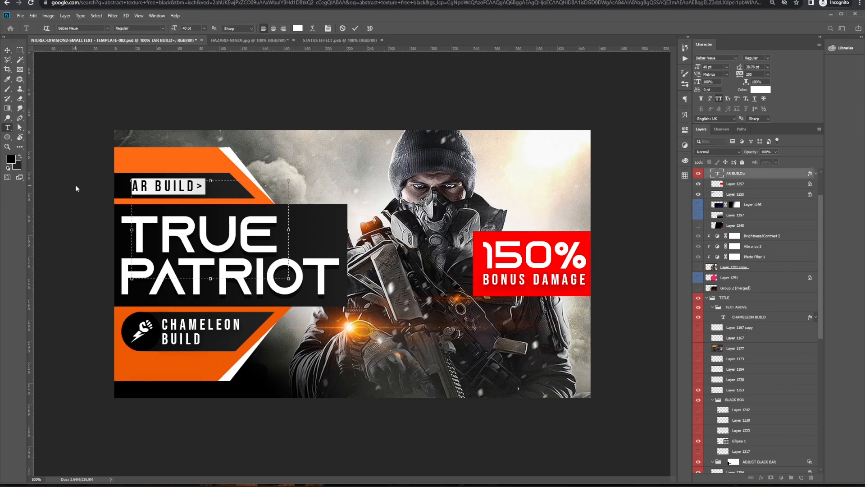
pyautogui.write('ASS')
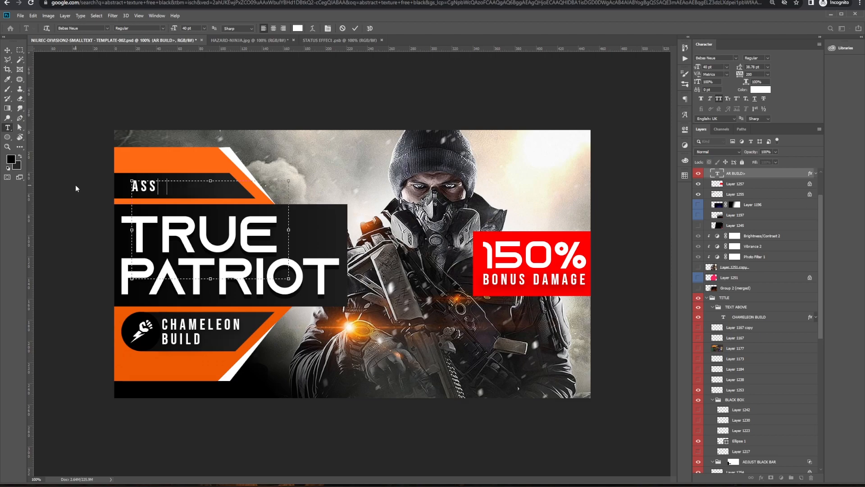
pyautogui.write('AULT RIFLE')
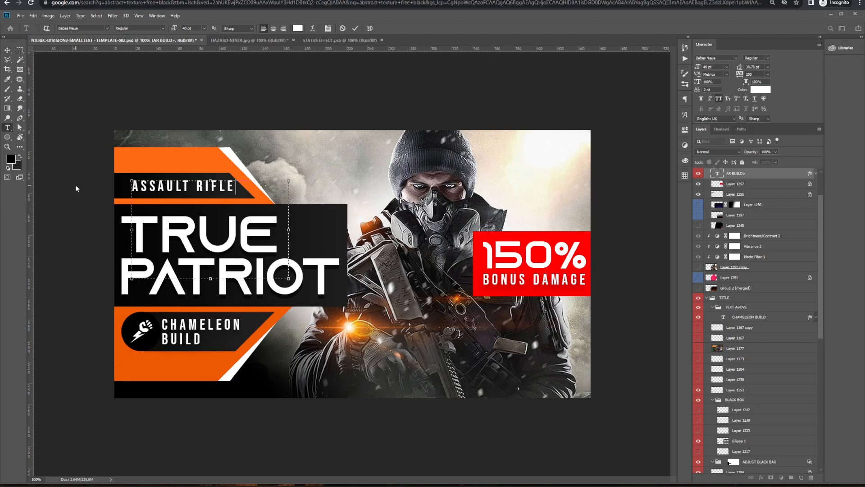
pyautogui.click(76, 185)
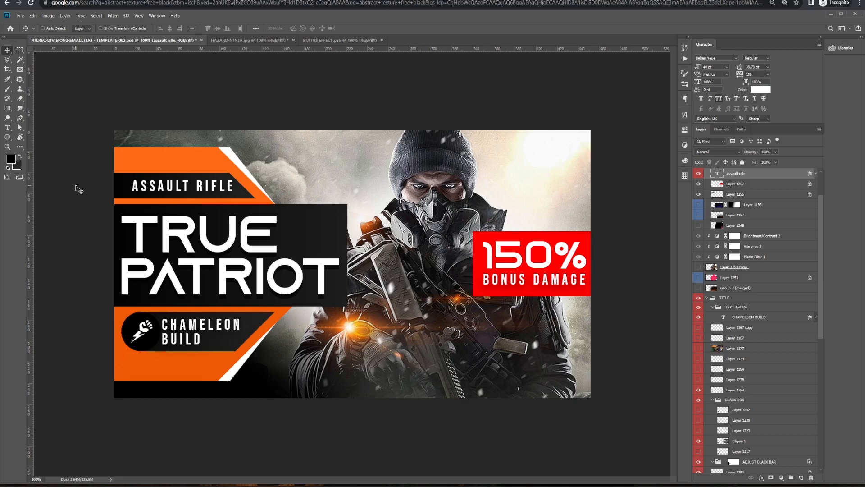
# - Shift the ASSAULT RIFLE text left so it lines up with the left edge of the TRUE PATRIOT title
pyautogui.moveTo(179, 186); pyautogui.dragTo(169, 187)
pyautogui.press('Left')
pyautogui.press('Right')
pyautogui.press('Right')
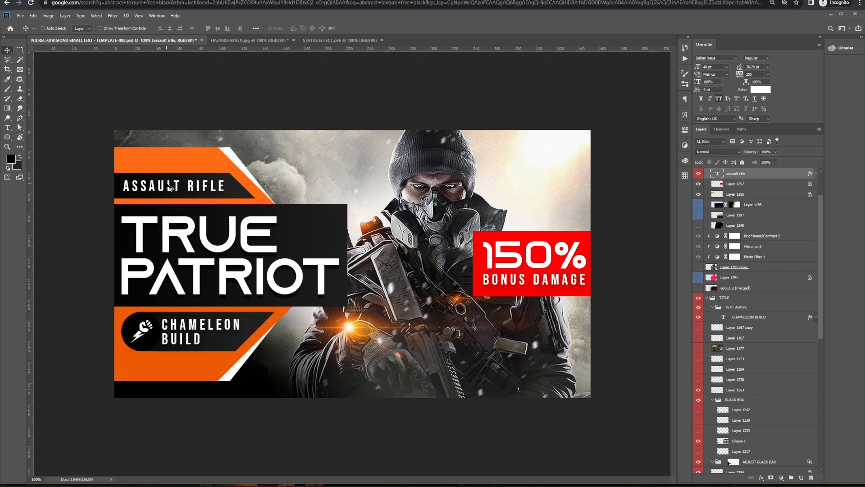
pyautogui.hotkey('ctrl', '-')
pyautogui.hotkey('ctrl', '-')
pyautogui.hotkey('ctrl', '-')
pyautogui.hotkey('ctrl', '+')
pyautogui.hotkey('ctrl', '+')
pyautogui.hotkey('ctrl', '+')
# - Fill the black bar behind ASSAULT RIFLE with the red sampled from the 150% BONUS DAMAGE box
pyautogui.keyDown('ctrl'); pyautogui.click(254, 199); pyautogui.keyUp('ctrl')
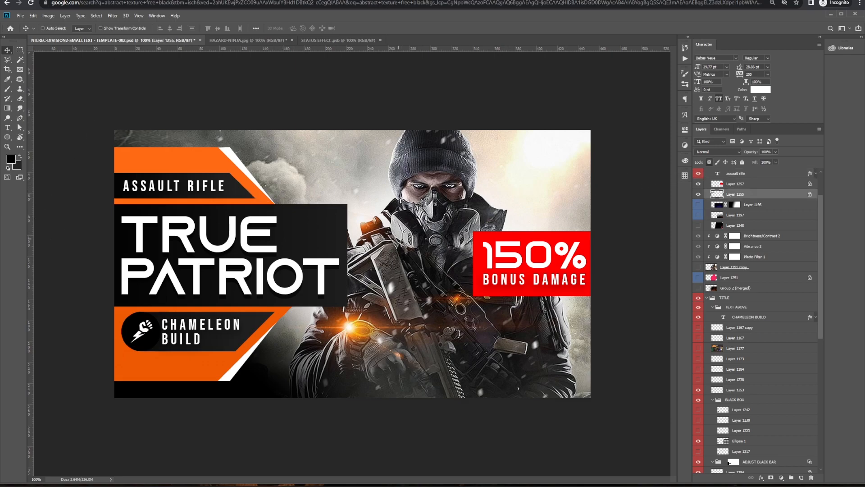
pyautogui.press('b')
pyautogui.keyDown('alt'); pyautogui.click(486, 239); pyautogui.keyUp('alt')
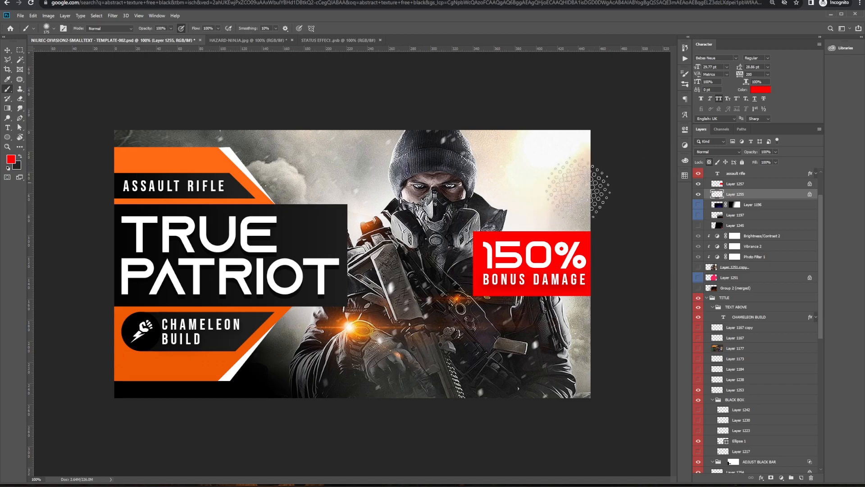
pyautogui.hotkey('alt', 'BackSpace')
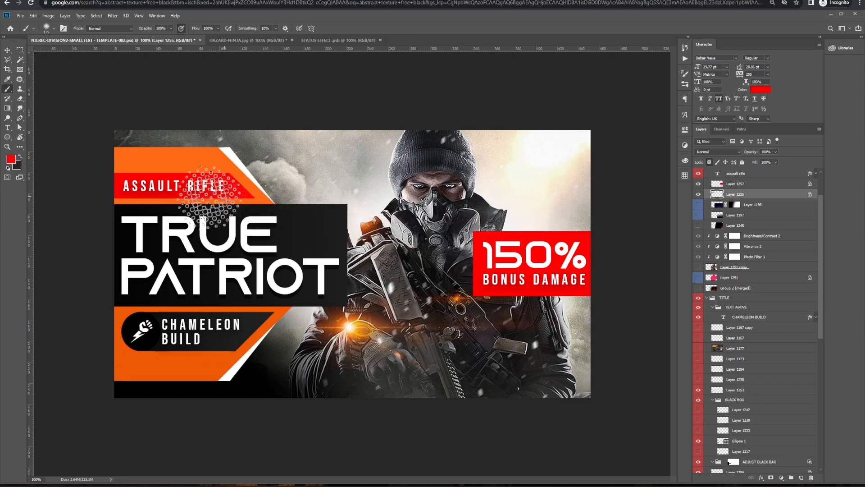
pyautogui.press('v')
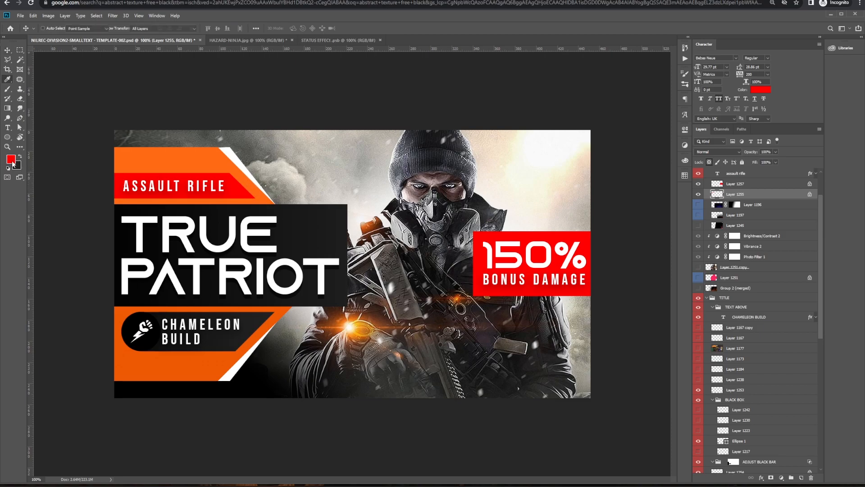
# - Recolour the ASSAULT RIFLE bar blue with a Hue/Saturation hue shift of -142
pyautogui.click(12, 161)
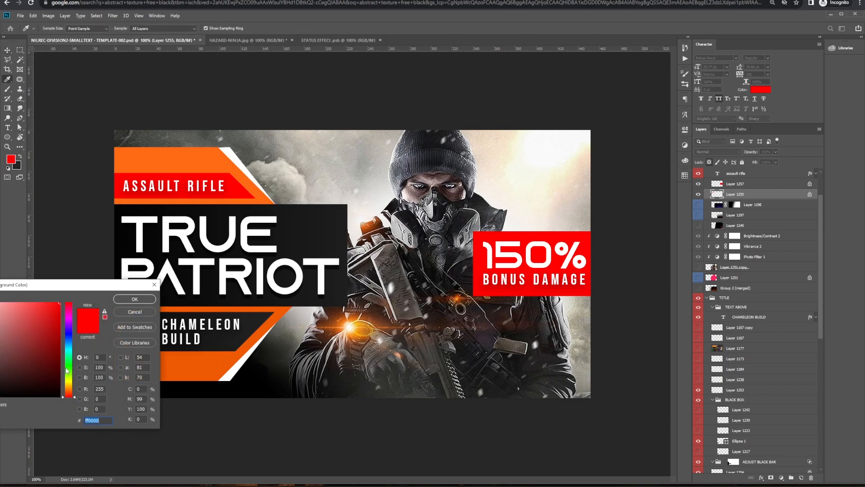
pyautogui.press('Escape')
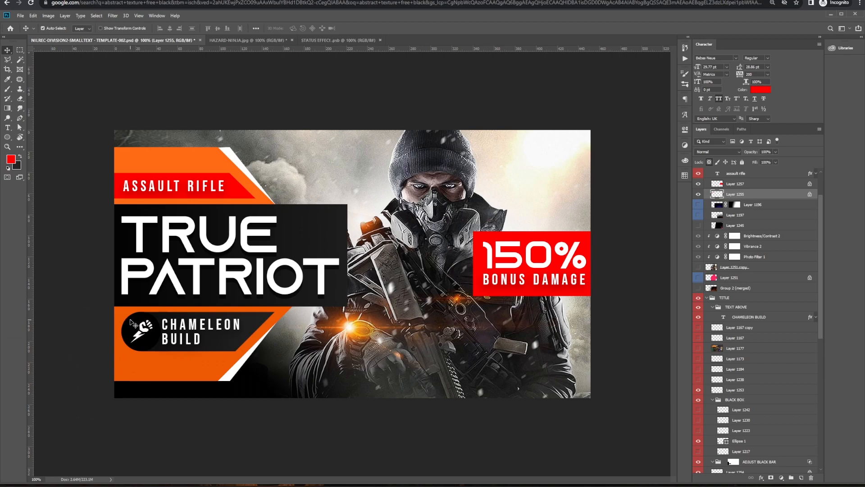
pyautogui.hotkey('ctrl', 'u')
pyautogui.moveTo(202, 222); pyautogui.dragTo(361, 270)
pyautogui.moveTo(327, 320); pyautogui.dragTo(297, 317)
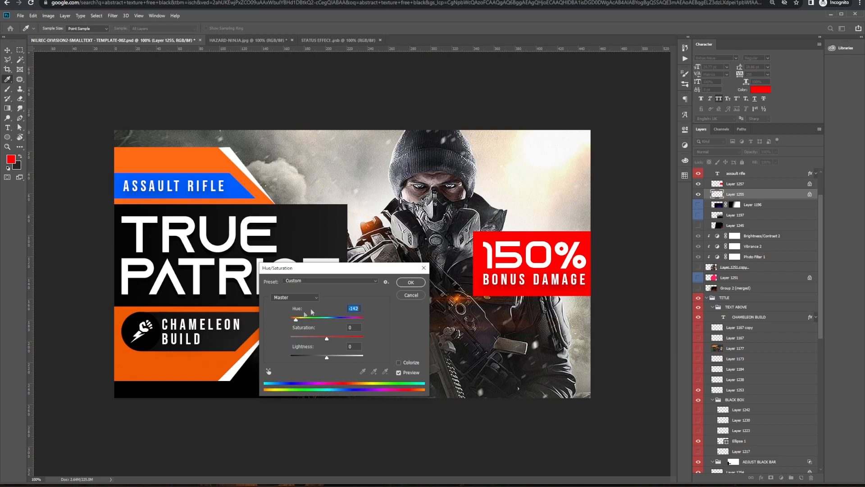
pyautogui.click(408, 285)
pyautogui.press('v')
pyautogui.hotkey('ctrl', '-')
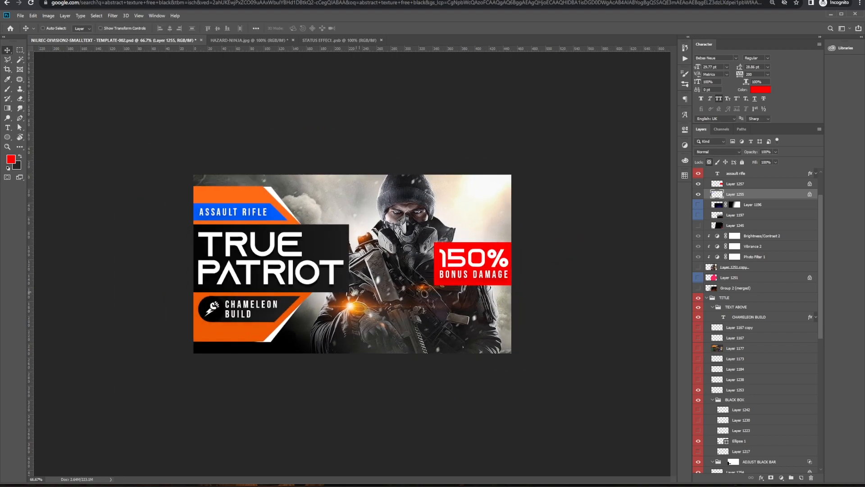
# - Fill the red box behind 150% BONUS DAMAGE with the blue sampled from the ASSAULT RIFLE bar
pyautogui.scroll(-1, 383, 298)
pyautogui.scroll(1, 384, 298)
pyautogui.keyDown('ctrl'); pyautogui.click(446, 281); pyautogui.keyUp('ctrl')
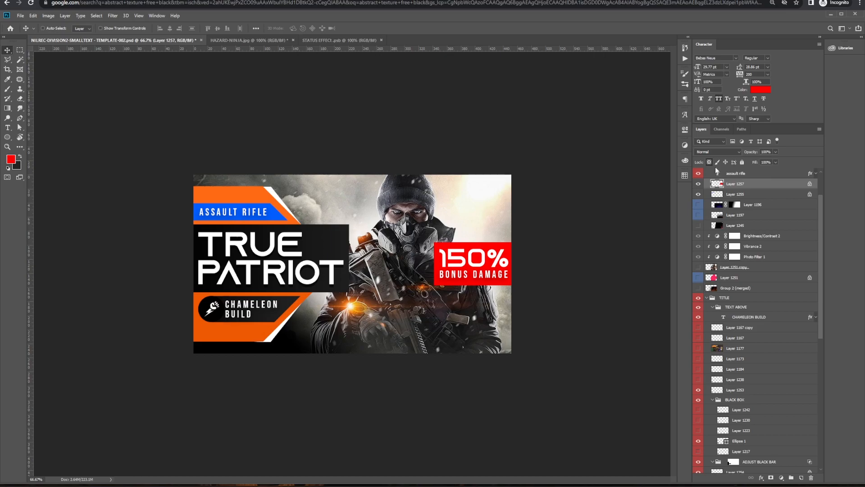
pyautogui.press('i')
pyautogui.click(270, 213)
pyautogui.hotkey('alt', 'BackSpace')
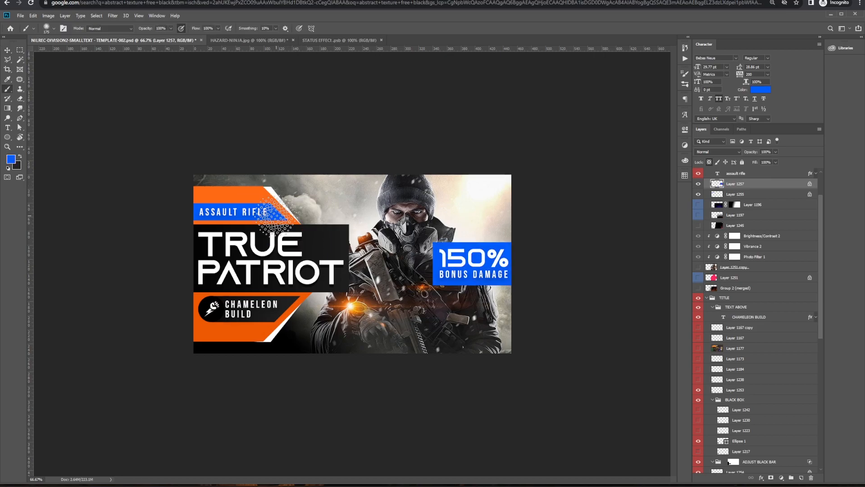
pyautogui.press('b')
pyautogui.press('v')
# - Try filling the white edge stripe beside the orange panel with the same blue
pyautogui.keyDown('ctrl'); pyautogui.click(274, 334); pyautogui.keyUp('ctrl')
pyautogui.hotkey('alt', 'BackSpace')
pyautogui.hotkey('ctrl', 'z')
pyautogui.scroll(-1, 368, 353)
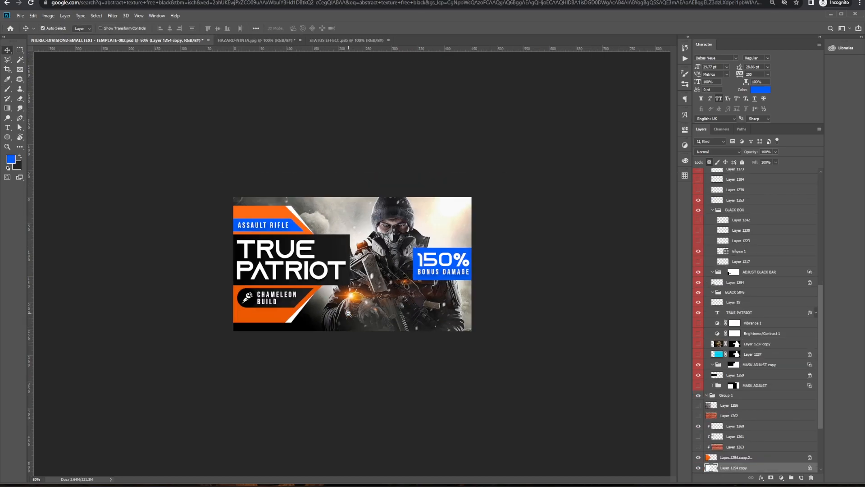
pyautogui.scroll(2, 368, 353)
# - Brighten the upper part of the orange panel with a vertical gradient from a lighter orange, starting at its upper edge
pyautogui.keyDown('ctrl'); pyautogui.click(202, 370); pyautogui.keyUp('ctrl')
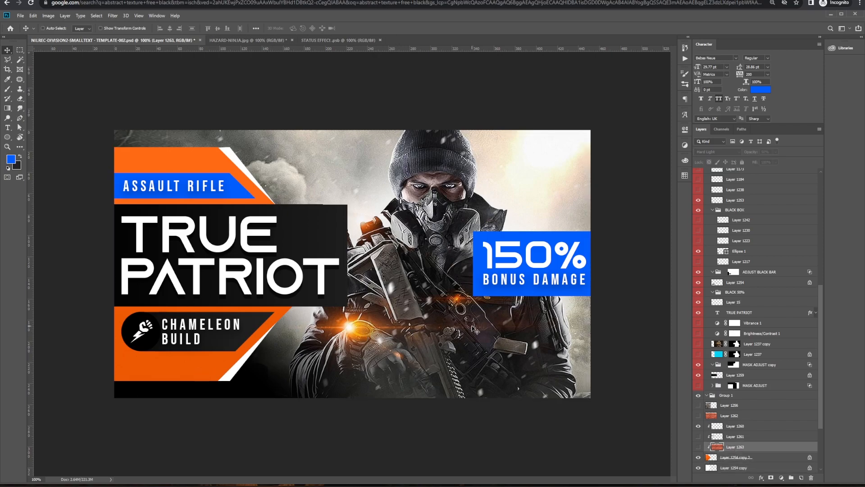
pyautogui.keyDown('ctrl'); pyautogui.click(189, 369); pyautogui.keyUp('ctrl')
pyautogui.click(10, 159)
pyautogui.click(194, 367)
pyautogui.click(60, 342)
pyautogui.click(132, 300)
pyautogui.click(11, 159)
pyautogui.moveTo(68, 390); pyautogui.dragTo(68, 391)
pyautogui.click(47, 307)
pyautogui.click(134, 299)
pyautogui.moveTo(216, 147); pyautogui.dragTo(218, 295)
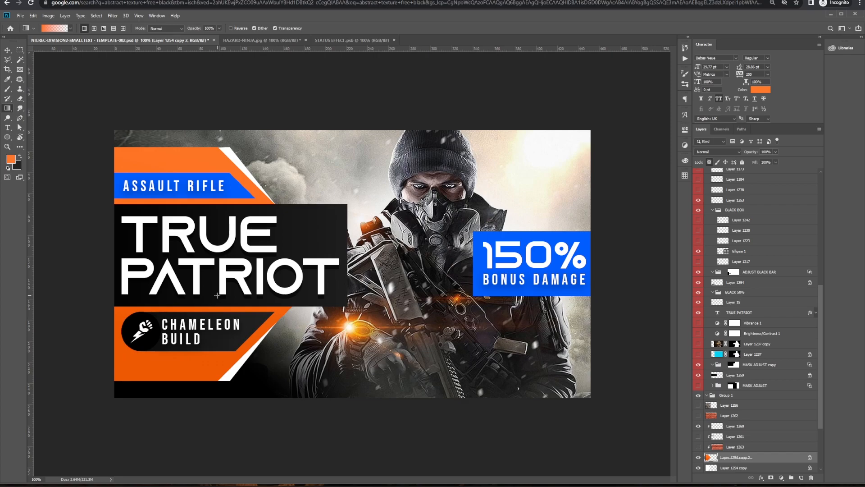
# - Show the brick texture on Layer 1263 over the orange panel and set its opacity to 50%
pyautogui.hotkey('ctrl', '-')
pyautogui.hotkey('ctrl', '-')
pyautogui.hotkey('ctrl', '+')
pyautogui.click(739, 446)
pyautogui.scroll(10, 761, 343)
pyautogui.click(785, 174)
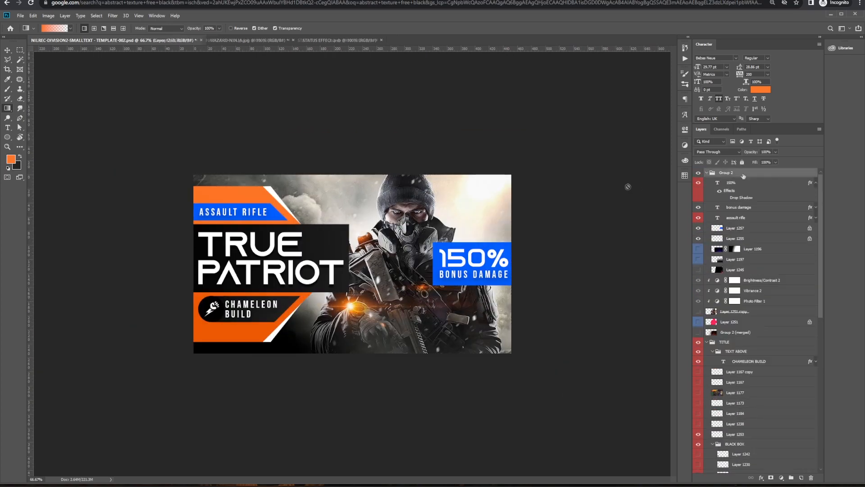
pyautogui.press('v')
pyautogui.scroll(-10, 761, 360)
pyautogui.click(739, 401)
pyautogui.click(698, 402)
pyautogui.hotkey('ctrl', 'j')
pyautogui.hotkey('ctrl', 'z')
pyautogui.press('5')
pyautogui.hotkey('ctrl', 't')
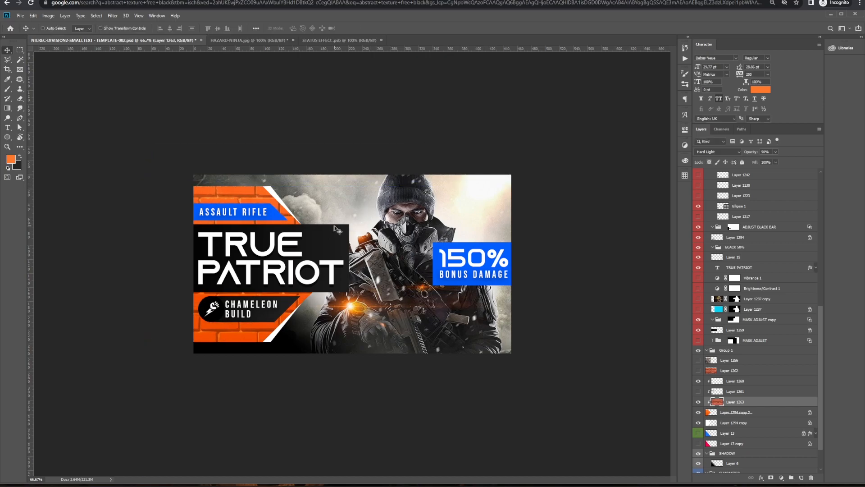
pyautogui.press('Return')
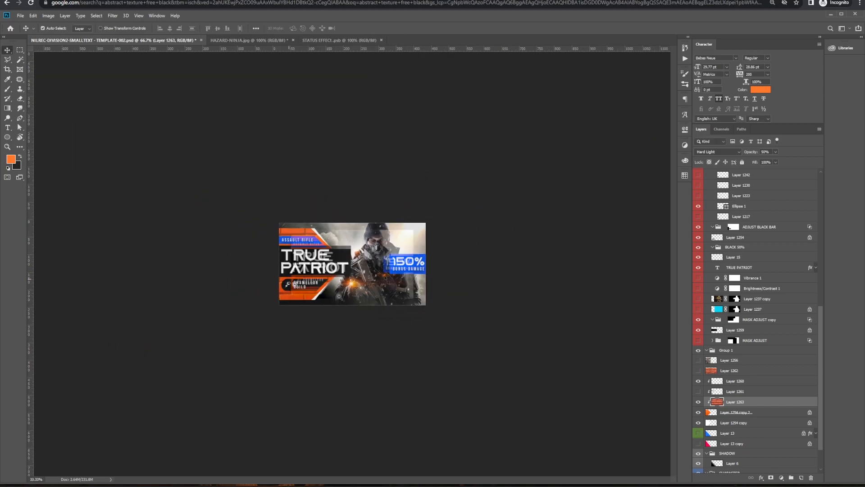
pyautogui.scroll(-3, 363, 272)
pyautogui.scroll(4, 364, 279)
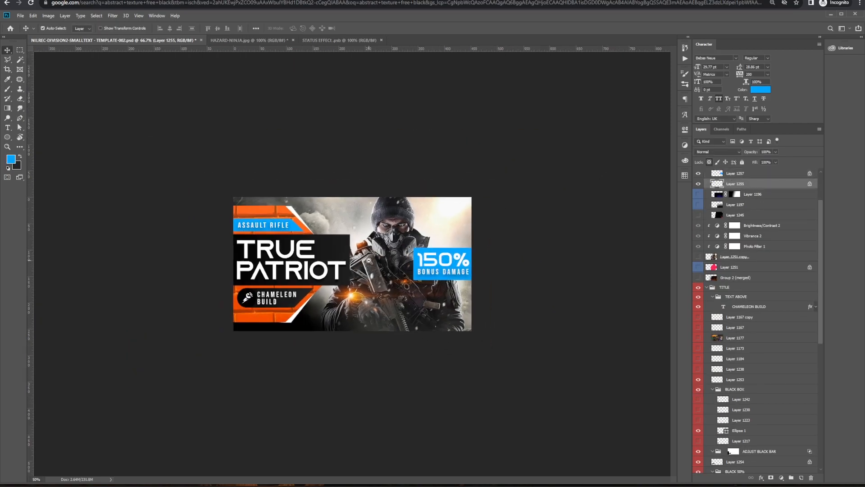
# - Tighten and strengthen the ASSAULT RIFLE text's drop shadow with more spread and opacity and less distance and size
pyautogui.scroll(-3, 340, 242)
pyautogui.scroll(6, 340, 242)
pyautogui.scroll(-2, 233, 225)
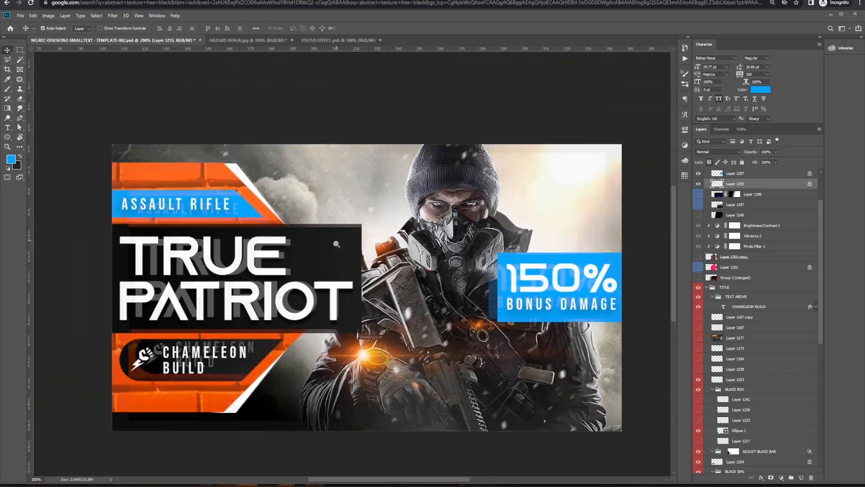
pyautogui.scroll(2, 232, 225)
pyautogui.keyDown('ctrl'); pyautogui.click(257, 214); pyautogui.keyUp('ctrl')
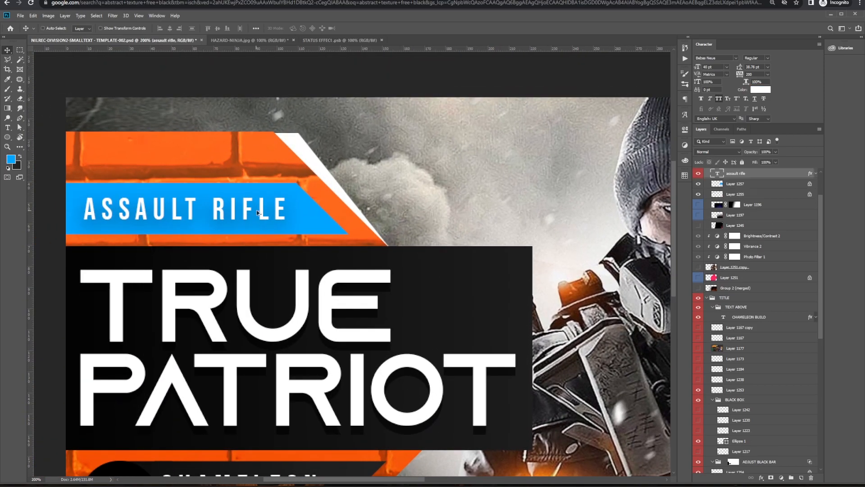
pyautogui.rightClick(743, 175)
pyautogui.click(759, 156)
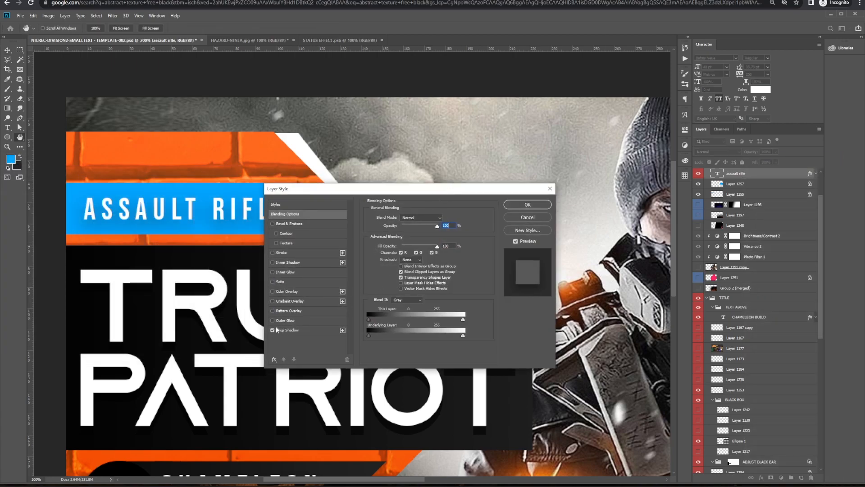
pyautogui.click(288, 330)
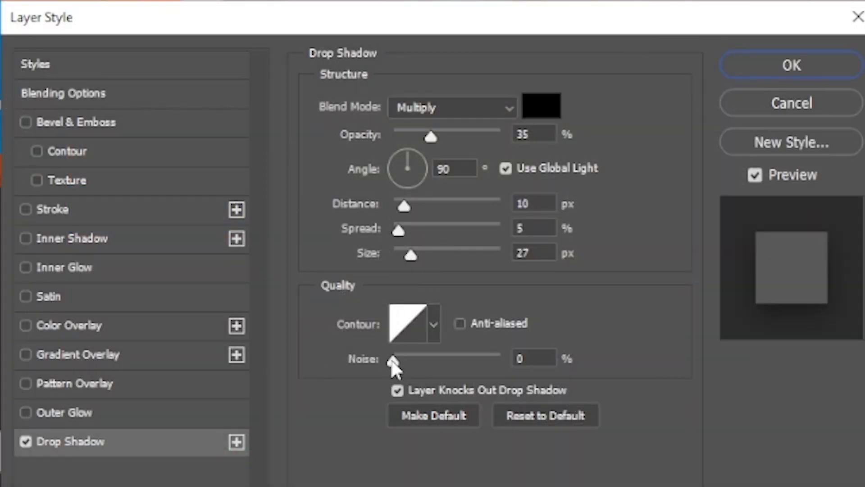
pyautogui.moveTo(400, 231); pyautogui.dragTo(453, 232)
pyautogui.moveTo(404, 206); pyautogui.dragTo(390, 214)
pyautogui.moveTo(410, 255); pyautogui.dragTo(401, 255)
pyautogui.moveTo(431, 137)
pyautogui.mouseDown()
pyautogui.moveTo(475, 136)
pyautogui.moveTo(440, 141)
pyautogui.mouseUp()
pyautogui.moveTo(394, 203); pyautogui.dragTo(396, 207)
pyautogui.click(789, 67)
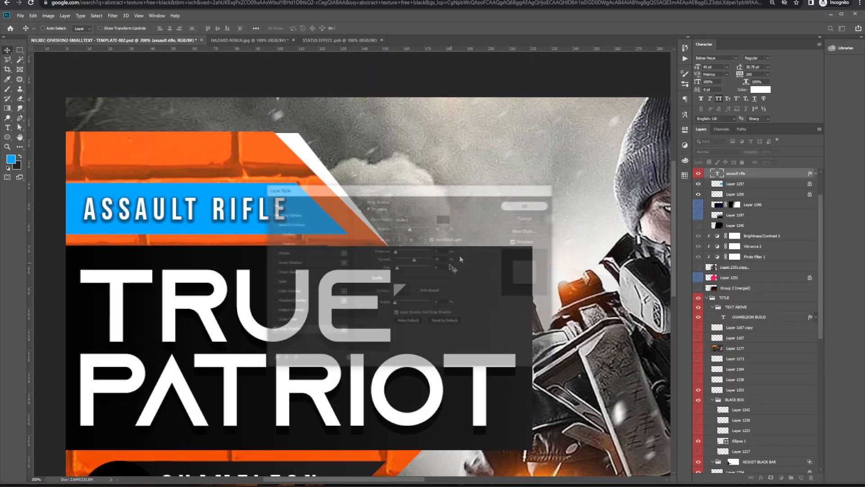
pyautogui.scroll(-2, 426, 269)
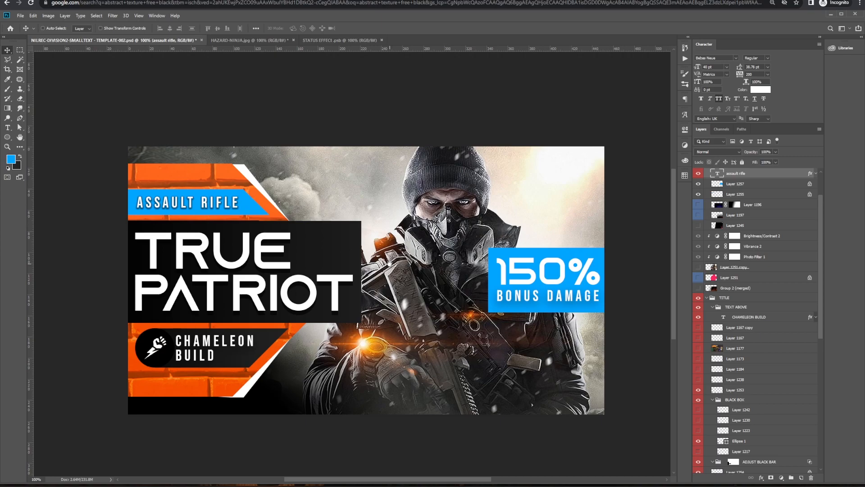
# - Copy the ASSAULT RIFLE layer style and paste it onto the TRUE PATRIOT, 150% and BONUS DAMAGE texts
pyautogui.rightClick(741, 175)
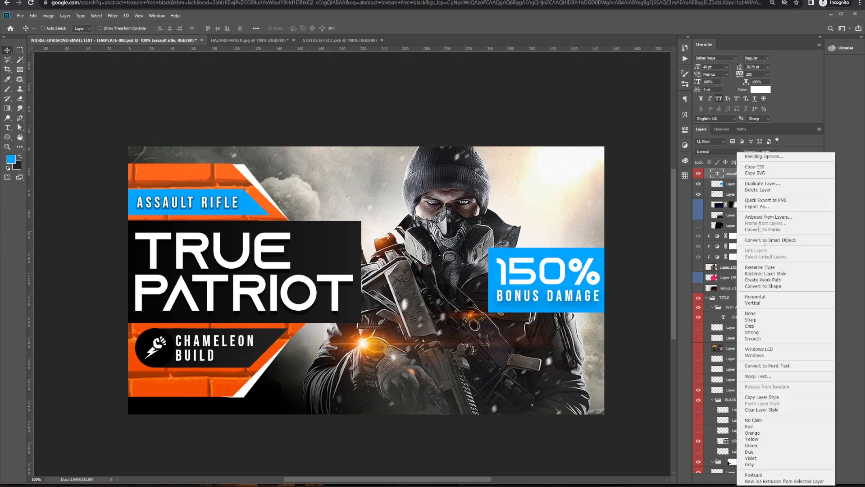
pyautogui.click(778, 397)
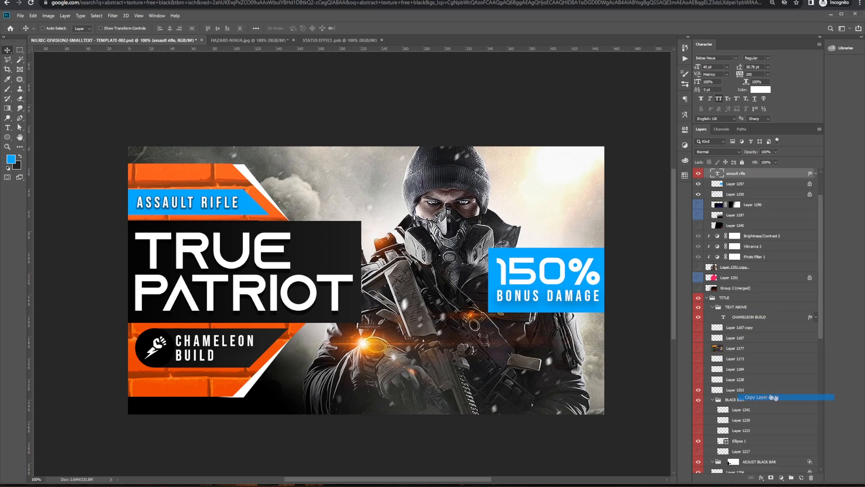
pyautogui.keyDown('ctrl'); pyautogui.click(339, 285); pyautogui.keyUp('ctrl')
pyautogui.rightClick(743, 469)
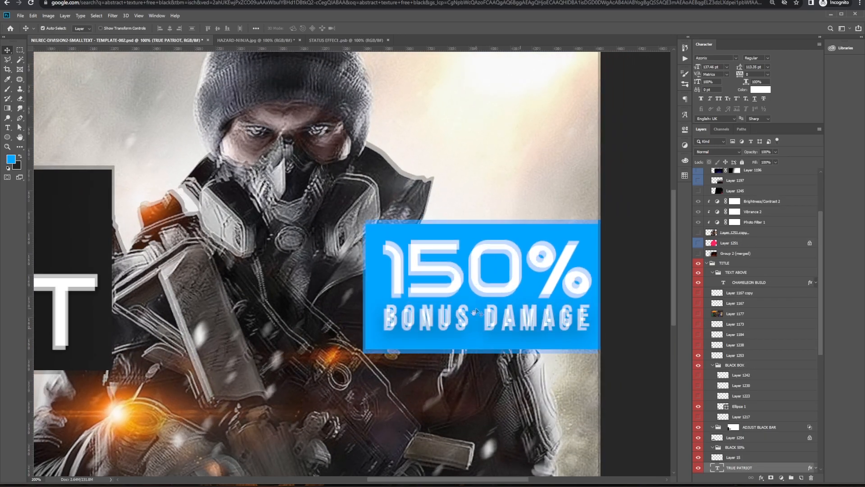
pyautogui.rightClick(744, 173)
pyautogui.click(779, 383)
pyautogui.click(731, 198)
pyautogui.rightClick(730, 200)
pyautogui.click(739, 401)
# - Select the blue ASSAULT RIFLE bar's layer and outline its lower part diagonally with a polygonal lasso selection
pyautogui.moveTo(469, 341); pyautogui.dragTo(463, 354)
pyautogui.hotkey('ctrl', '-')
pyautogui.keyDown('ctrl'); pyautogui.click(513, 341); pyautogui.keyUp('ctrl')
pyautogui.moveTo(320, 225); pyautogui.dragTo(312, 202)
pyautogui.hotkey('ctrl', '+')
pyautogui.keyDown('ctrl'); pyautogui.click(325, 247); pyautogui.keyUp('ctrl')
pyautogui.press('l')
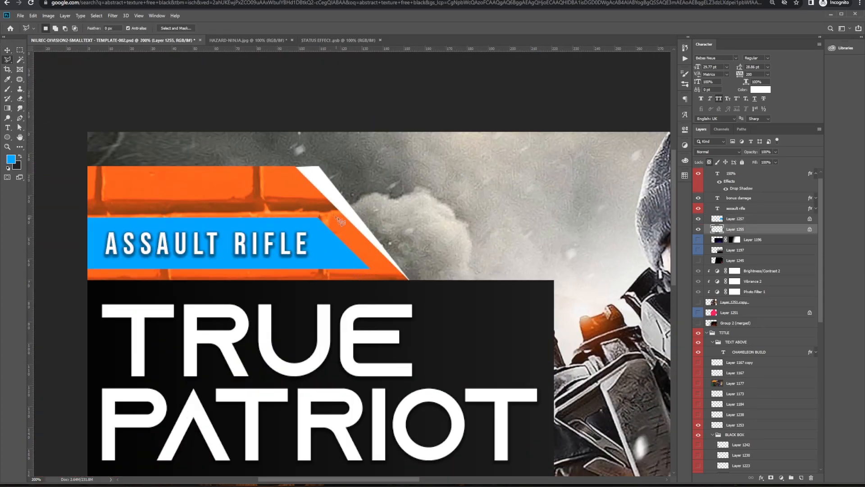
pyautogui.click(369, 269)
pyautogui.click(69, 311)
pyautogui.doubleClick(399, 337)
pyautogui.press('b')
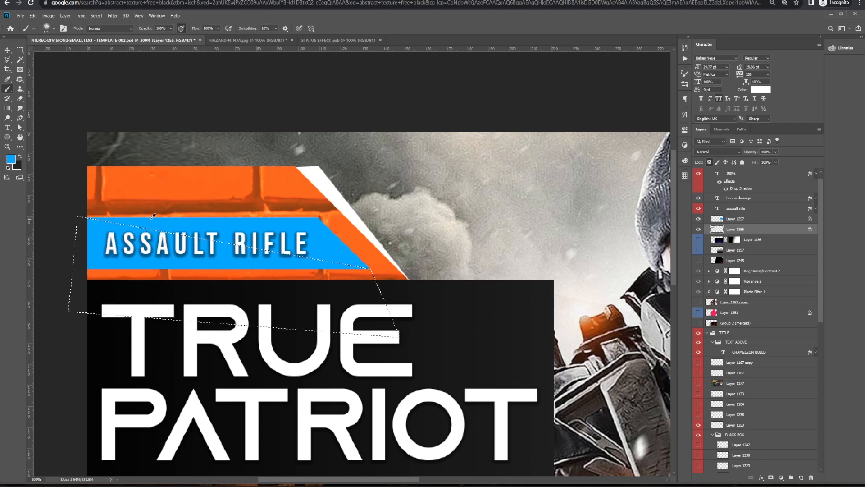
# - Shade the selected lower part of the ASSAULT RIFLE bar with a gradient in darker blue (RGB 1, 129, 200) and deselect
pyautogui.press('i')
pyautogui.click(11, 158)
pyautogui.click(62, 343)
pyautogui.click(221, 266)
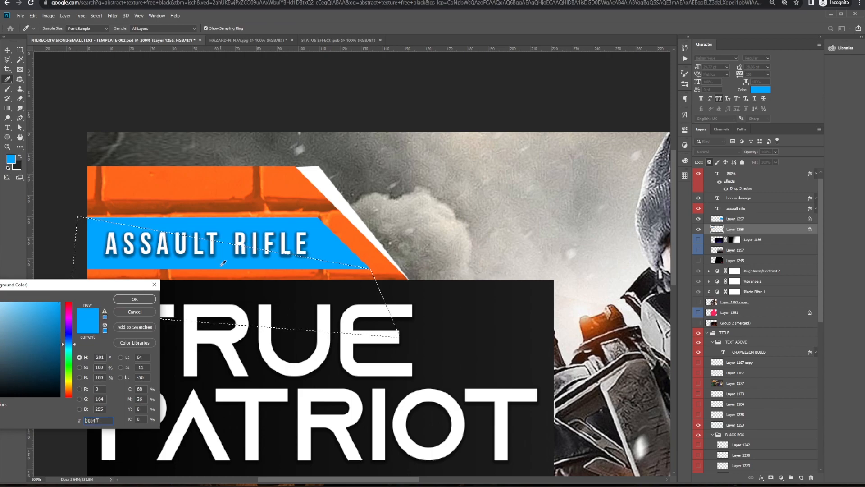
pyautogui.click(60, 323)
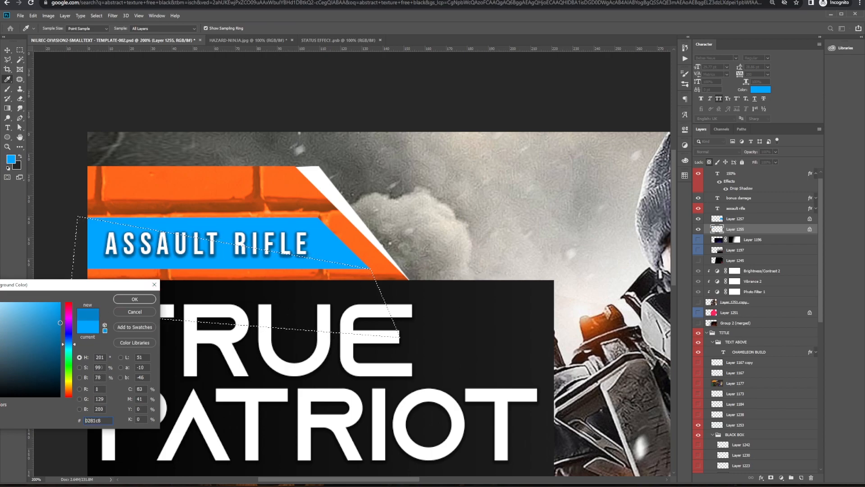
pyautogui.click(134, 299)
pyautogui.press('g')
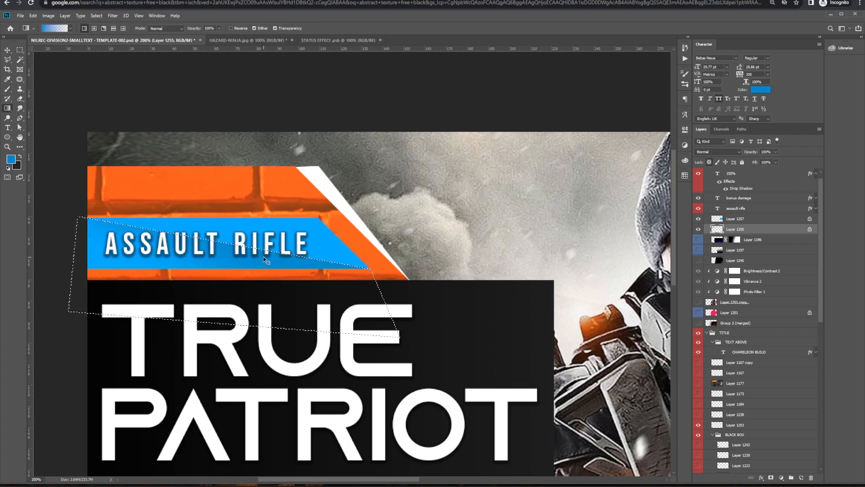
pyautogui.scroll(-2, 290, 288)
pyautogui.scroll(1, 266, 238)
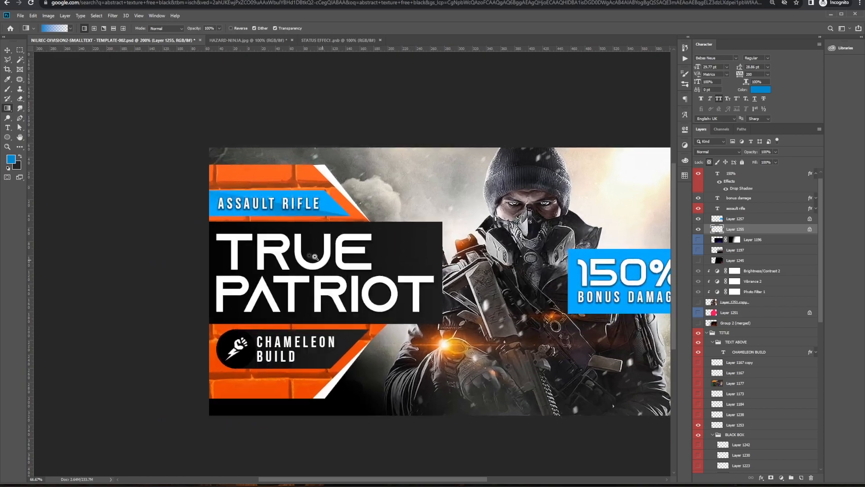
pyautogui.keyDown('ctrl'); pyautogui.click(225, 212); pyautogui.keyUp('ctrl')
pyautogui.moveTo(283, 279)
pyautogui.mouseDown()
pyautogui.moveTo(289, 281)
pyautogui.moveTo(285, 268)
pyautogui.moveTo(383, 289)
pyautogui.moveTo(311, 295)
pyautogui.mouseUp()
pyautogui.scroll(1, 365, 279)
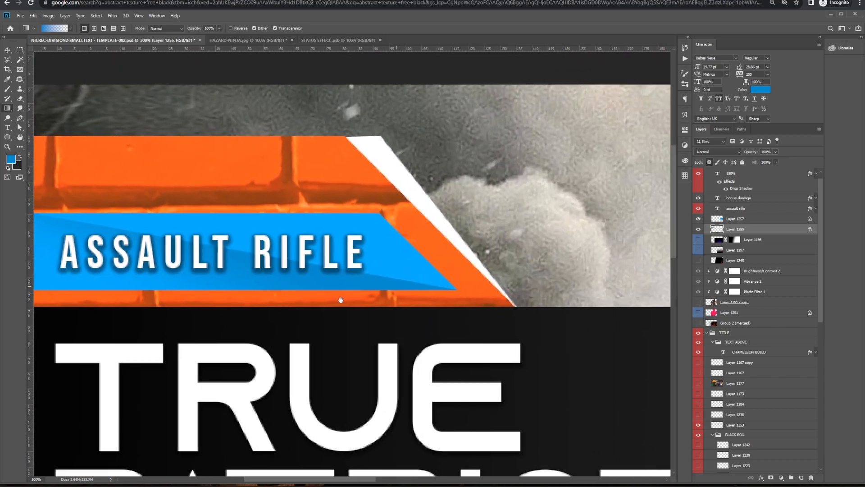
# - Outline the bar's upper-right part with a diagonal polygonal lasso selection and choose a lighter blue foreground colour
pyautogui.press('l')
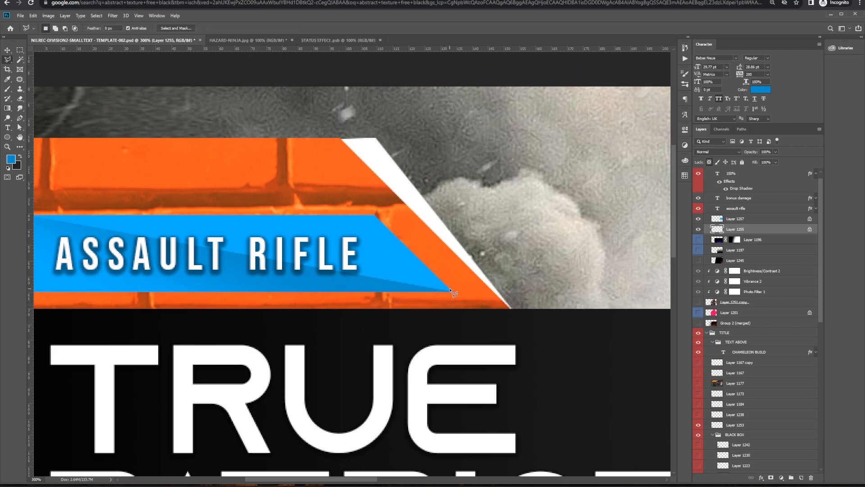
pyautogui.click(374, 216)
pyautogui.click(450, 291)
pyautogui.click(365, 221)
pyautogui.click(11, 159)
pyautogui.click(106, 225)
pyautogui.moveTo(51, 310); pyautogui.dragTo(31, 287)
pyautogui.click(125, 300)
# - Paint a soft light blue highlight with a smaller brush over the selected upper-right part of the ASSAULT RIFLE bar
pyautogui.press('b')
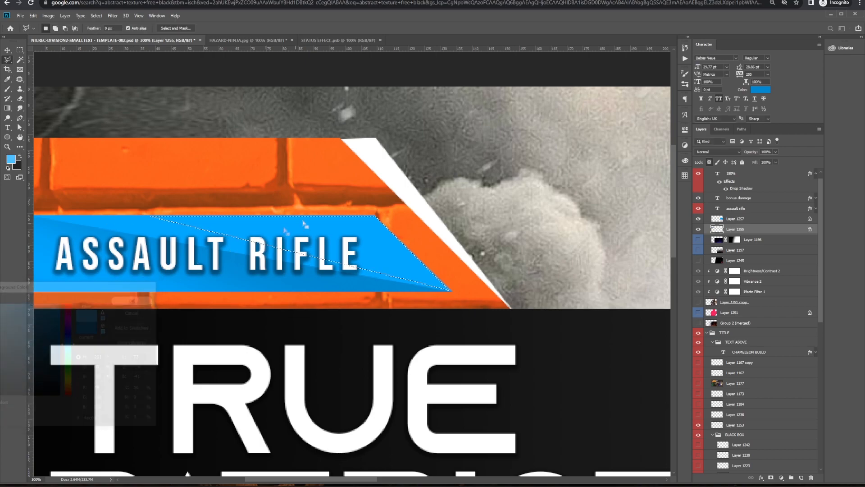
pyautogui.rightClick(365, 239)
pyautogui.click(418, 283)
pyautogui.click(282, 173)
pyautogui.press('[')
pyautogui.press('[')
pyautogui.press('[')
pyautogui.moveTo(410, 195)
pyautogui.mouseDown()
pyautogui.moveTo(316, 196)
pyautogui.moveTo(433, 227)
pyautogui.mouseUp()
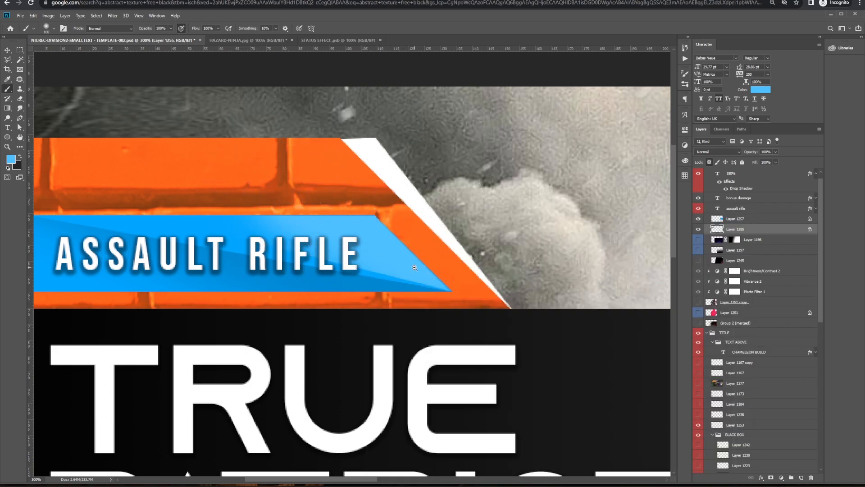
# - Outline a diagonal section of the blue 150% BONUS DAMAGE badge with the polygonal lasso and shade it with a gradient
pyautogui.keyDown('ctrl'); pyautogui.keyDown('alt'); pyautogui.click(446, 299); pyautogui.keyUp('alt'); pyautogui.keyUp('ctrl')
pyautogui.keyDown('ctrl'); pyautogui.keyDown('alt'); pyautogui.click(446, 299); pyautogui.keyUp('alt'); pyautogui.keyUp('ctrl')
pyautogui.keyDown('ctrl'); pyautogui.click(337, 272); pyautogui.keyUp('ctrl')
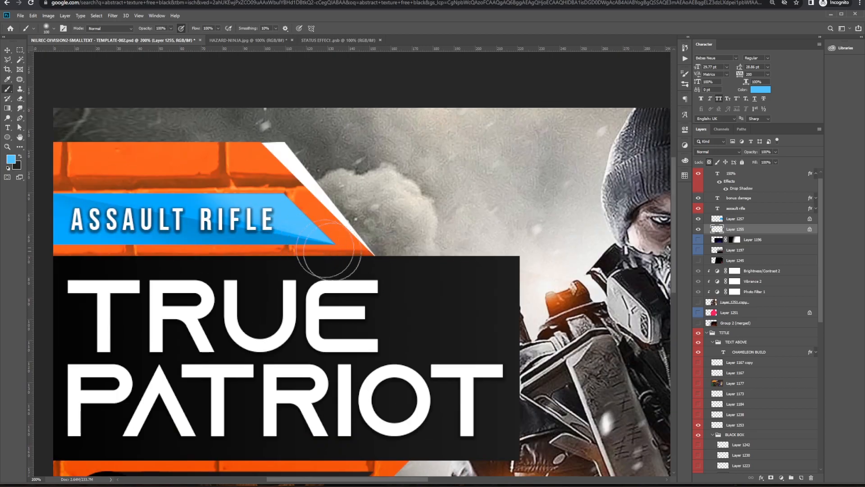
pyautogui.keyDown('ctrl'); pyautogui.keyDown('alt'); pyautogui.click(356, 246); pyautogui.keyUp('alt'); pyautogui.keyUp('ctrl')
pyautogui.moveTo(389, 305)
pyautogui.mouseDown()
pyautogui.moveTo(359, 292)
pyautogui.moveTo(324, 209)
pyautogui.mouseUp()
pyautogui.press('l')
pyautogui.click(368, 372)
pyautogui.click(608, 238)
pyautogui.click(622, 366)
pyautogui.click(512, 409)
pyautogui.click(367, 372)
pyautogui.press('g')
pyautogui.moveTo(315, 235); pyautogui.dragTo(493, 289)
# - Brush a soft light blue highlight onto the 150% BONUS DAMAGE badge
pyautogui.press('w')
pyautogui.click(407, 283)
pyautogui.press('b')
pyautogui.keyDown('alt'); pyautogui.click(177, 272); pyautogui.keyUp('alt')
pyautogui.moveTo(587, 350); pyautogui.dragTo(368, 301)
pyautogui.rightClick(368, 300)
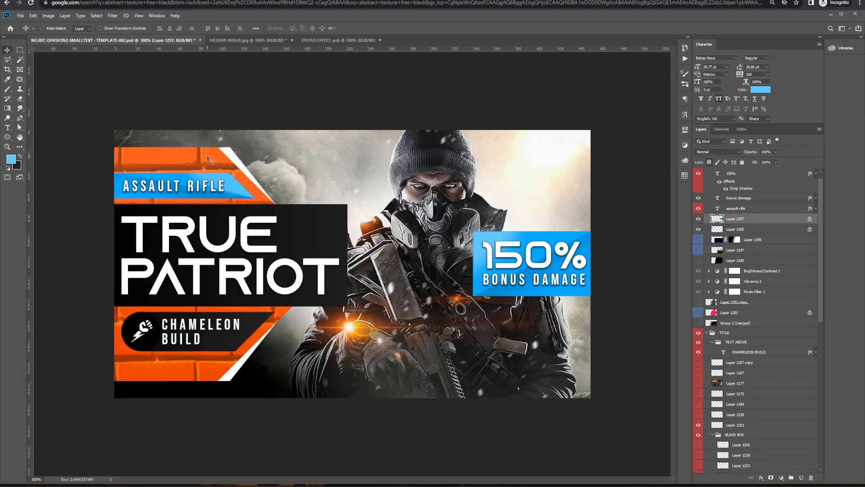
# - Select the black TRUE PATRIOT box's layer, outline a diagonal section with the polygonal lasso, and add a lighter grey facet
pyautogui.keyDown('ctrl'); pyautogui.click(344, 307); pyautogui.keyUp('ctrl')
pyautogui.press('l')
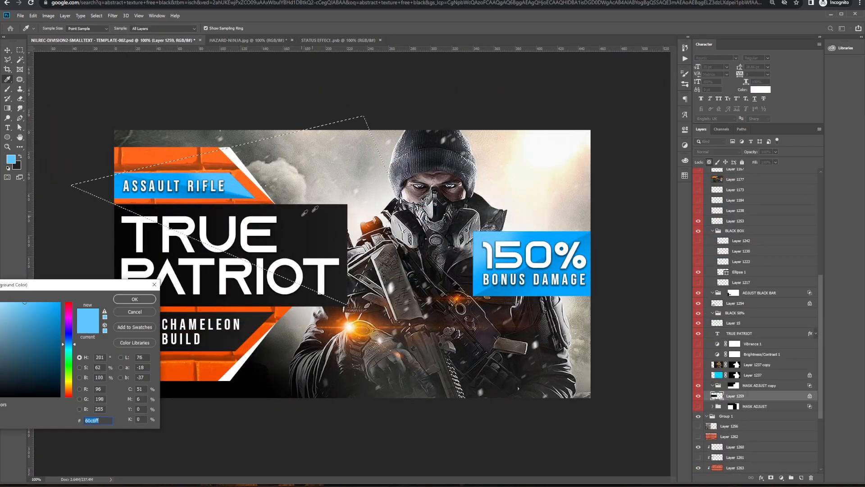
pyautogui.press('Return')
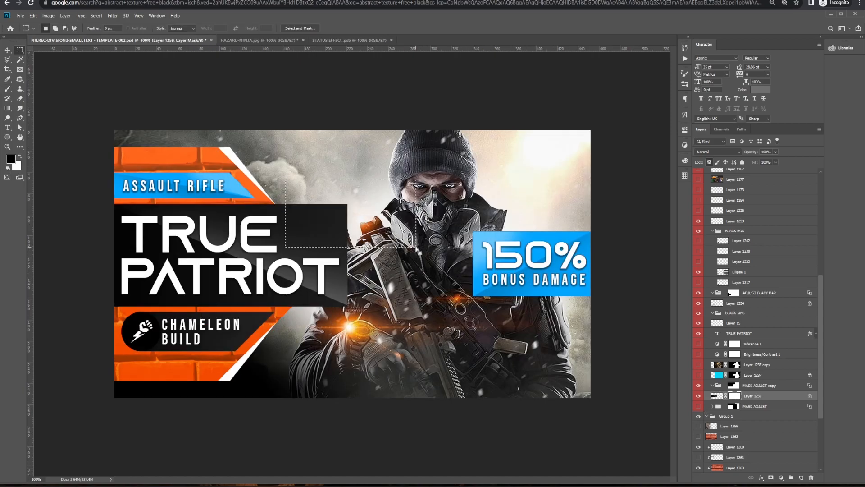